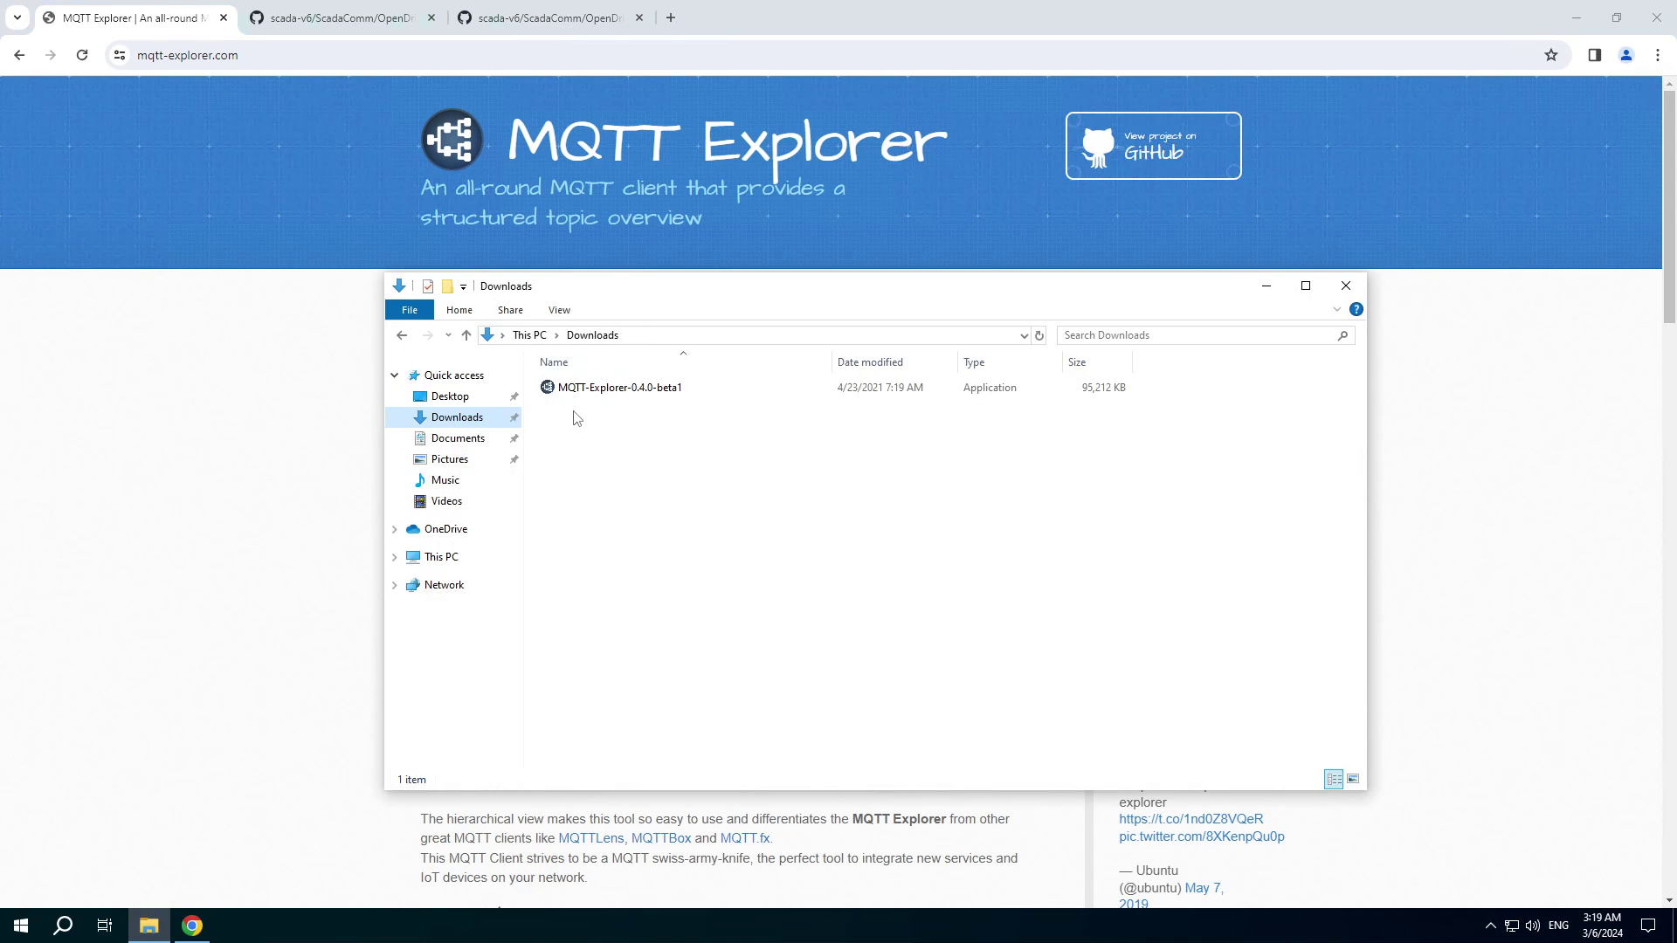
Bring Chrome to the front and show the DrvMqttClient_001.xml example page on GitHub.
{"action": "left_click", "coordinate": [268, 476]}
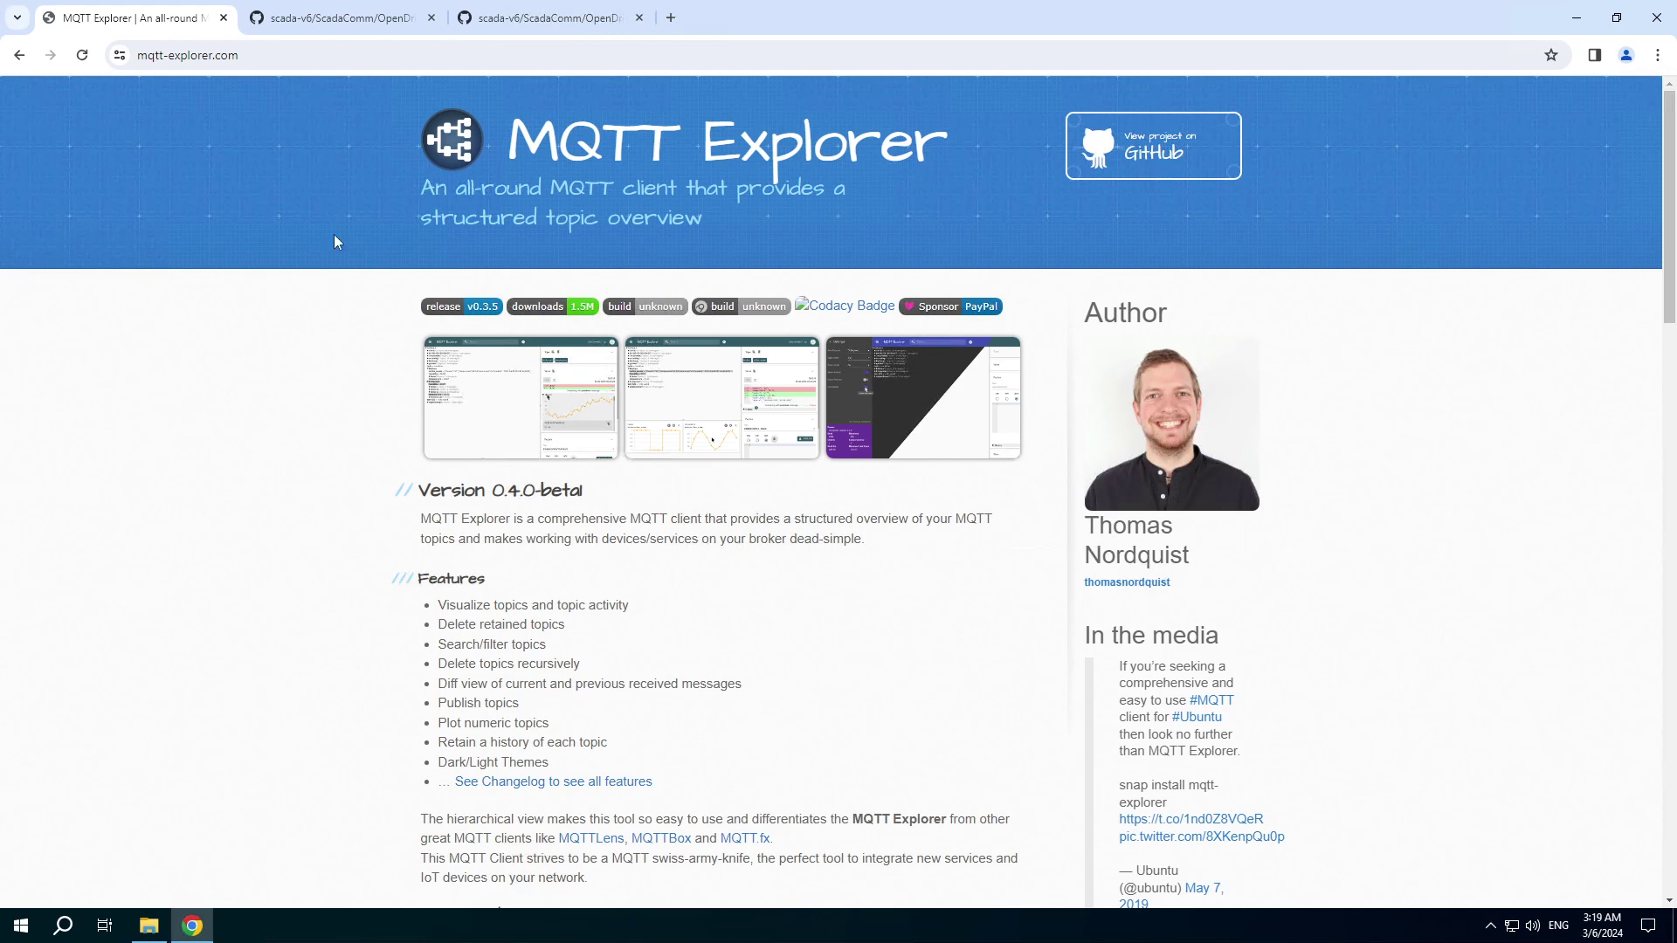
{"action": "left_click", "coordinate": [338, 19]}
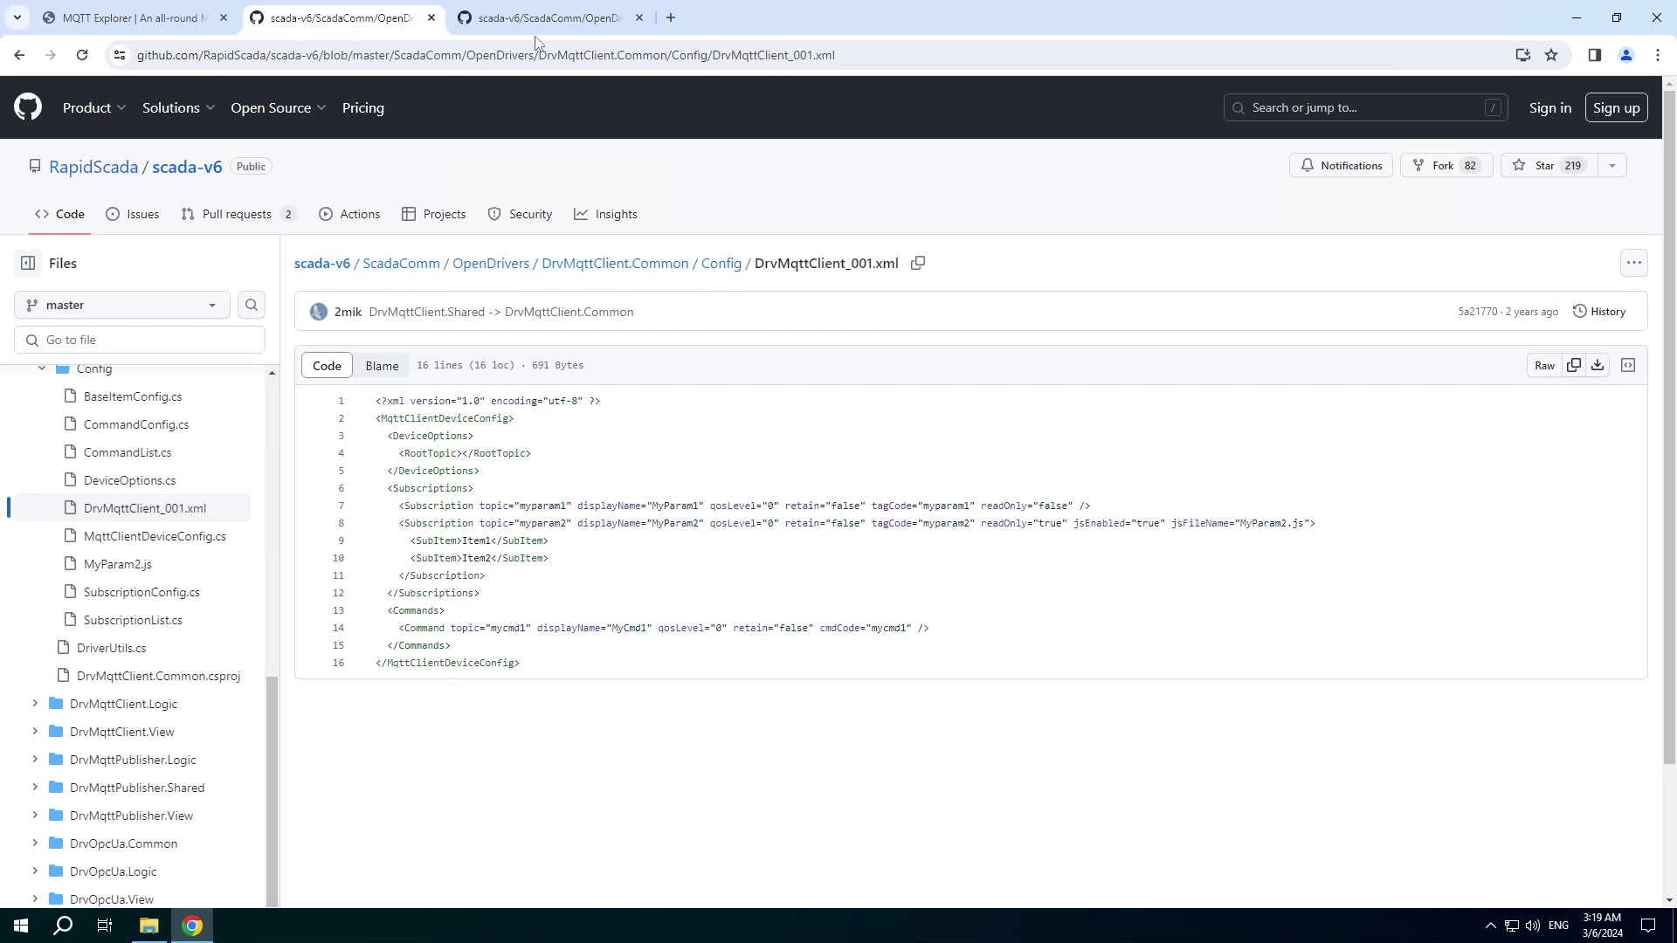
Glance at the MyParam2.js example, return to DrvMqttClient_001.xml, and launch Rapid SCADA Administrator.
{"action": "left_click", "coordinate": [544, 23]}
{"action": "left_click", "coordinate": [326, 26]}
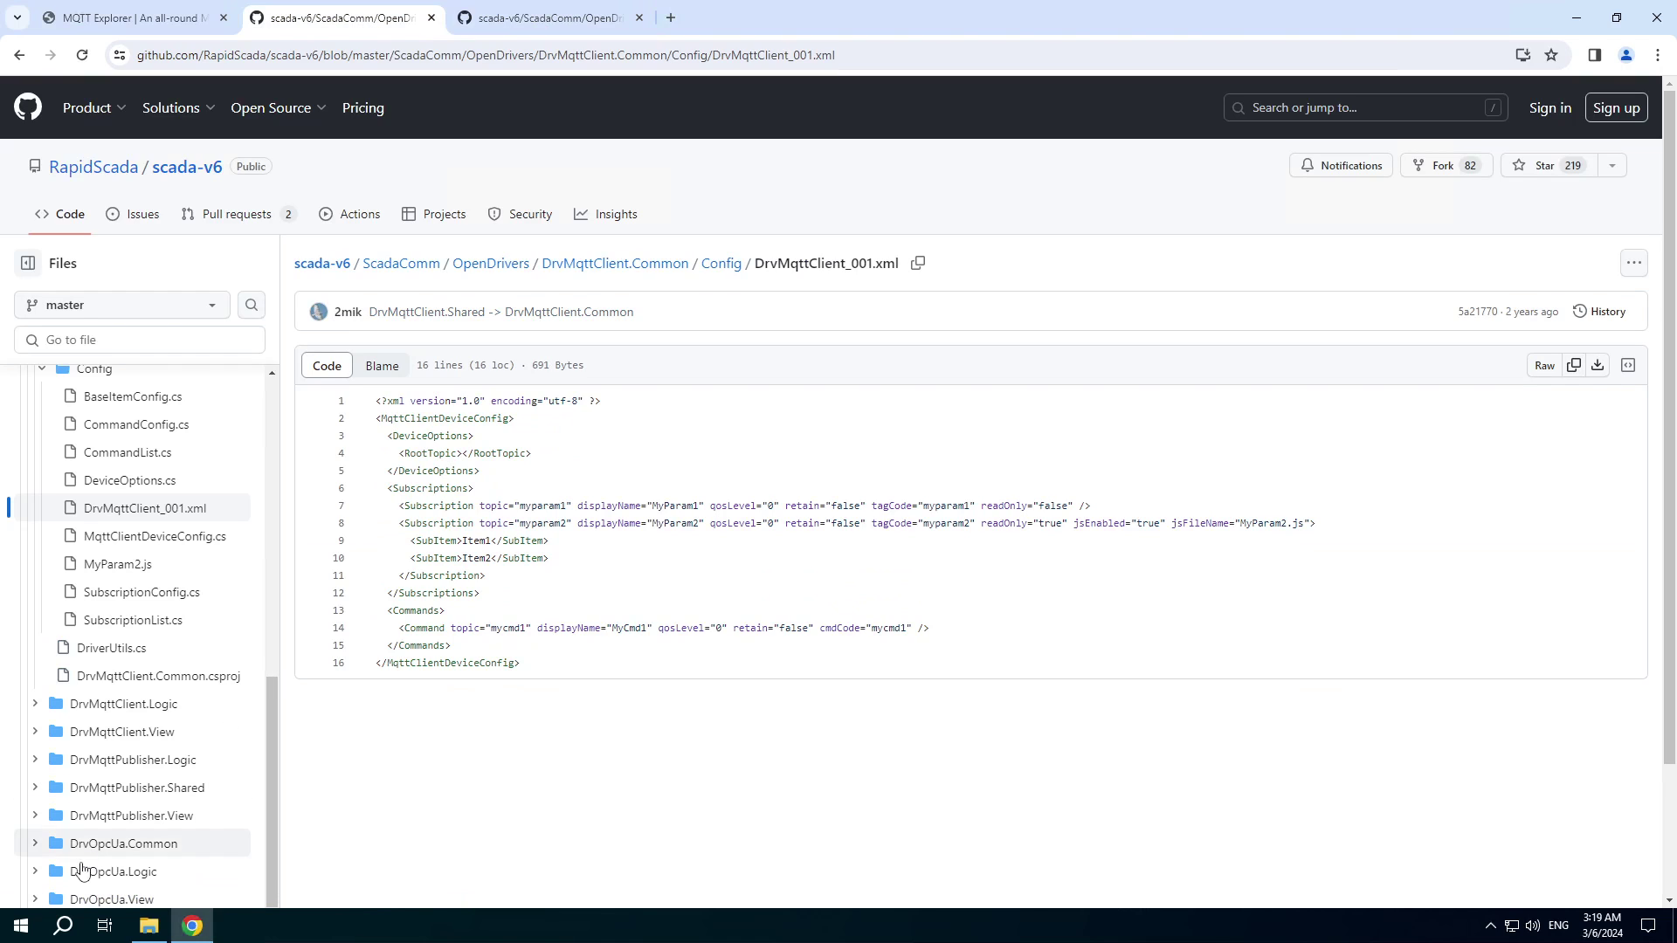
{"action": "left_click", "coordinate": [12, 933]}
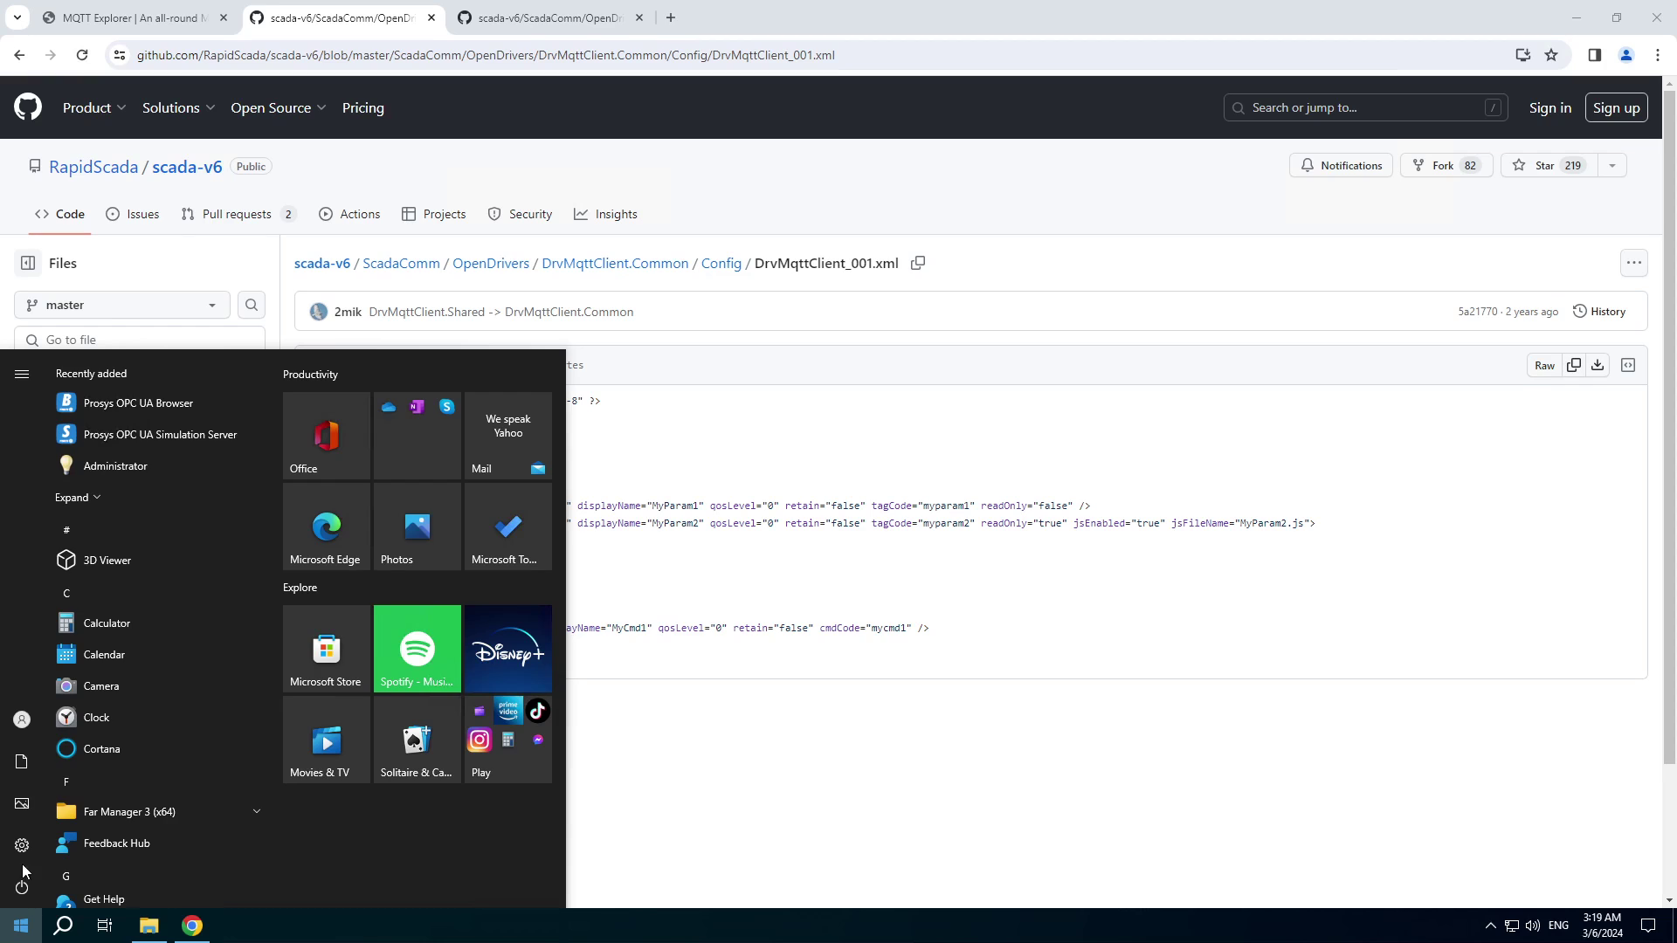
{"action": "left_click", "coordinate": [107, 472]}
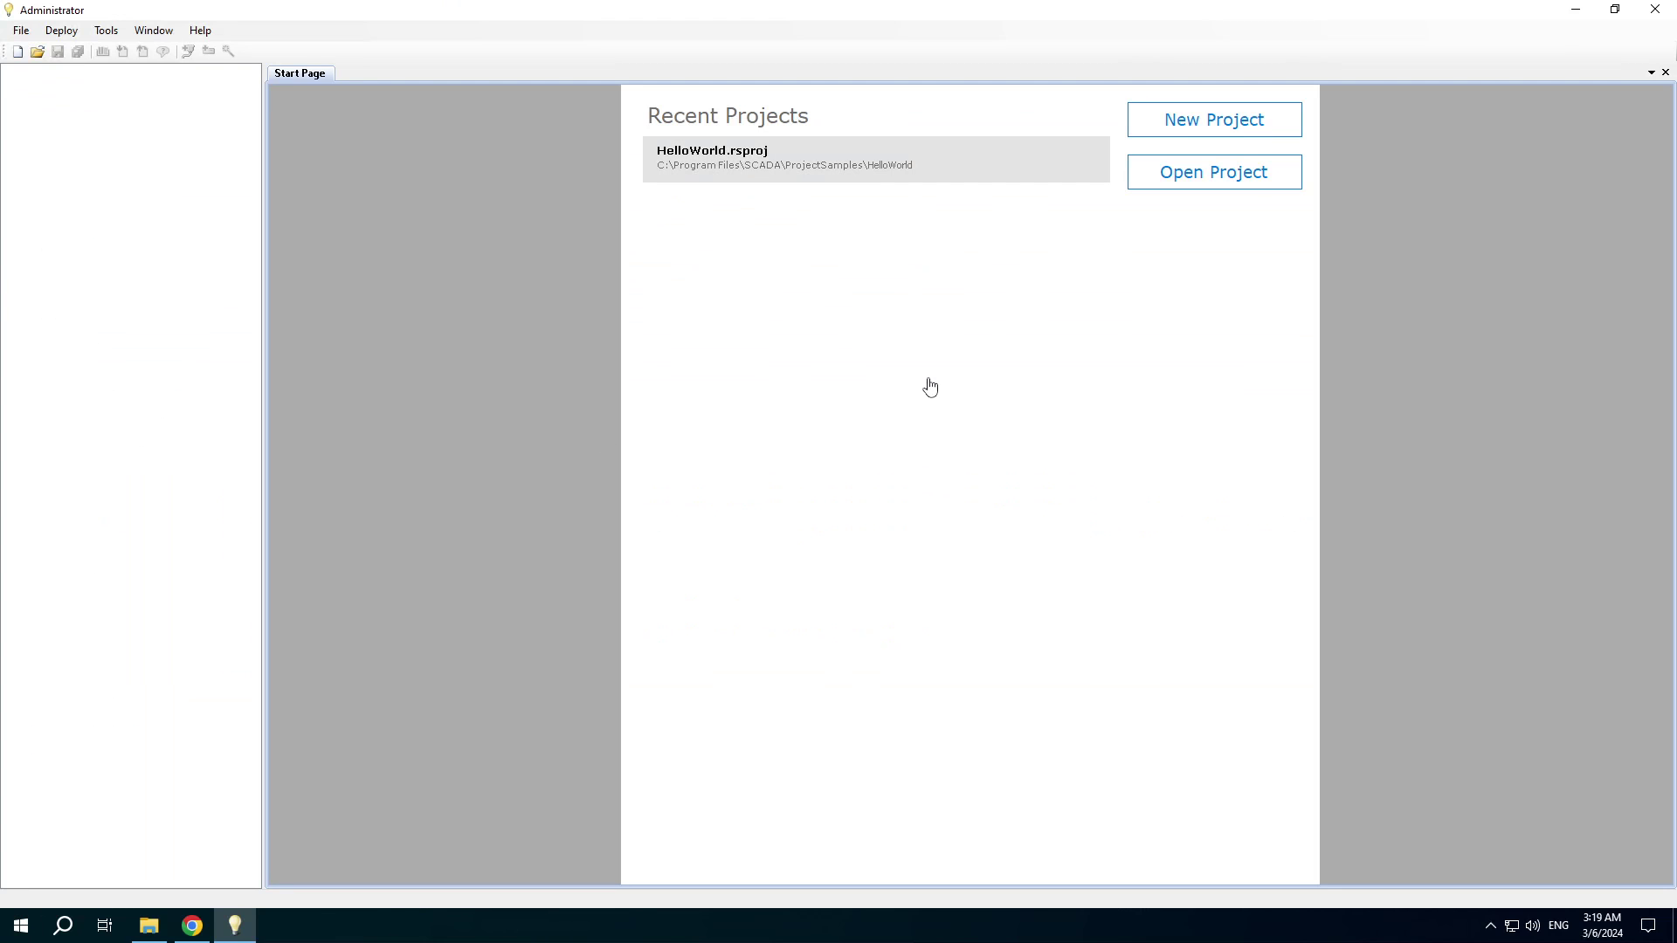
Create the project MqttClientTest and start a communication line named 'MQTT Line'.
{"action": "left_click", "coordinate": [1215, 123]}
{"action": "type", "text": "M"}
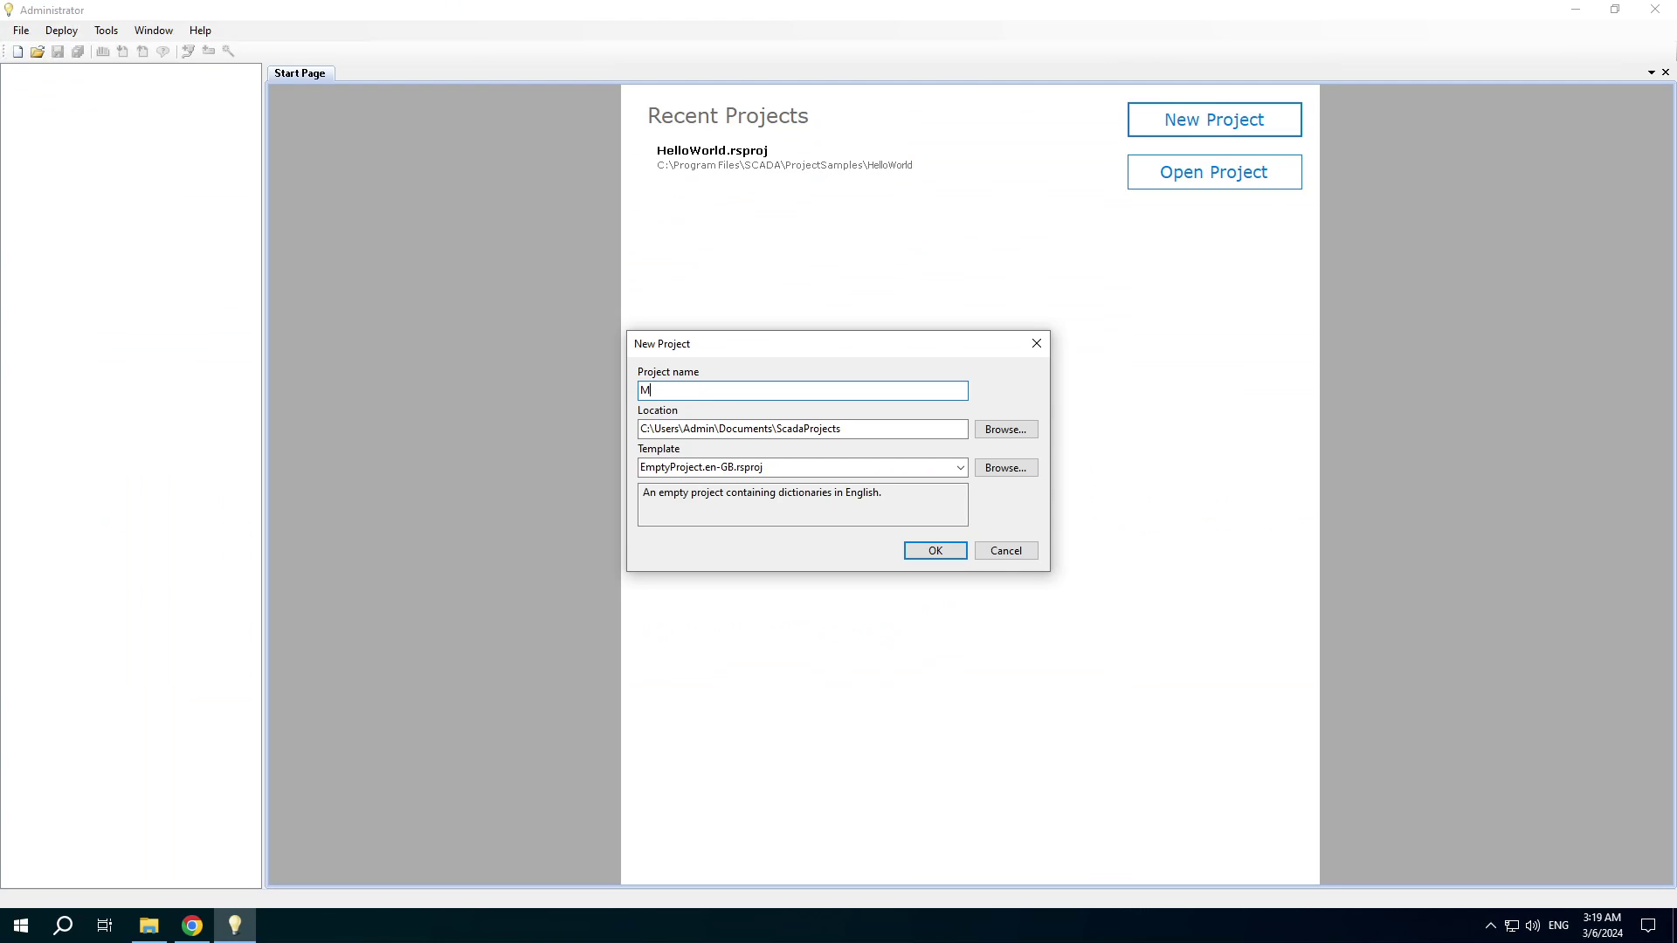
{"action": "type", "text": "qttClientTest"}
{"action": "left_click", "coordinate": [934, 553]}
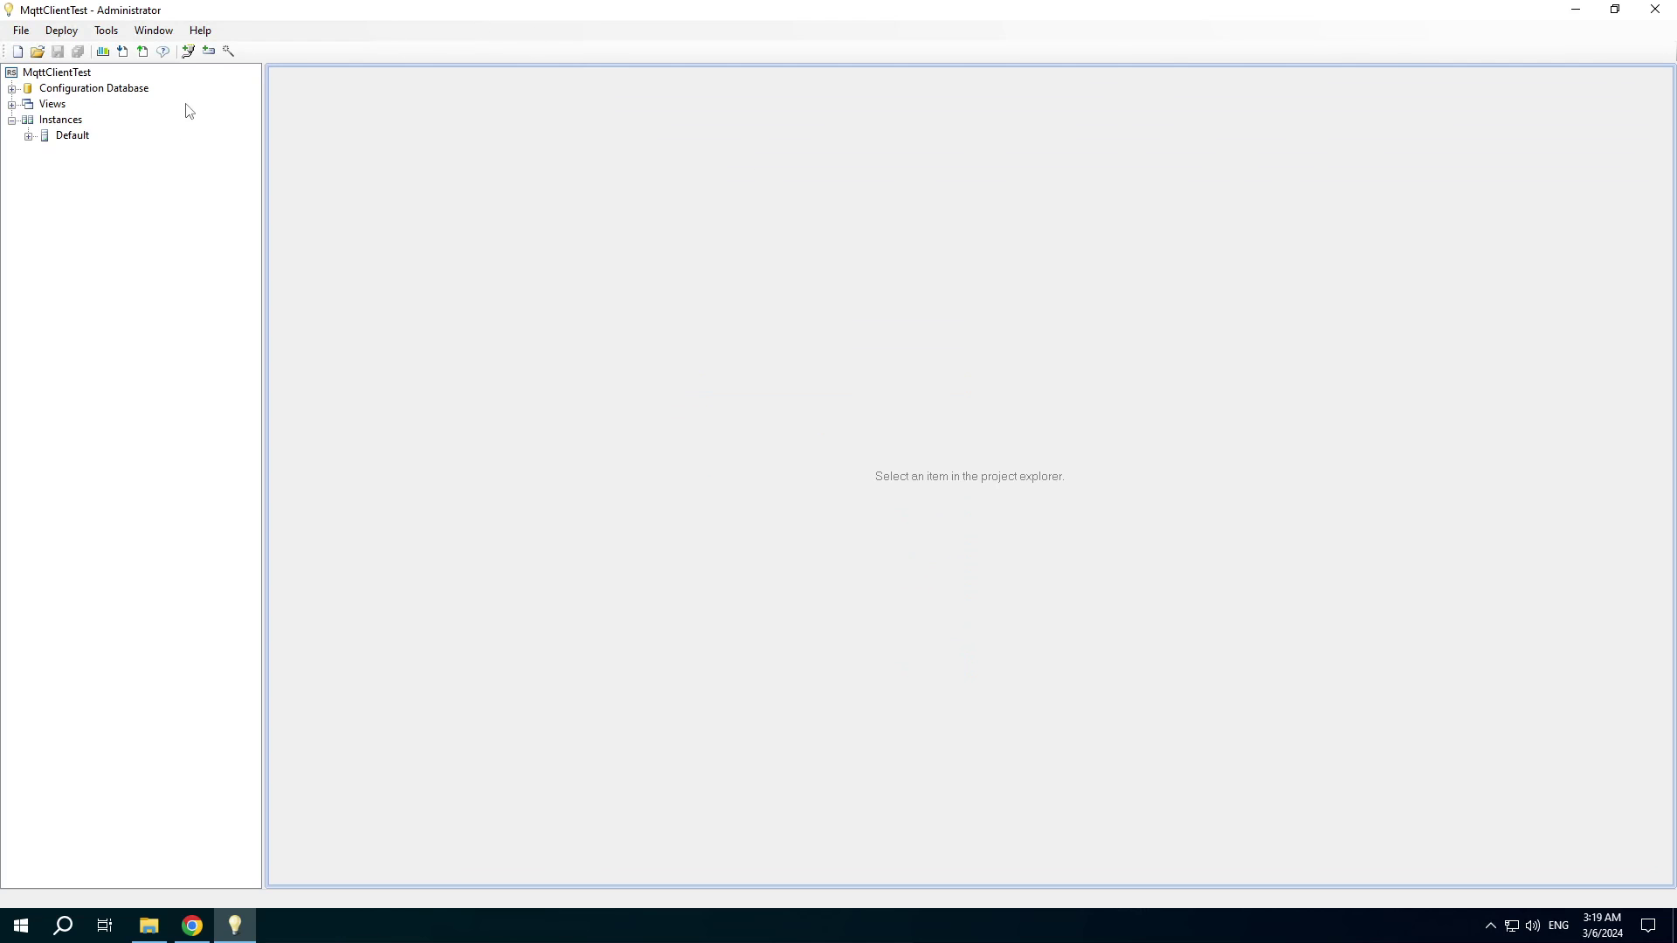
{"action": "left_click", "coordinate": [187, 52]}
{"action": "type", "text": "MQTT Line"}
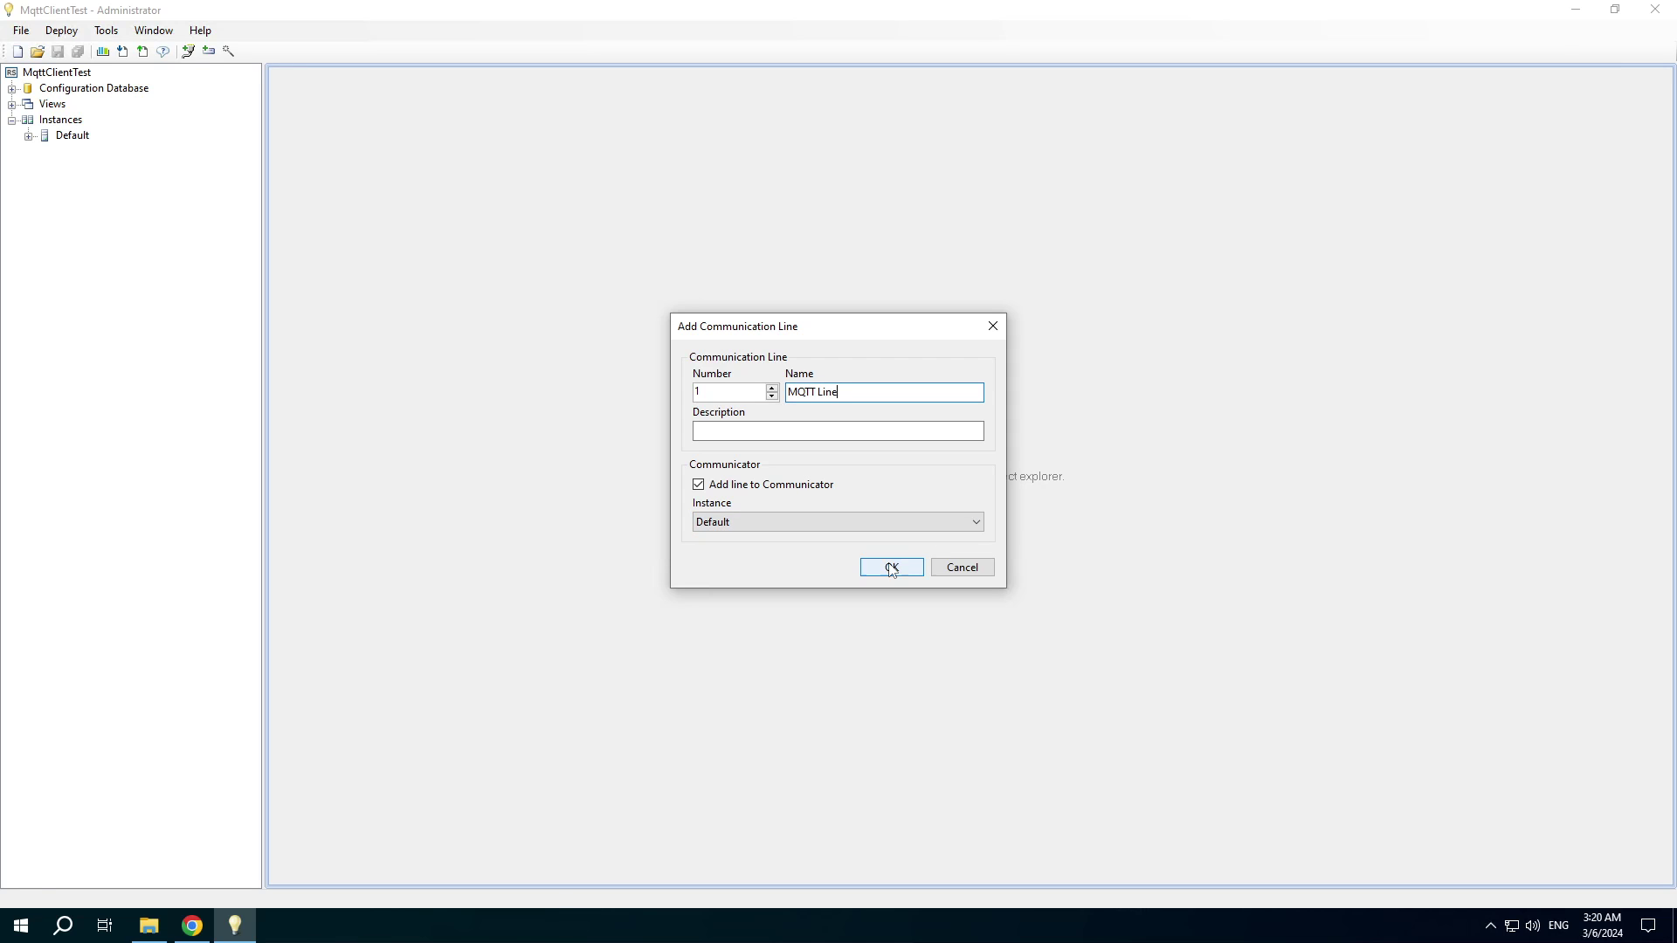
Confirm line 1 'MQTT Line' and add device 'MQTT Client' of type MQTT Client under it.
{"action": "left_click", "coordinate": [891, 569]}
{"action": "left_click", "coordinate": [209, 52]}
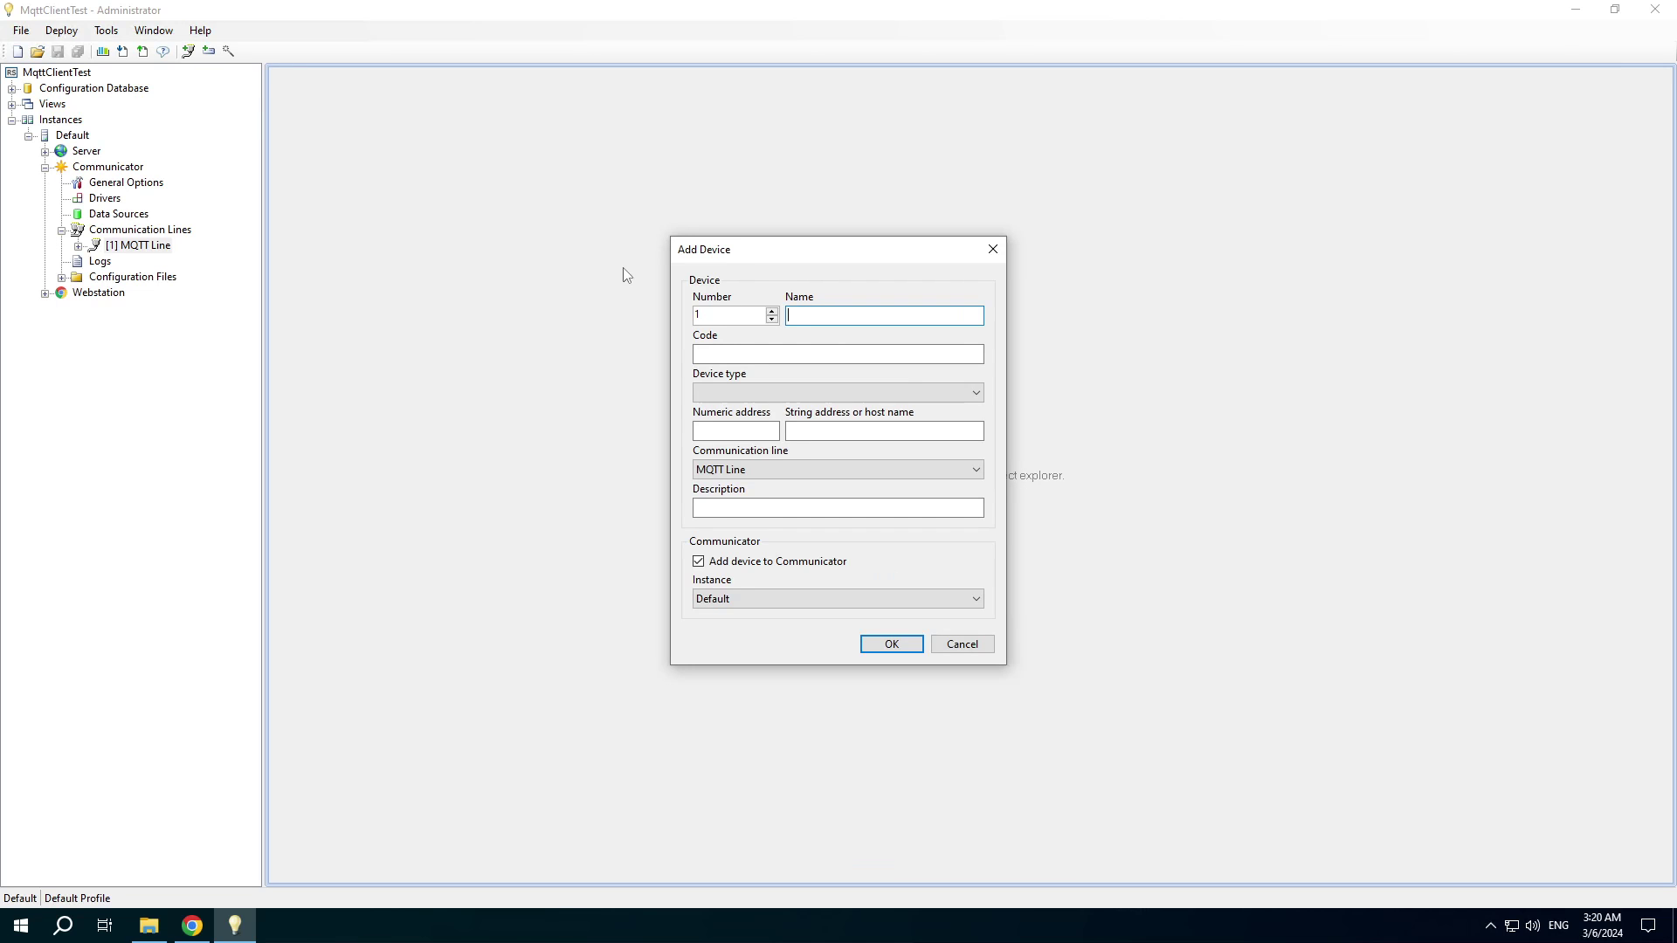
{"action": "type", "text": "MQTT Client"}
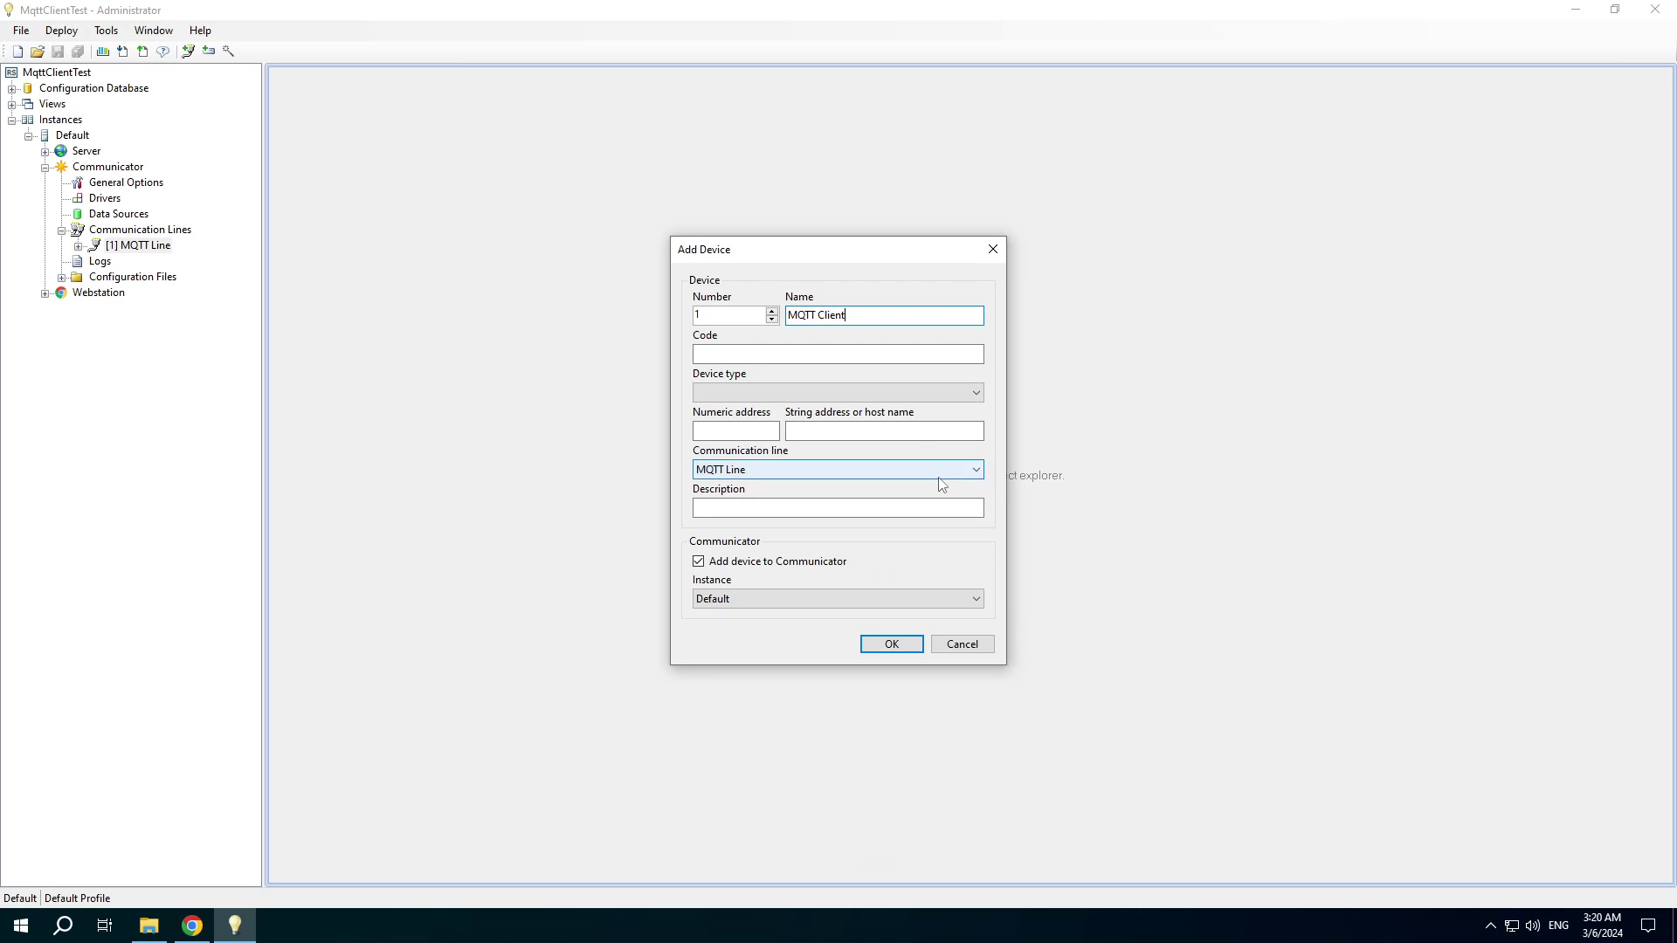
{"action": "left_click", "coordinate": [826, 393]}
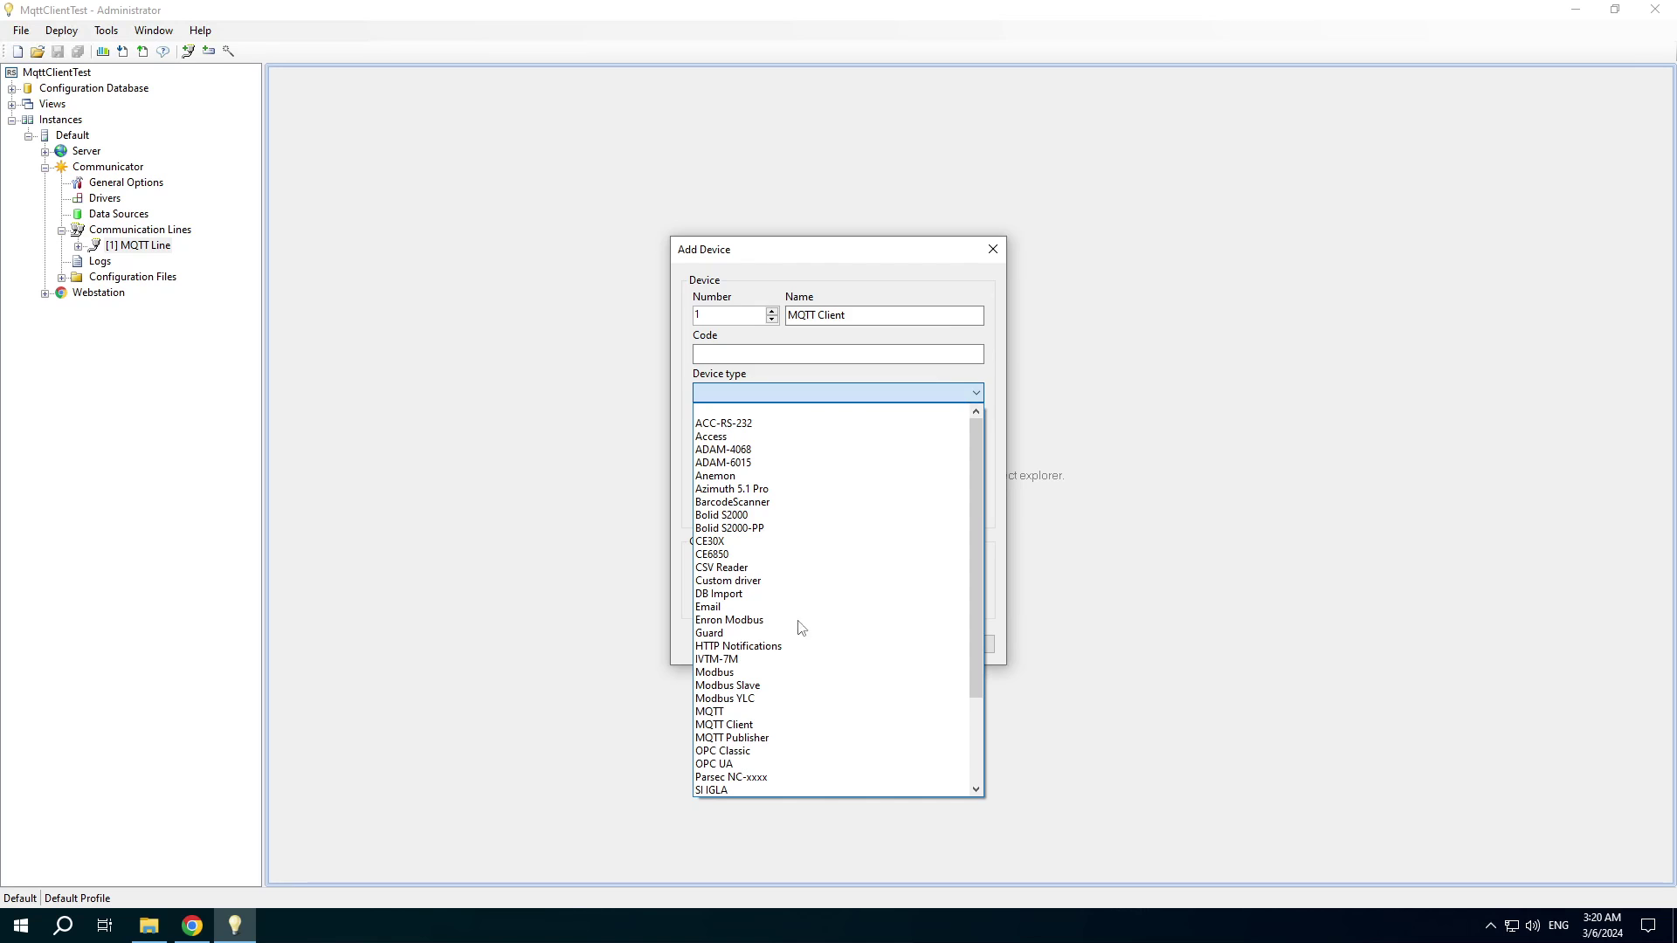
{"action": "left_click", "coordinate": [751, 724]}
{"action": "left_click", "coordinate": [891, 644]}
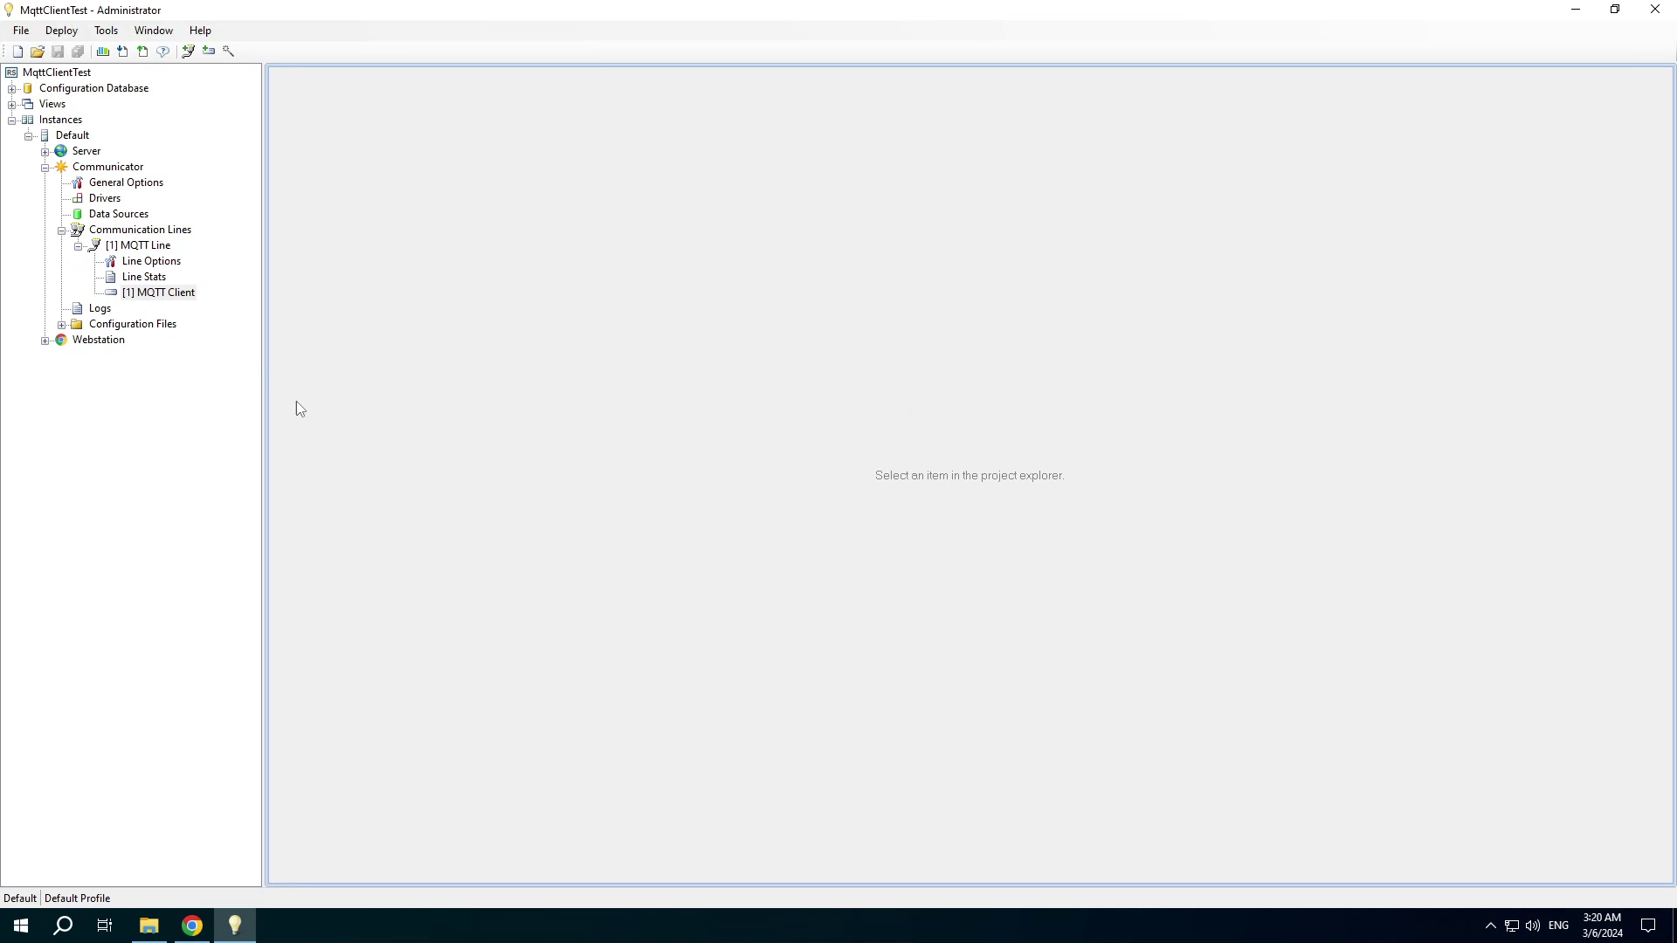
{"action": "double_click", "coordinate": [145, 262]}
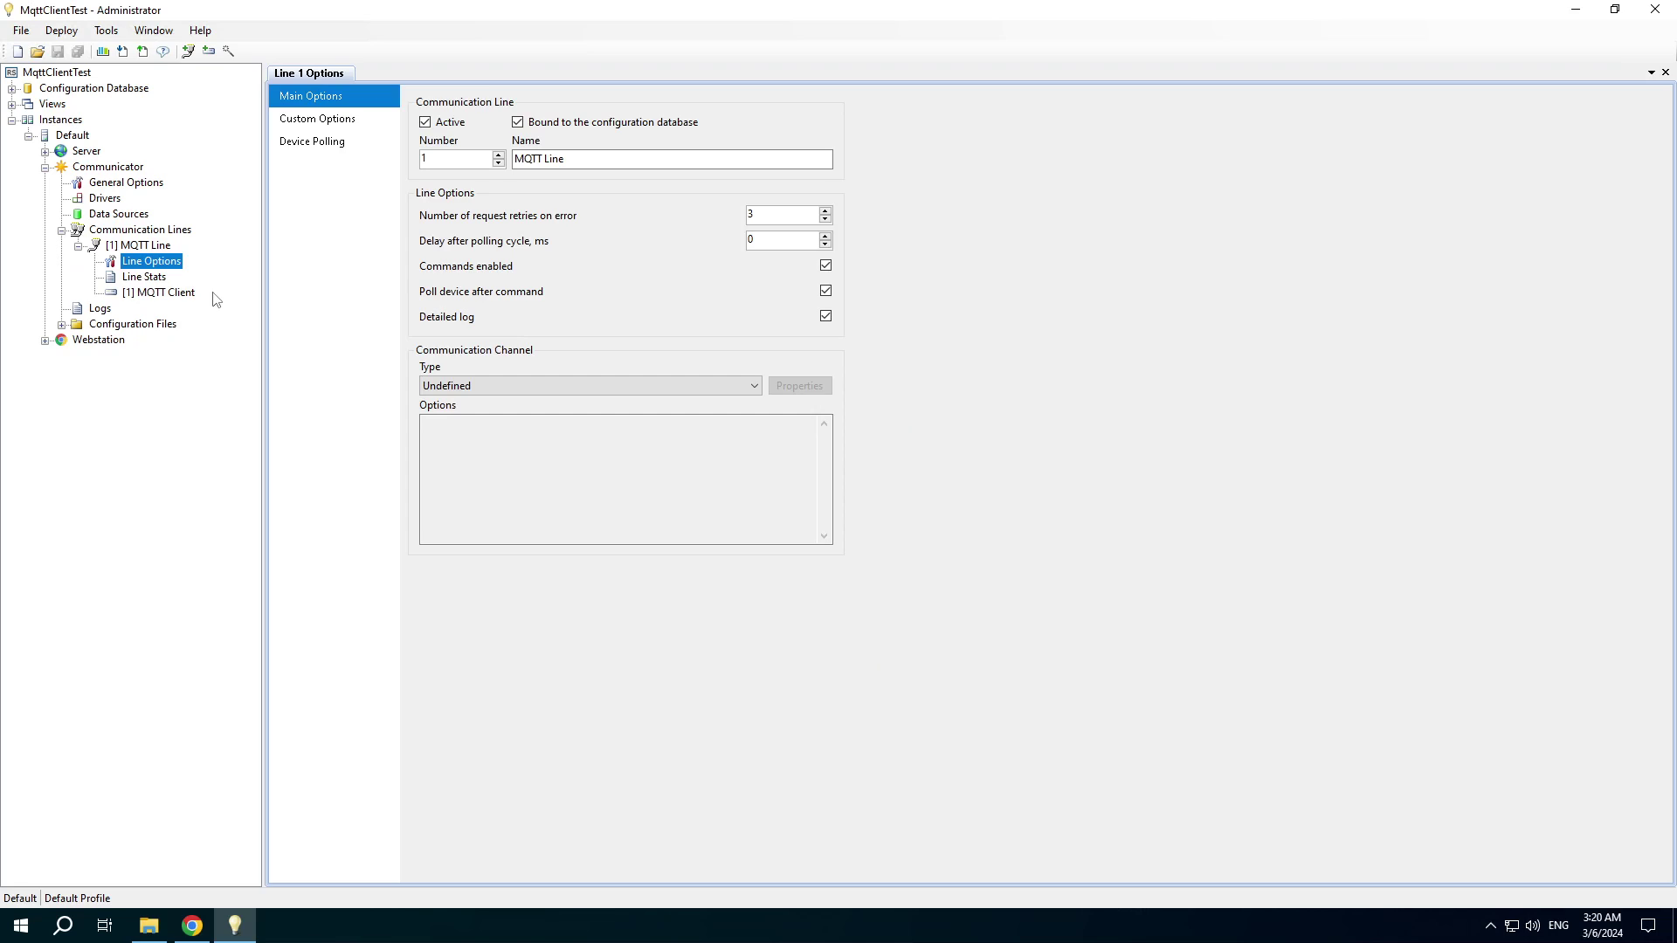
{"action": "left_click", "coordinate": [734, 393]}
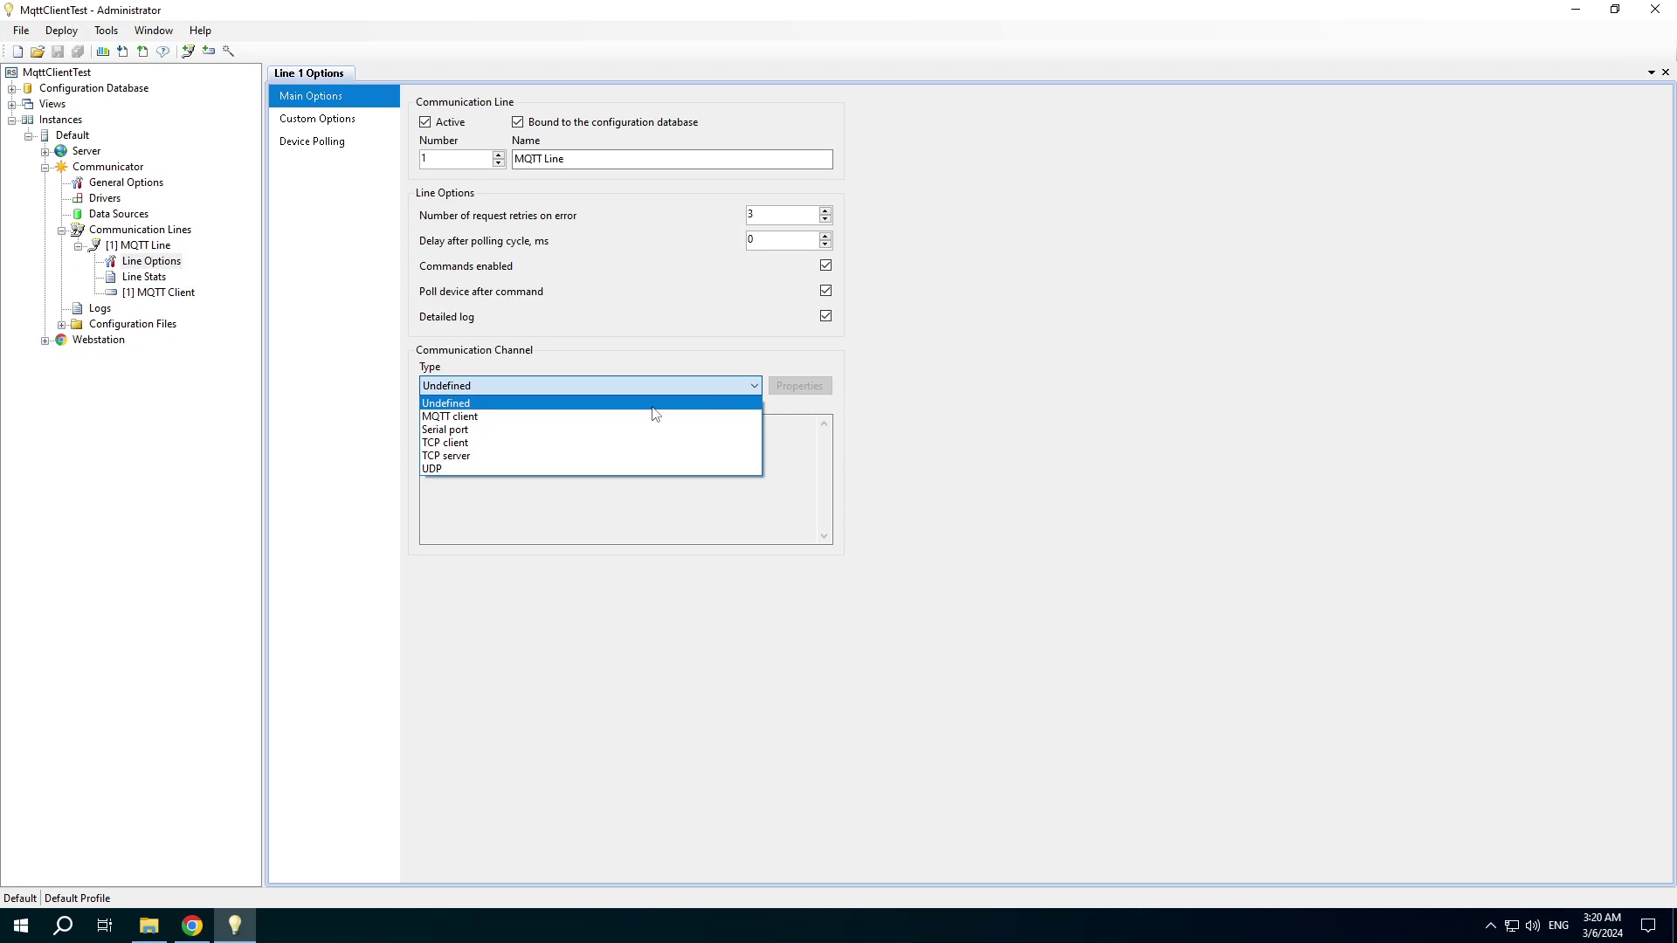
{"action": "left_click", "coordinate": [560, 416]}
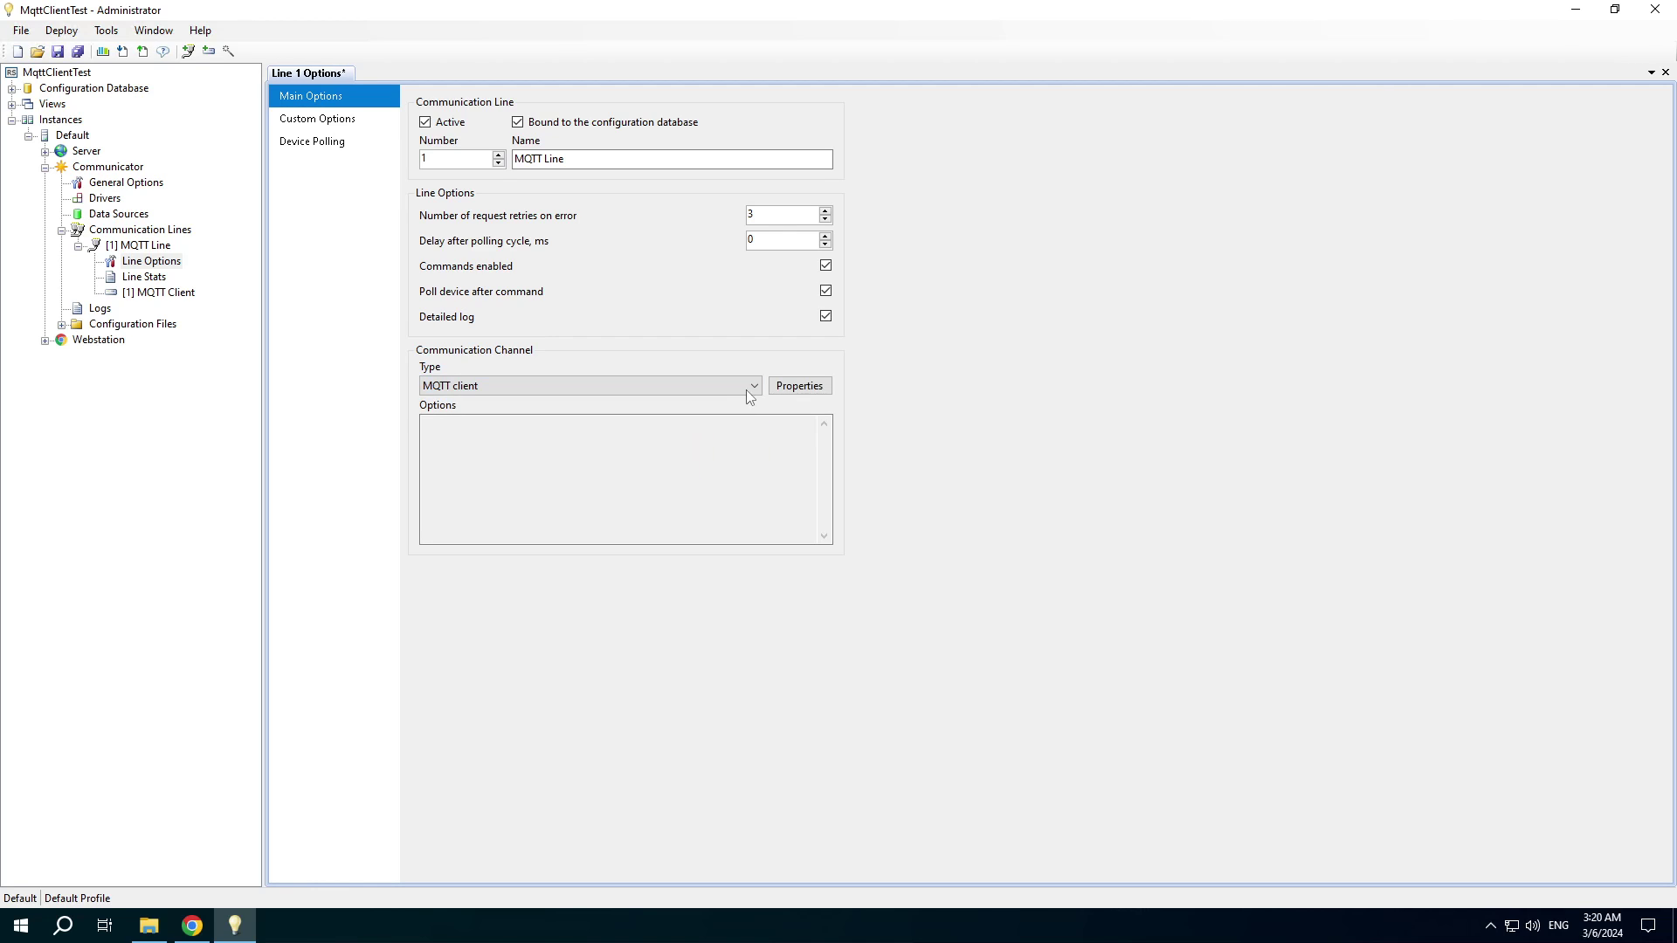
{"action": "left_click", "coordinate": [799, 385]}
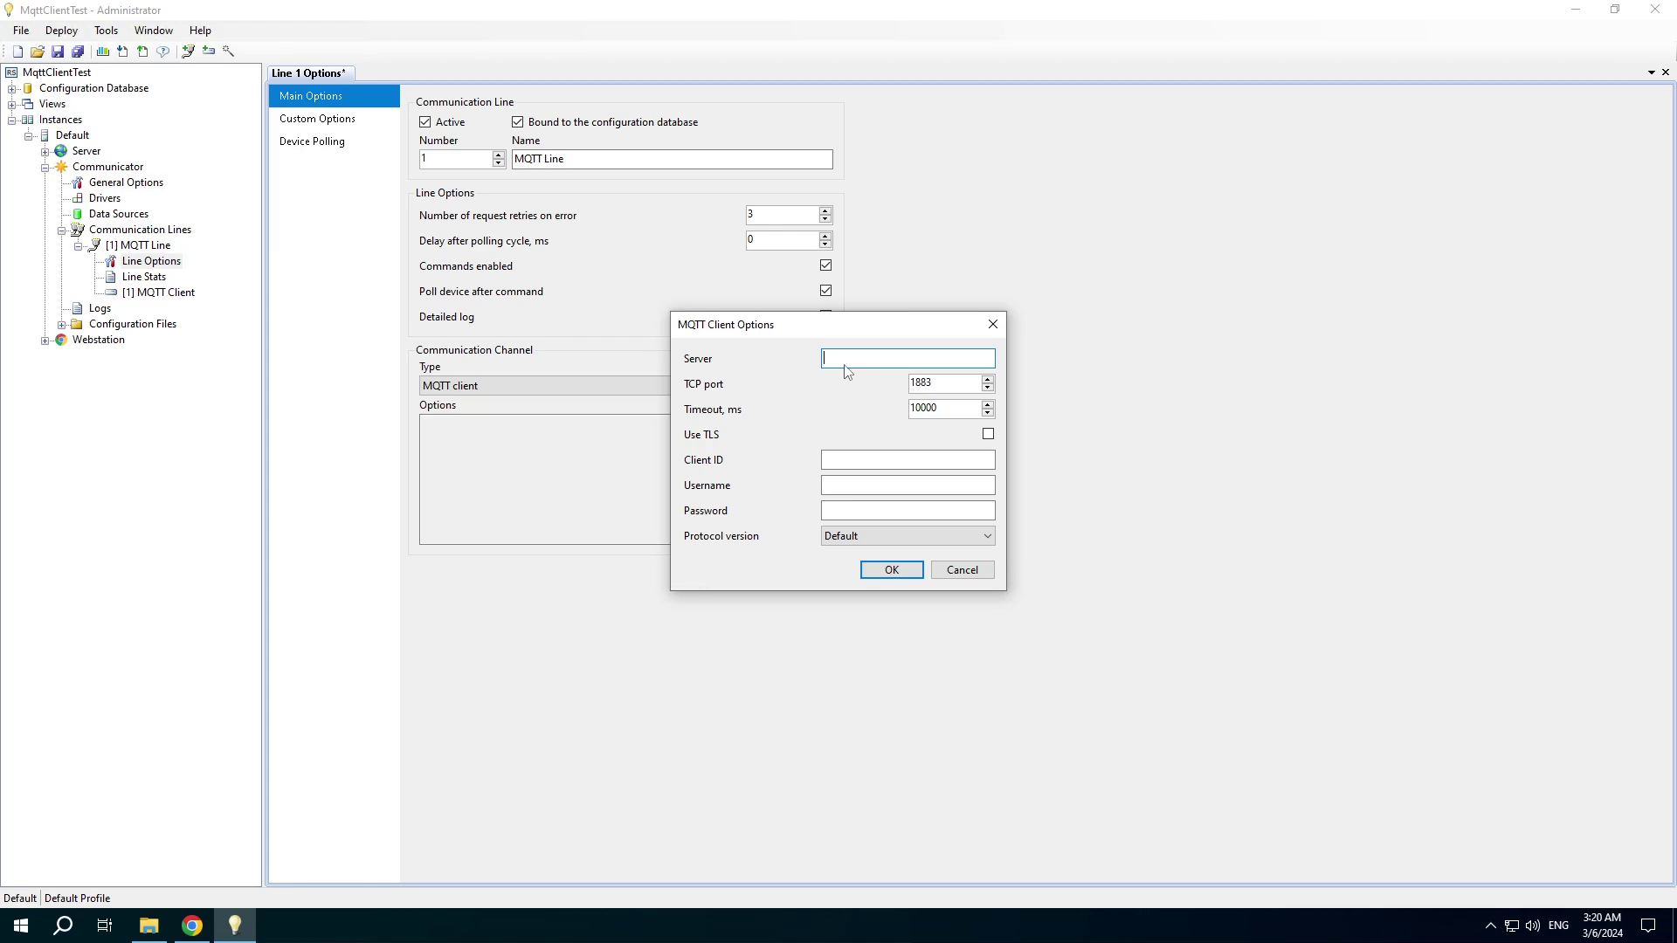
{"action": "type", "text": "broker.mqtt-dashboard.com"}
{"action": "left_click", "coordinate": [890, 570]}
{"action": "left_click", "coordinate": [316, 117]}
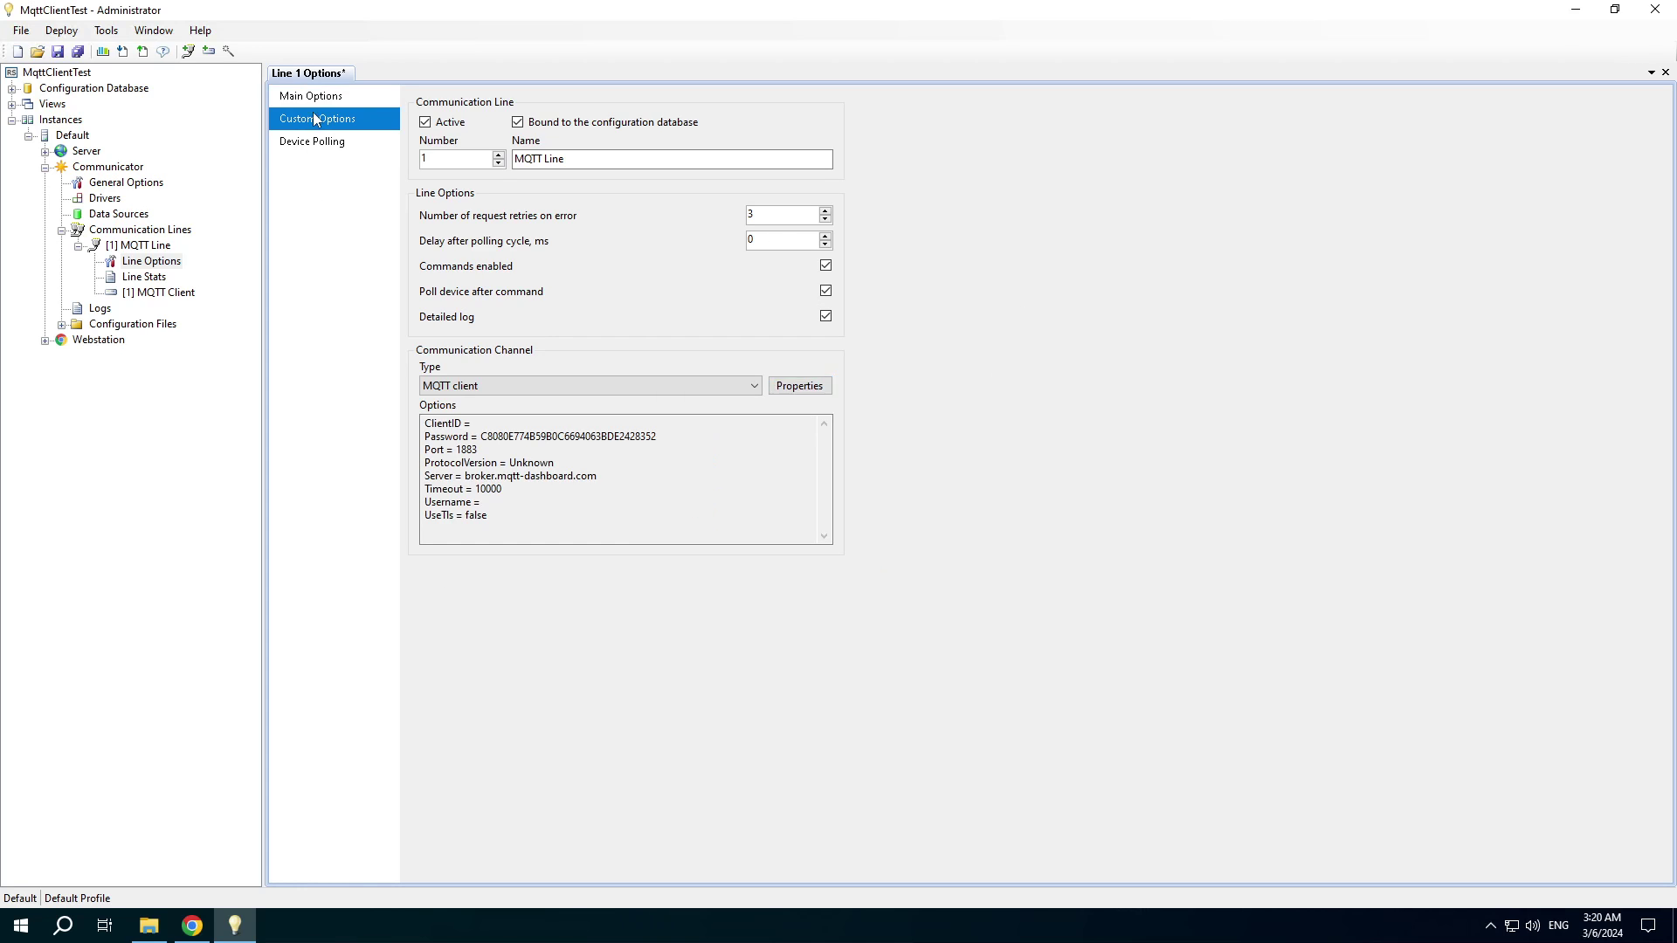
{"action": "left_click", "coordinate": [302, 141]}
Save the project and add a new subscription in the MQTT Client device properties.
{"action": "left_click", "coordinate": [79, 52]}
{"action": "left_click", "coordinate": [139, 293]}
{"action": "right_click", "coordinate": [140, 293]}
{"action": "left_click", "coordinate": [187, 355]}
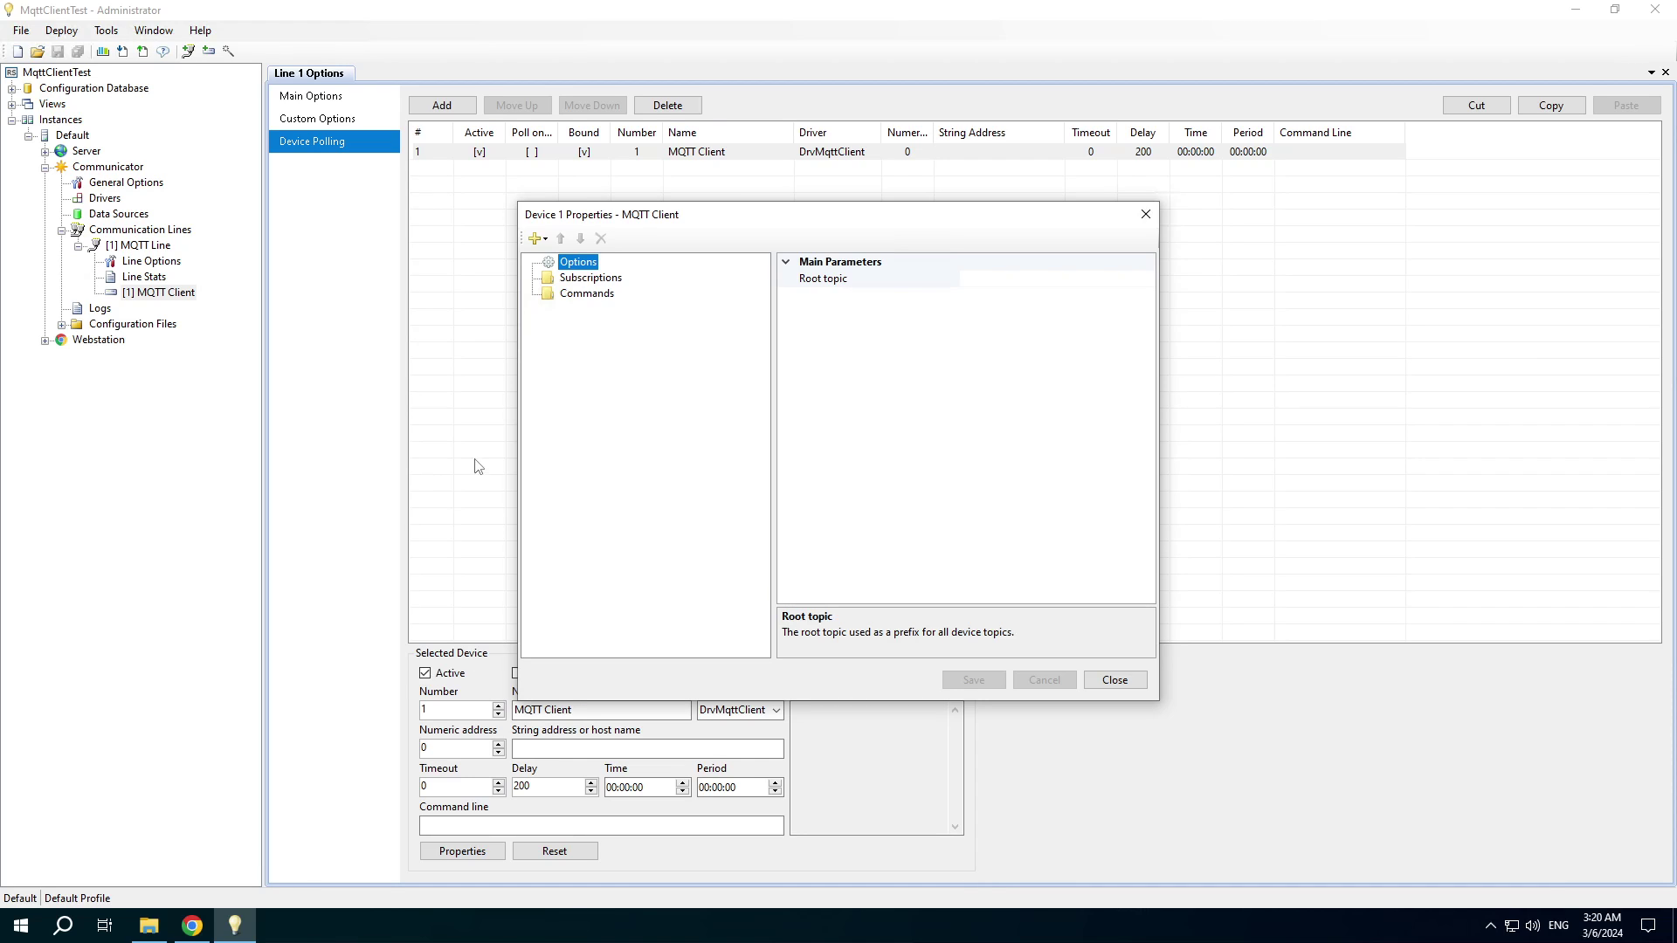
{"action": "left_click", "coordinate": [536, 241]}
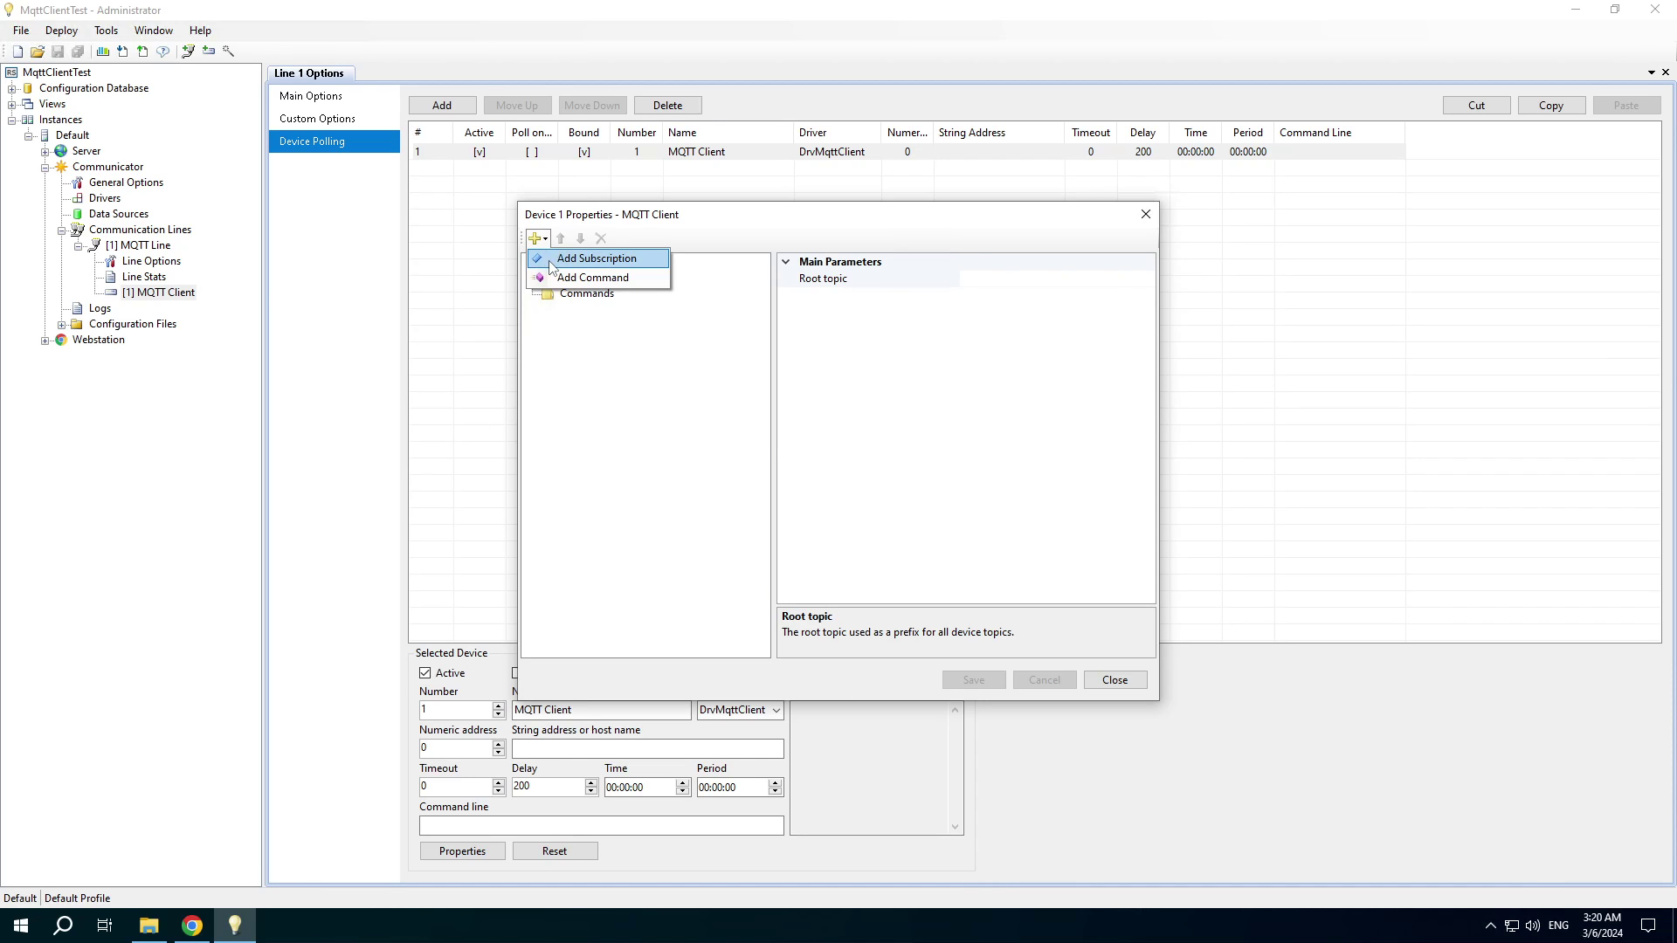
{"action": "left_click", "coordinate": [554, 260]}
Give the subscription display name MyParam1, with tag code and topic myparam1.
{"action": "left_click", "coordinate": [1020, 345]}
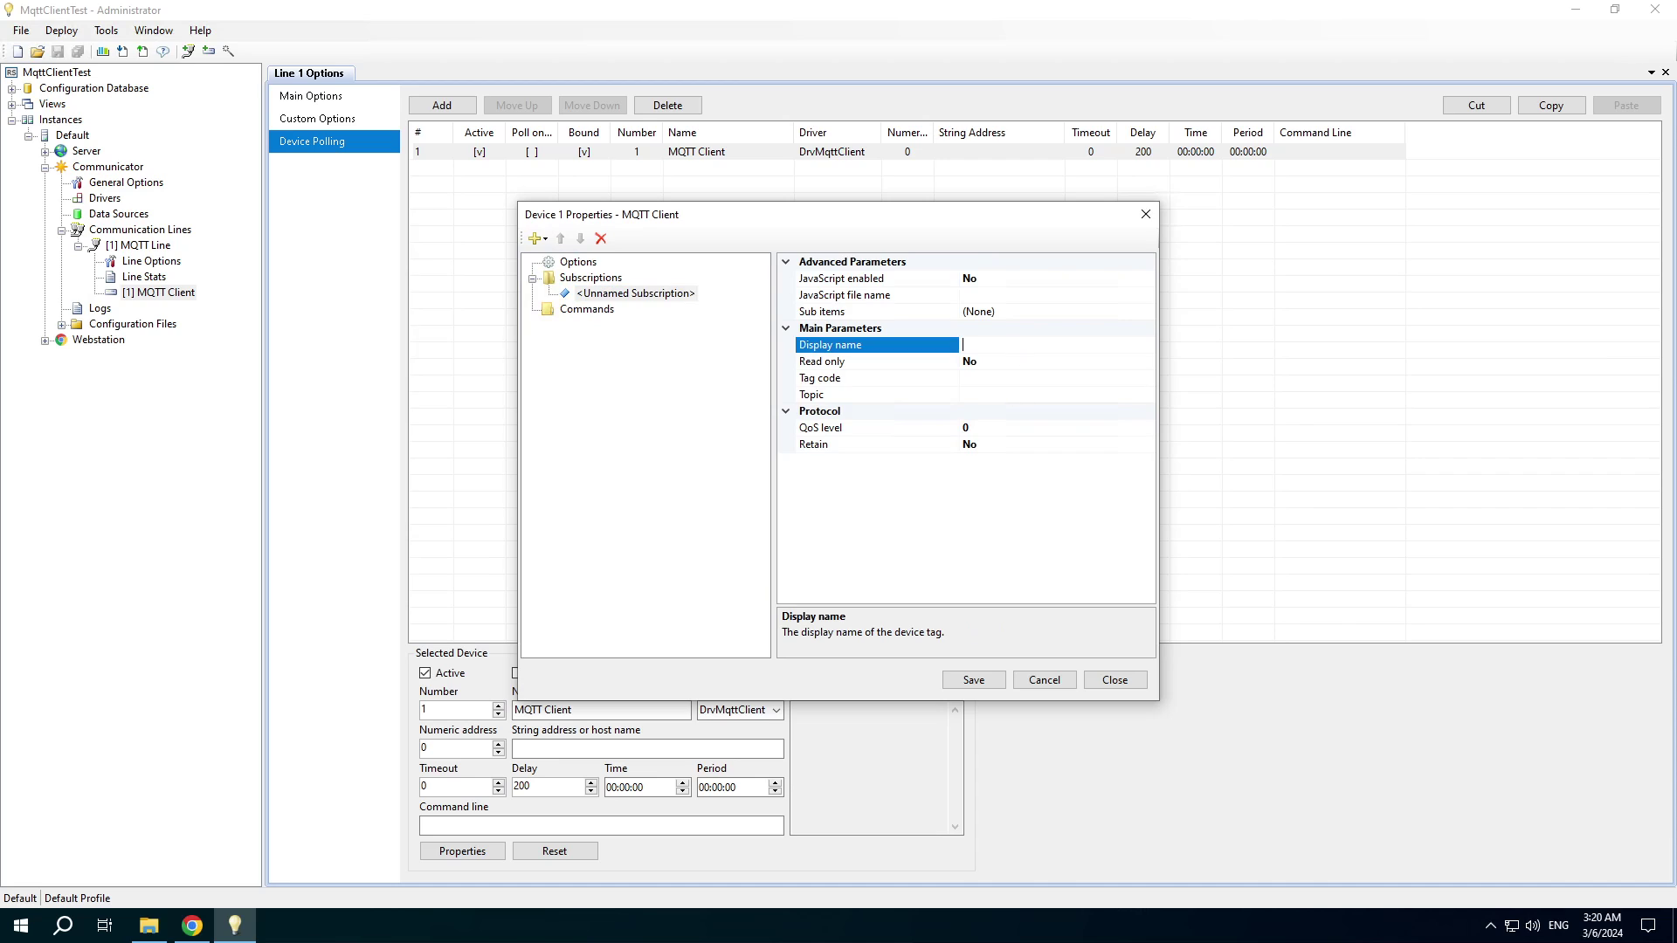
{"action": "type", "text": "MyParam1"}
{"action": "key", "text": "Return"}
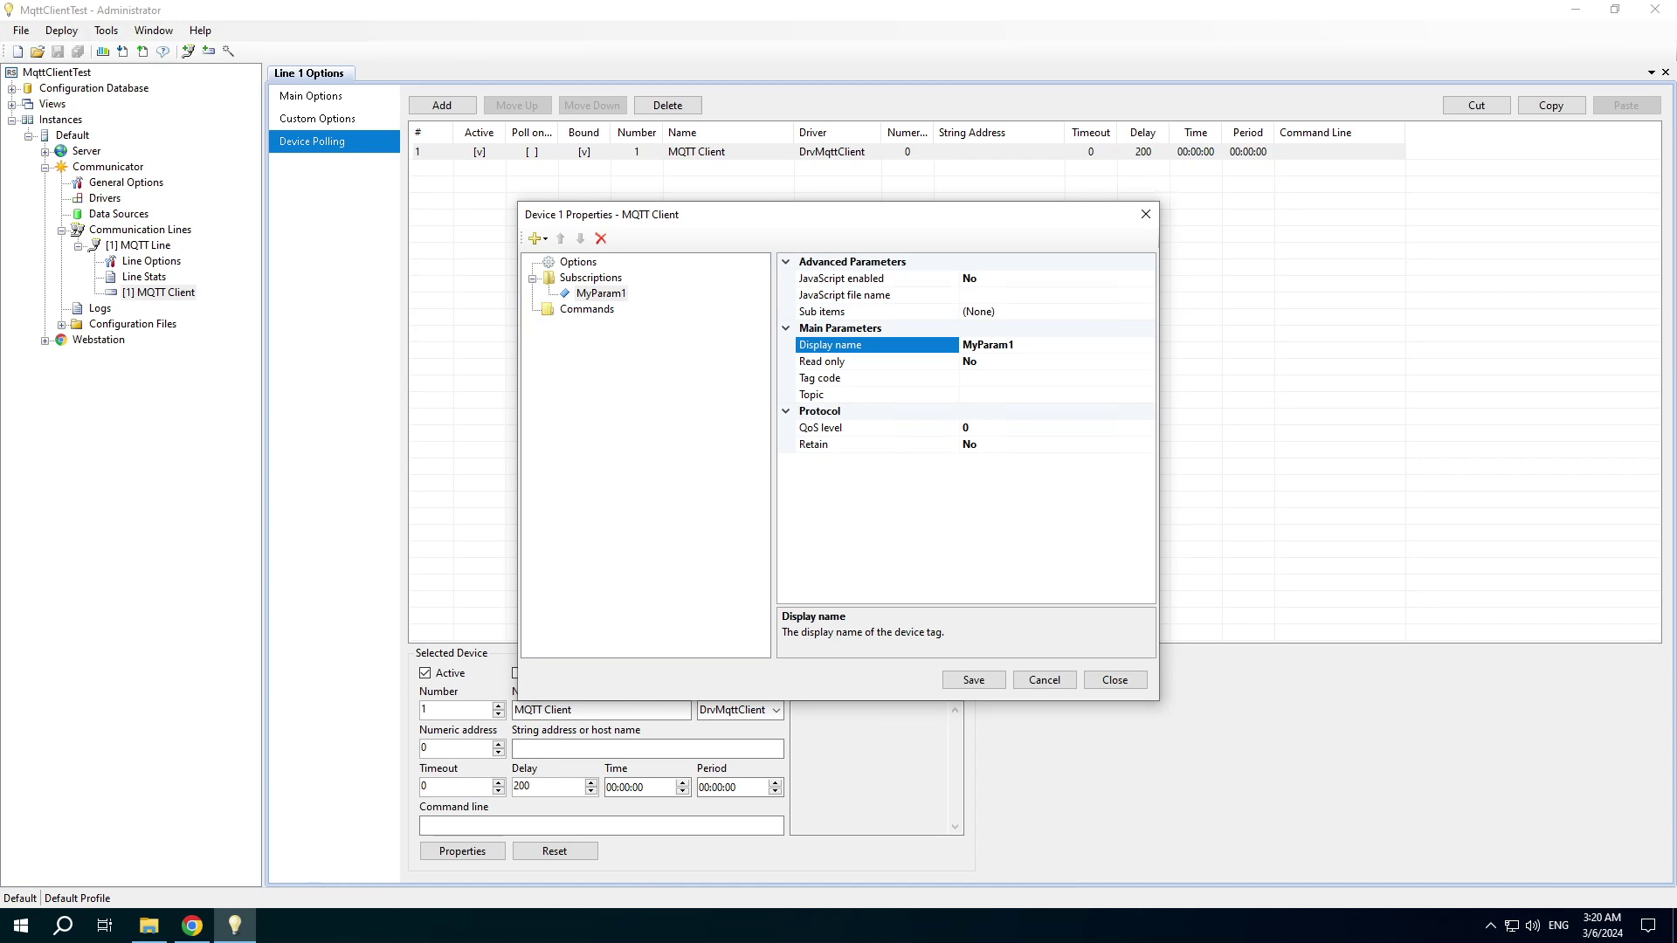
{"action": "left_click", "coordinate": [996, 378]}
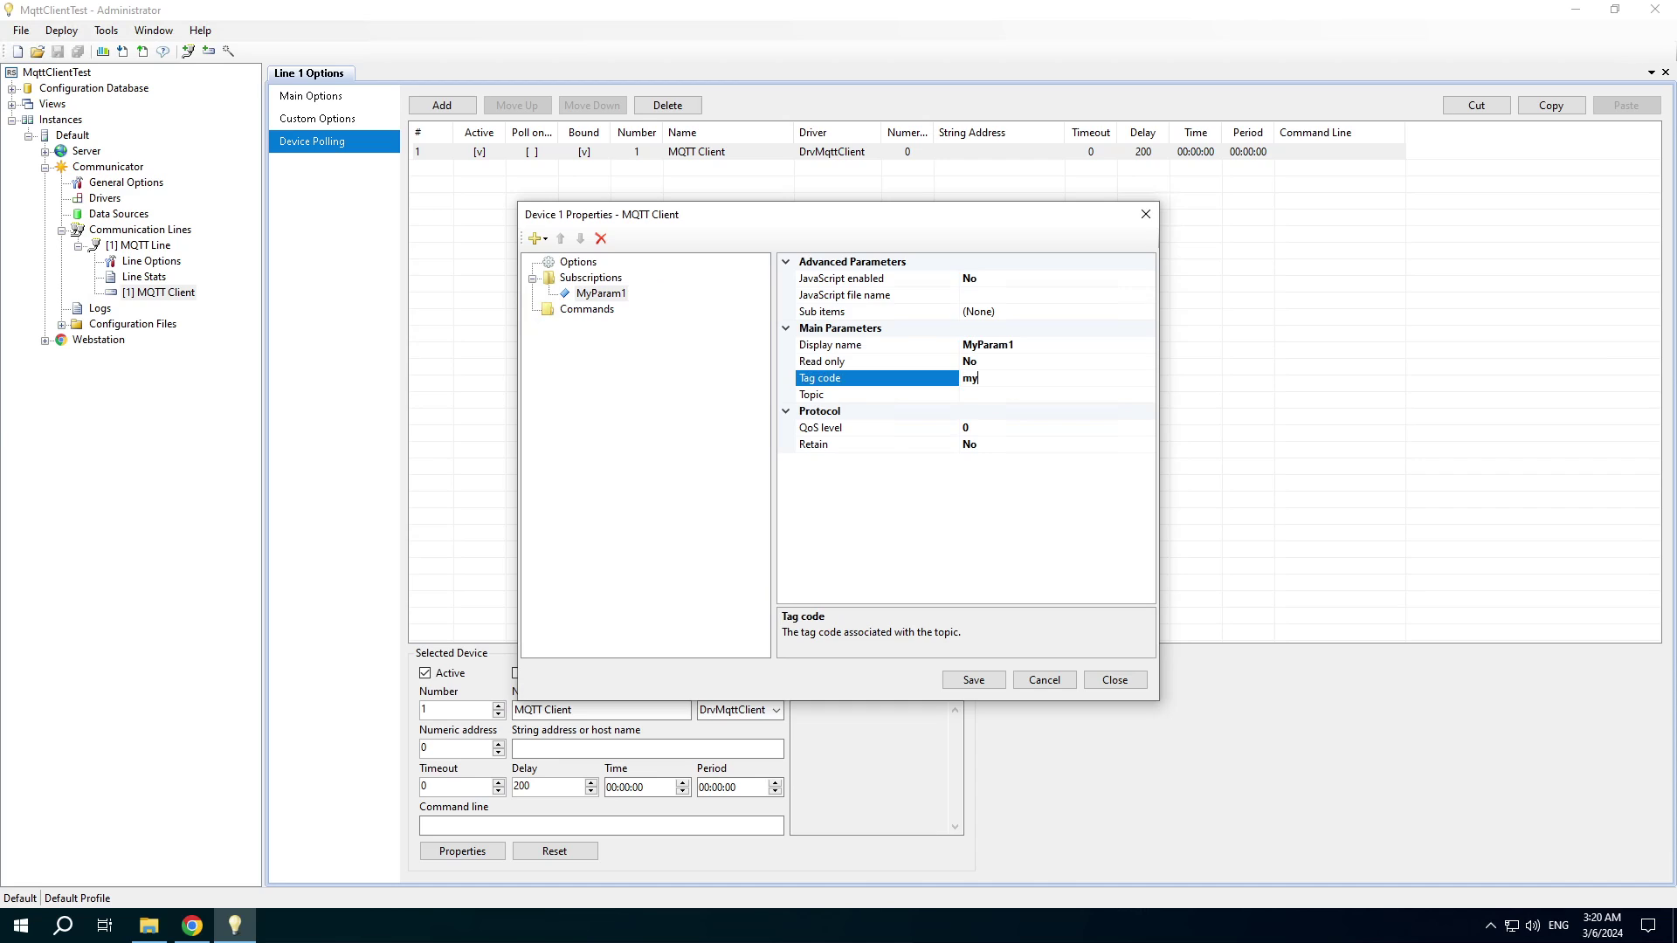
{"action": "type", "text": "myparam1"}
{"action": "key", "text": "Return"}
{"action": "key", "text": "ctrl+c"}
{"action": "left_click", "coordinate": [979, 397]}
{"action": "key", "text": "ctrl+v"}
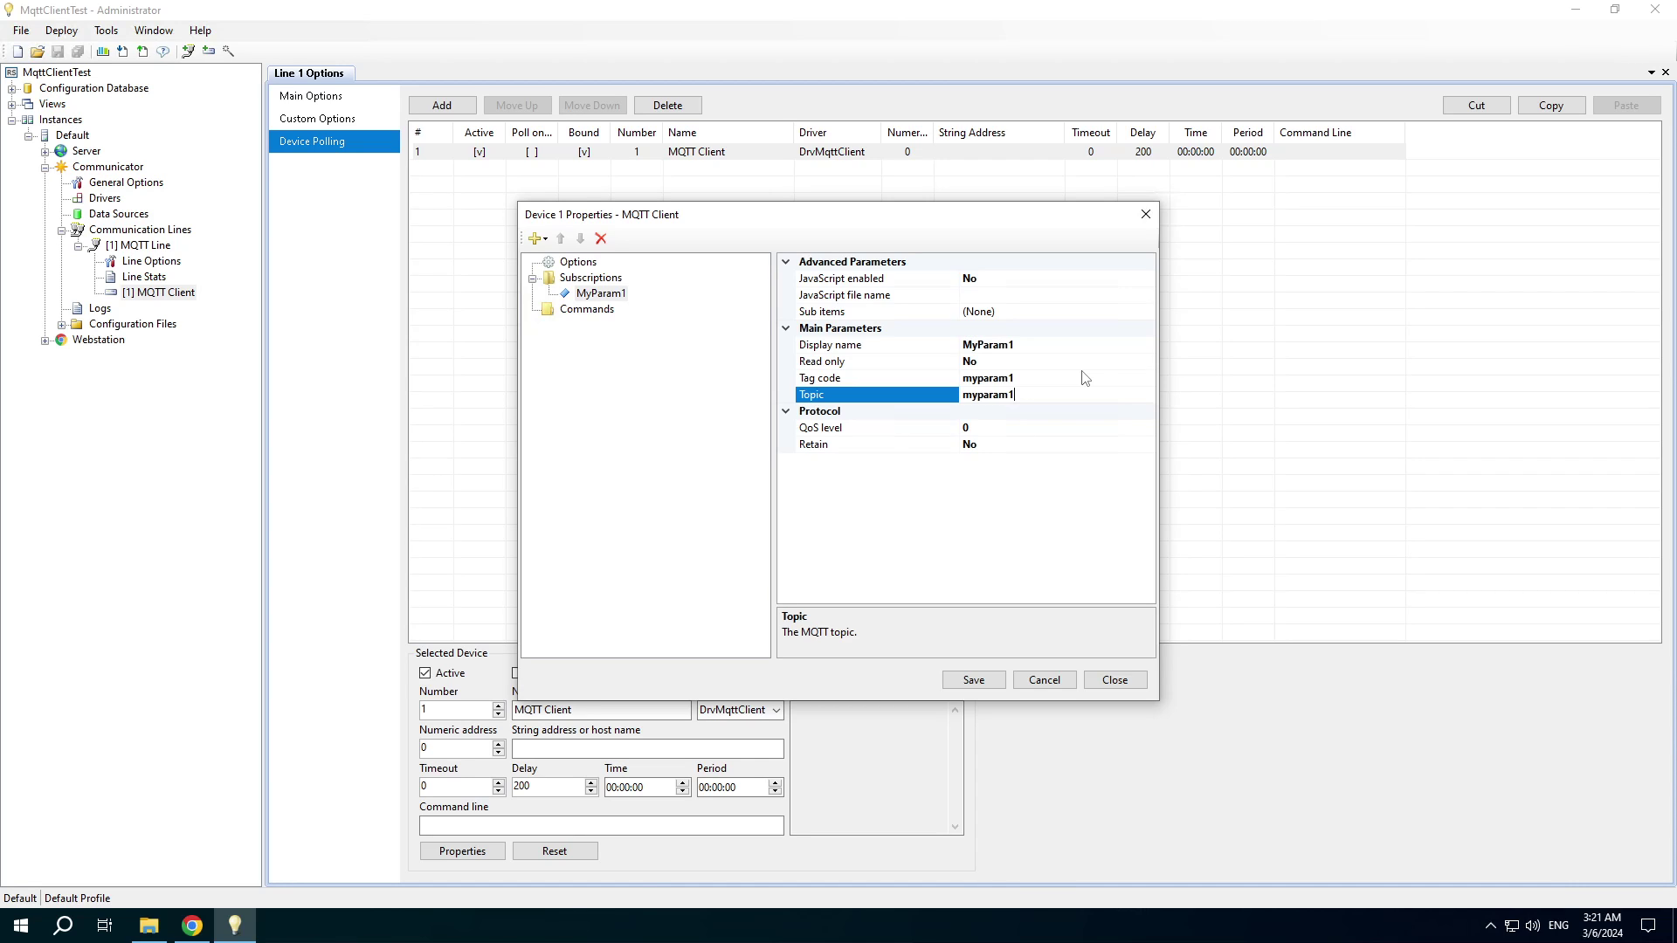
Add a second subscription MyParam2 with tag code and topic myparam2.
{"action": "left_click", "coordinate": [541, 241]}
{"action": "left_click", "coordinate": [581, 257]}
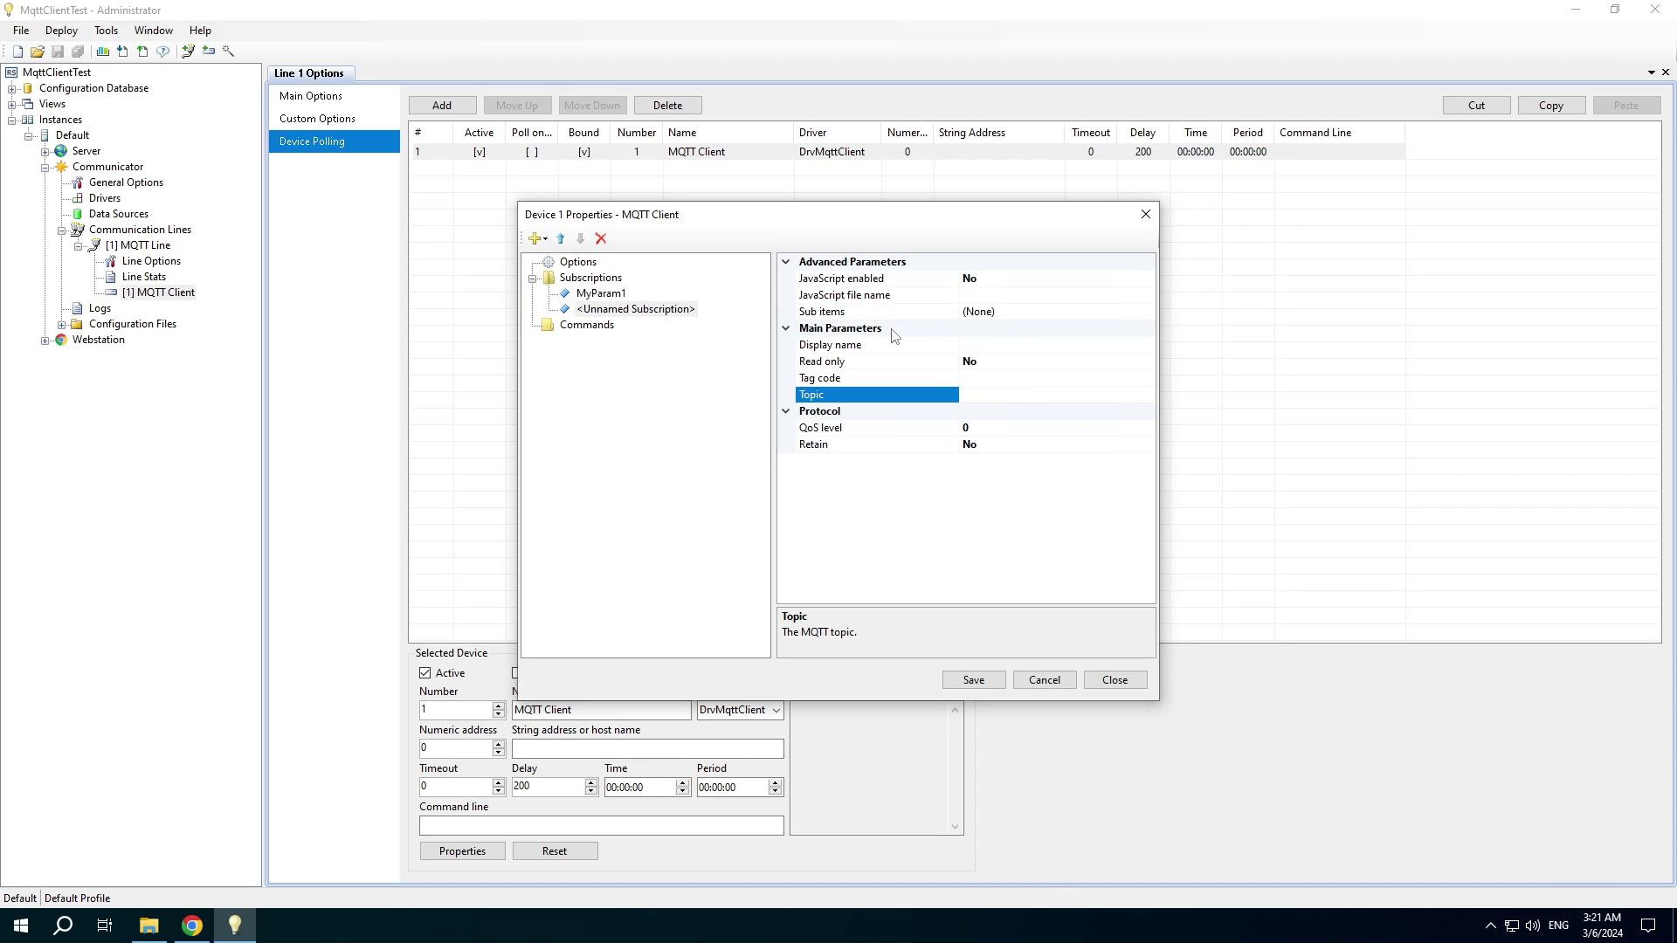
{"action": "left_click", "coordinate": [1006, 344]}
{"action": "type", "text": "MyParam2"}
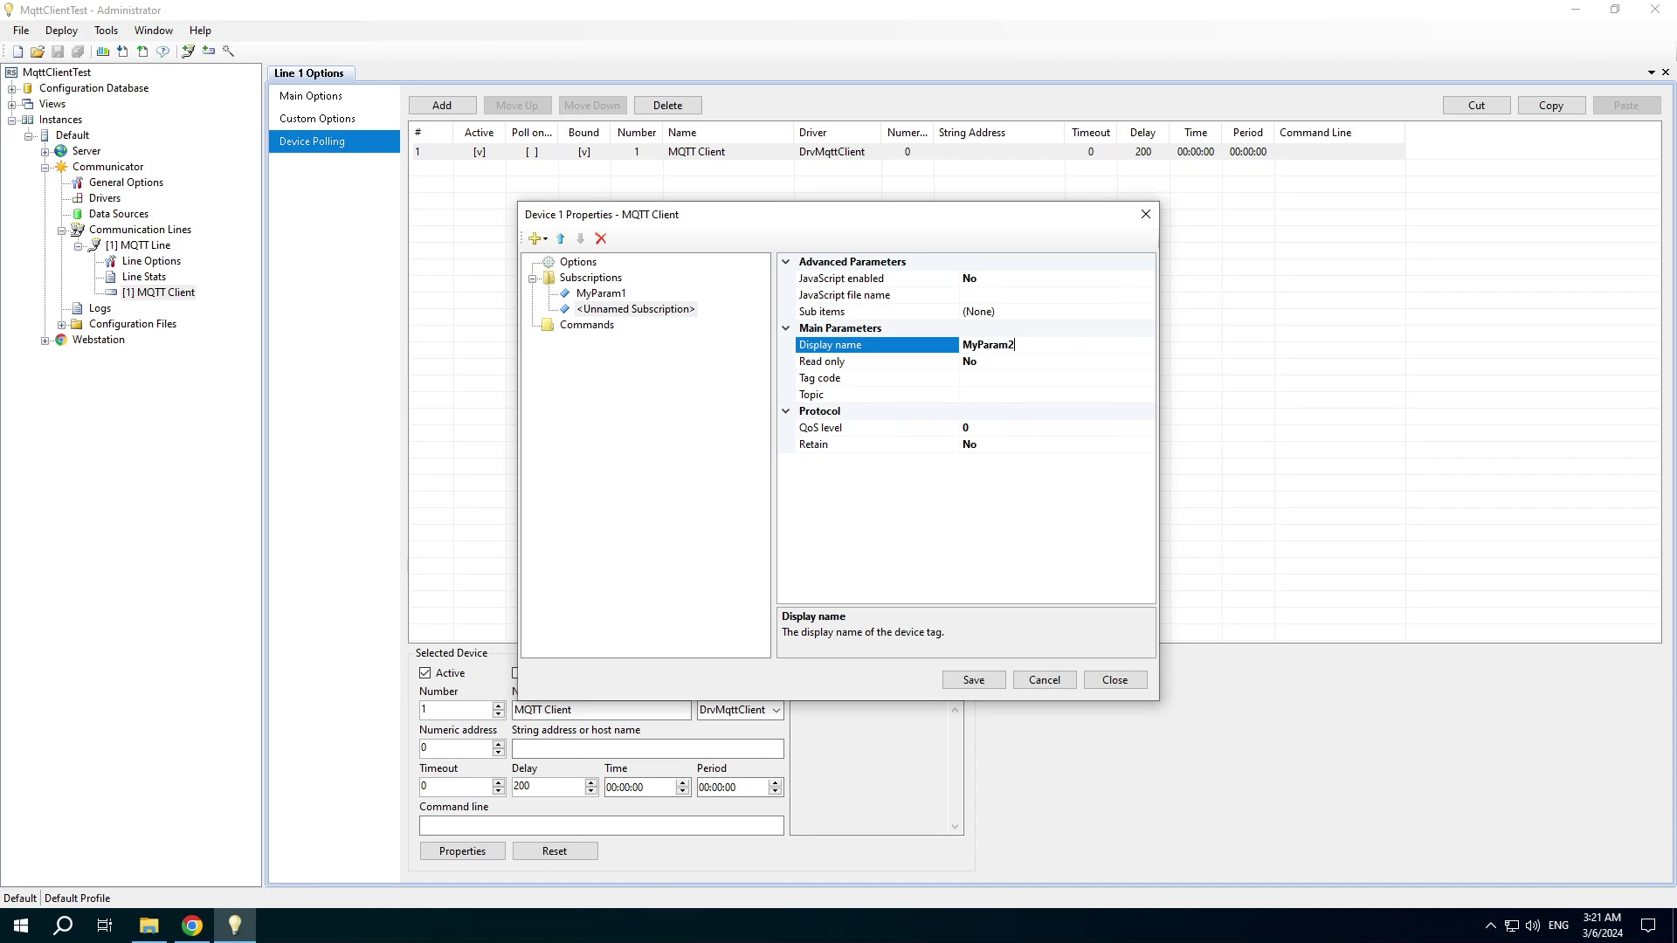
{"action": "key", "text": "Return"}
{"action": "left_click", "coordinate": [988, 379]}
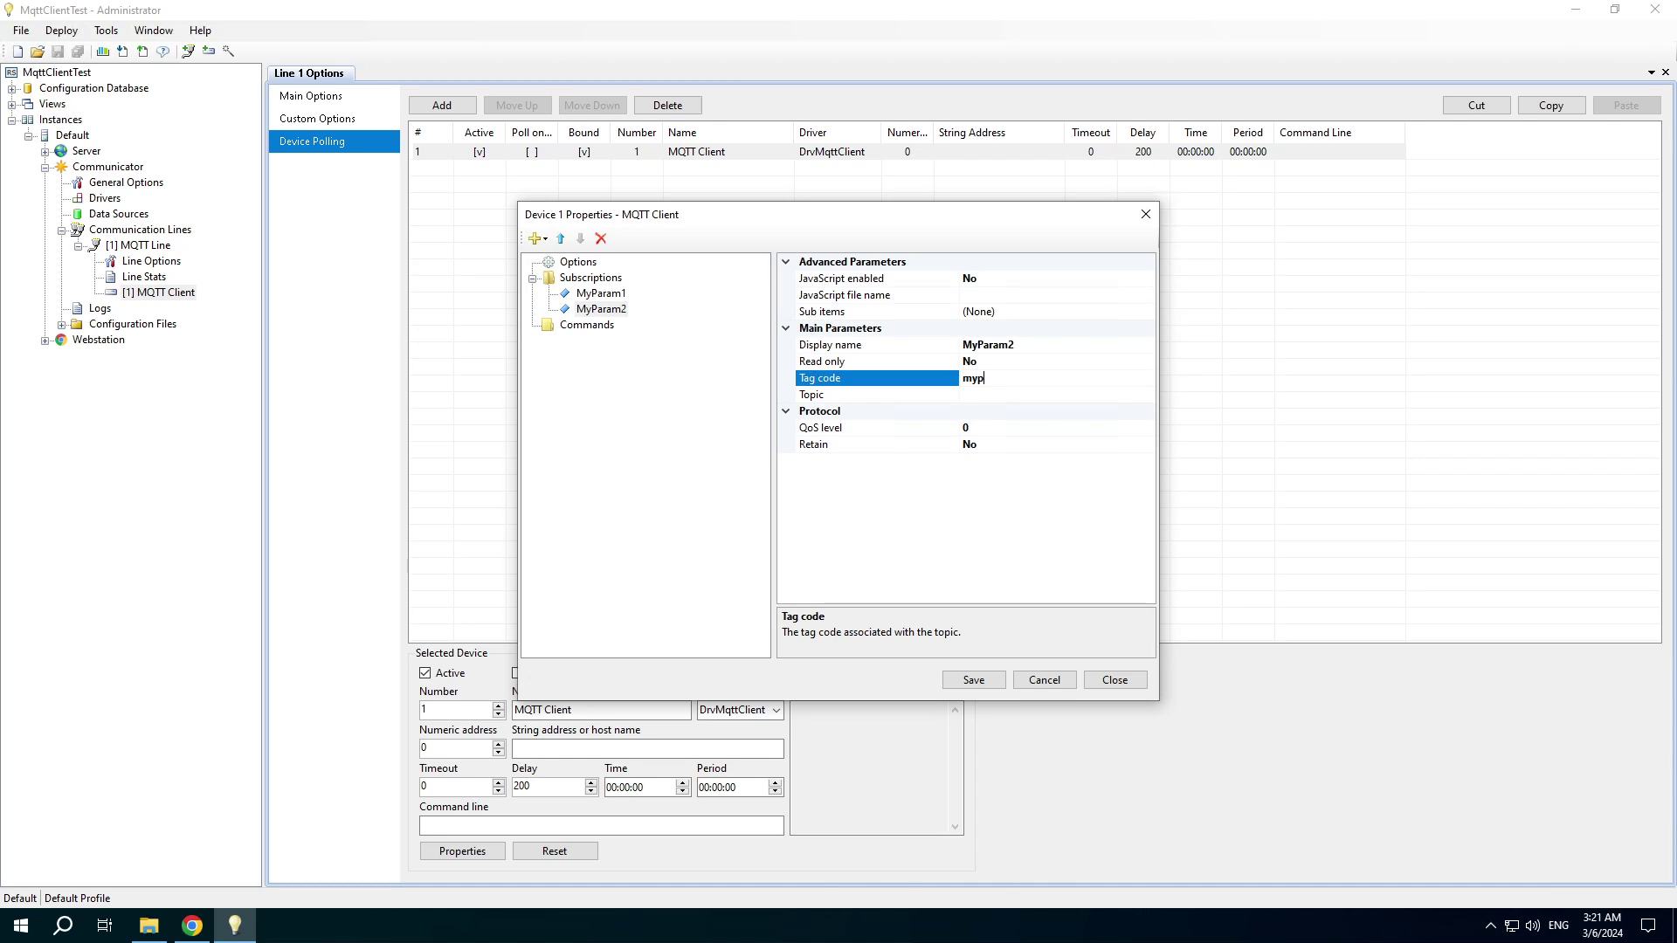
{"action": "type", "text": "myparam2"}
{"action": "key", "text": "ctrl+a"}
{"action": "key", "text": "ctrl+c"}
{"action": "key", "text": "Down"}
{"action": "key", "text": "ctrl+v"}
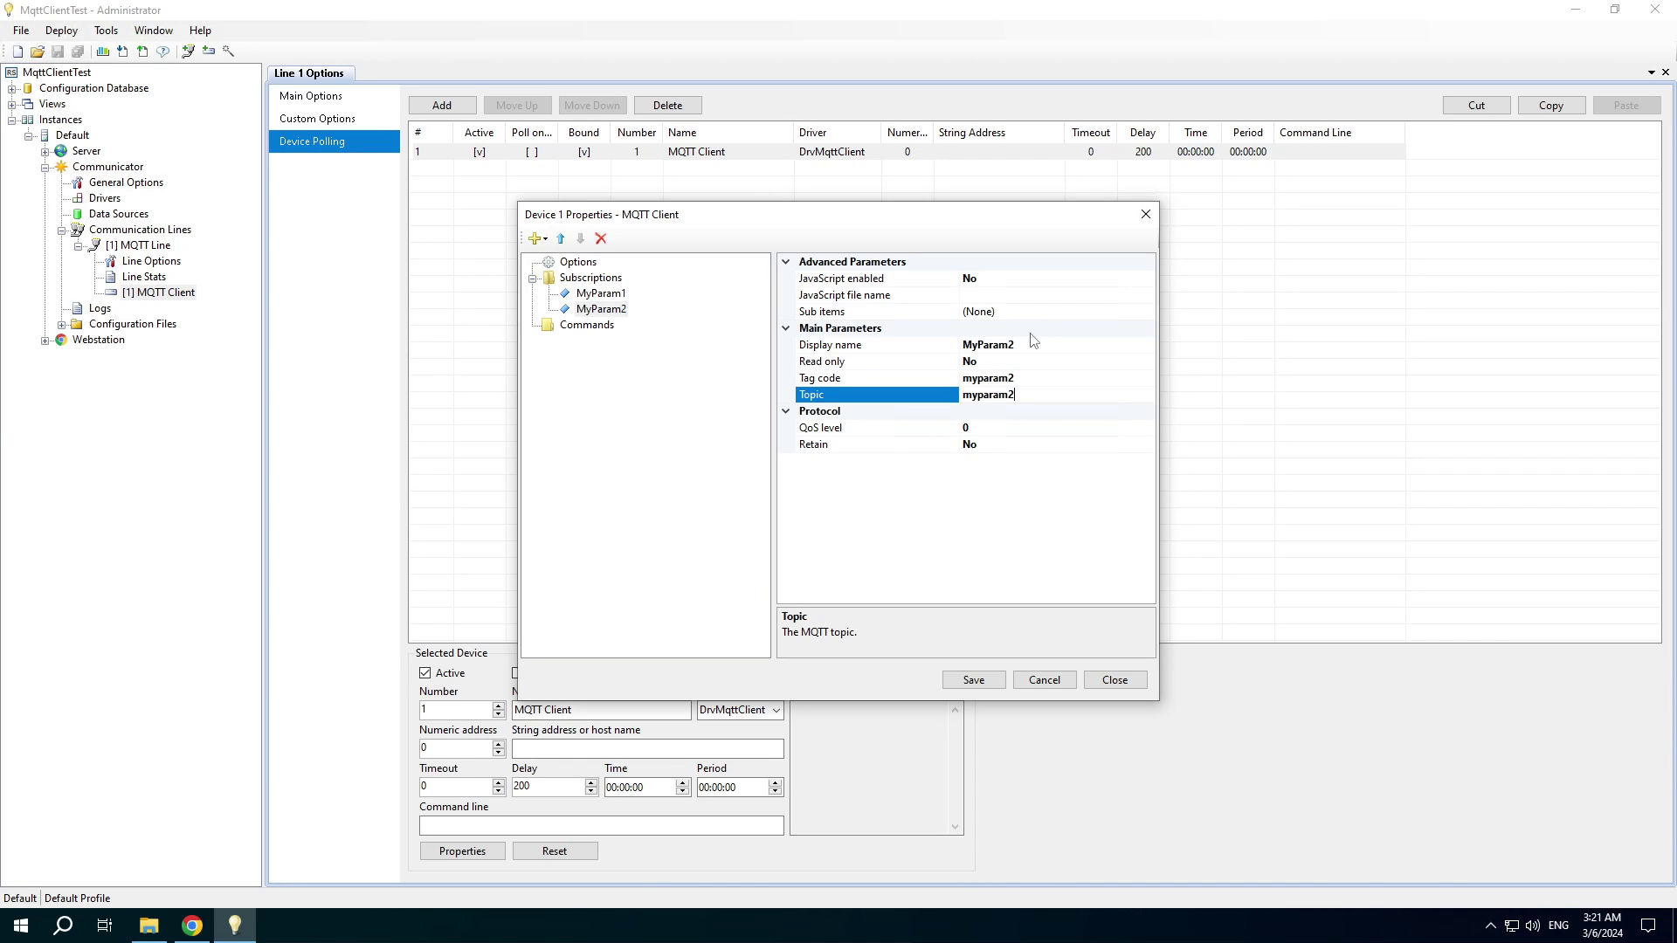
Enable JavaScript for MyParam2 and set its script file name to MyParam2.js.
{"action": "key", "text": "Up"}
{"action": "key", "text": "Up"}
{"action": "key", "text": "Up"}
{"action": "key", "text": "ctrl+a"}
{"action": "key", "text": "ctrl+c"}
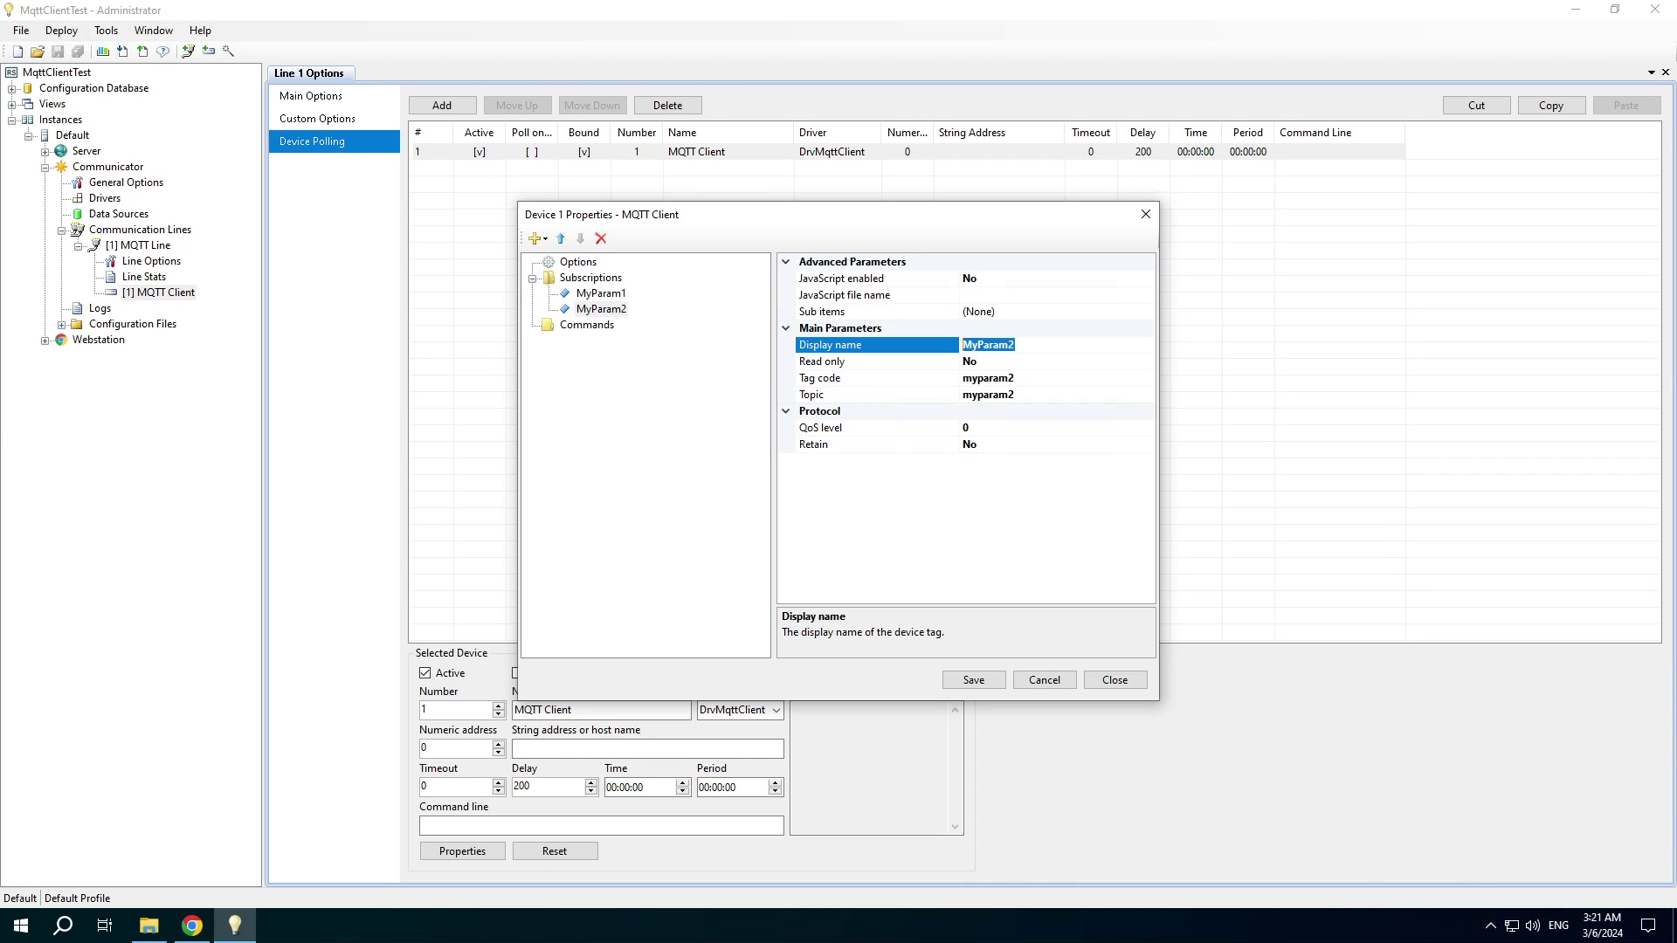
{"action": "key", "text": "Up"}
{"action": "key", "text": "Up"}
{"action": "key", "text": "Up"}
{"action": "key", "text": "Up"}
{"action": "key", "text": "y"}
{"action": "key", "text": "Down"}
{"action": "key", "text": "ctrl+v"}
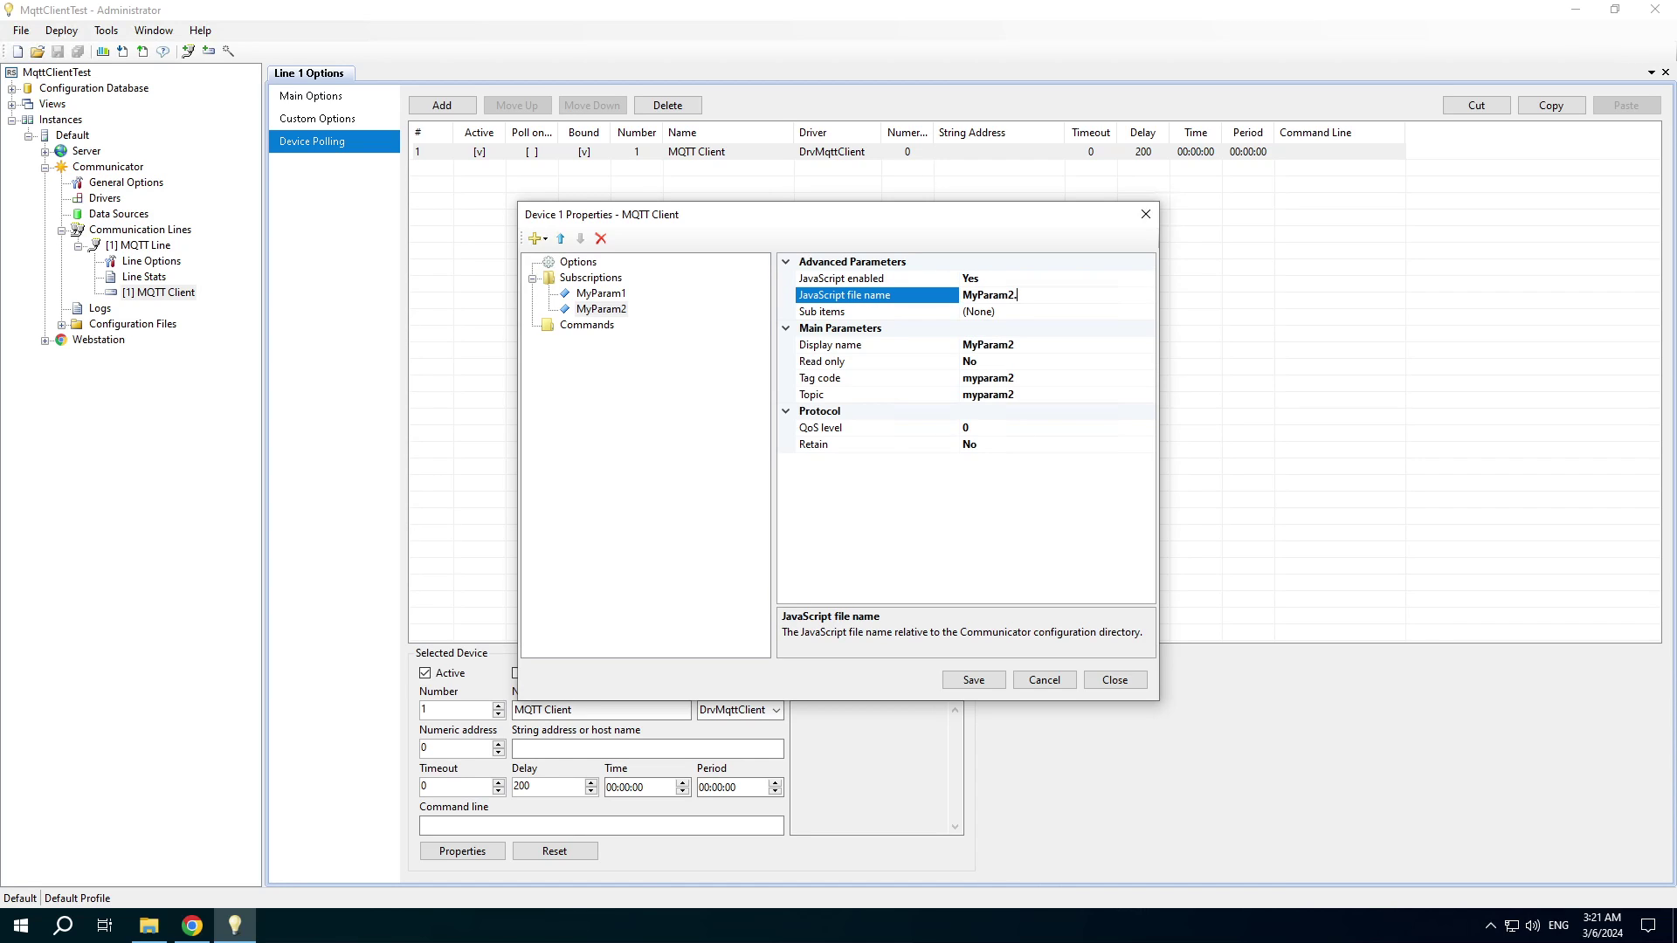
Give MyParam2 the sub items Item1 and Item2 and save the subscription.
{"action": "left_click", "coordinate": [1053, 311]}
{"action": "left_click", "coordinate": [1147, 312]}
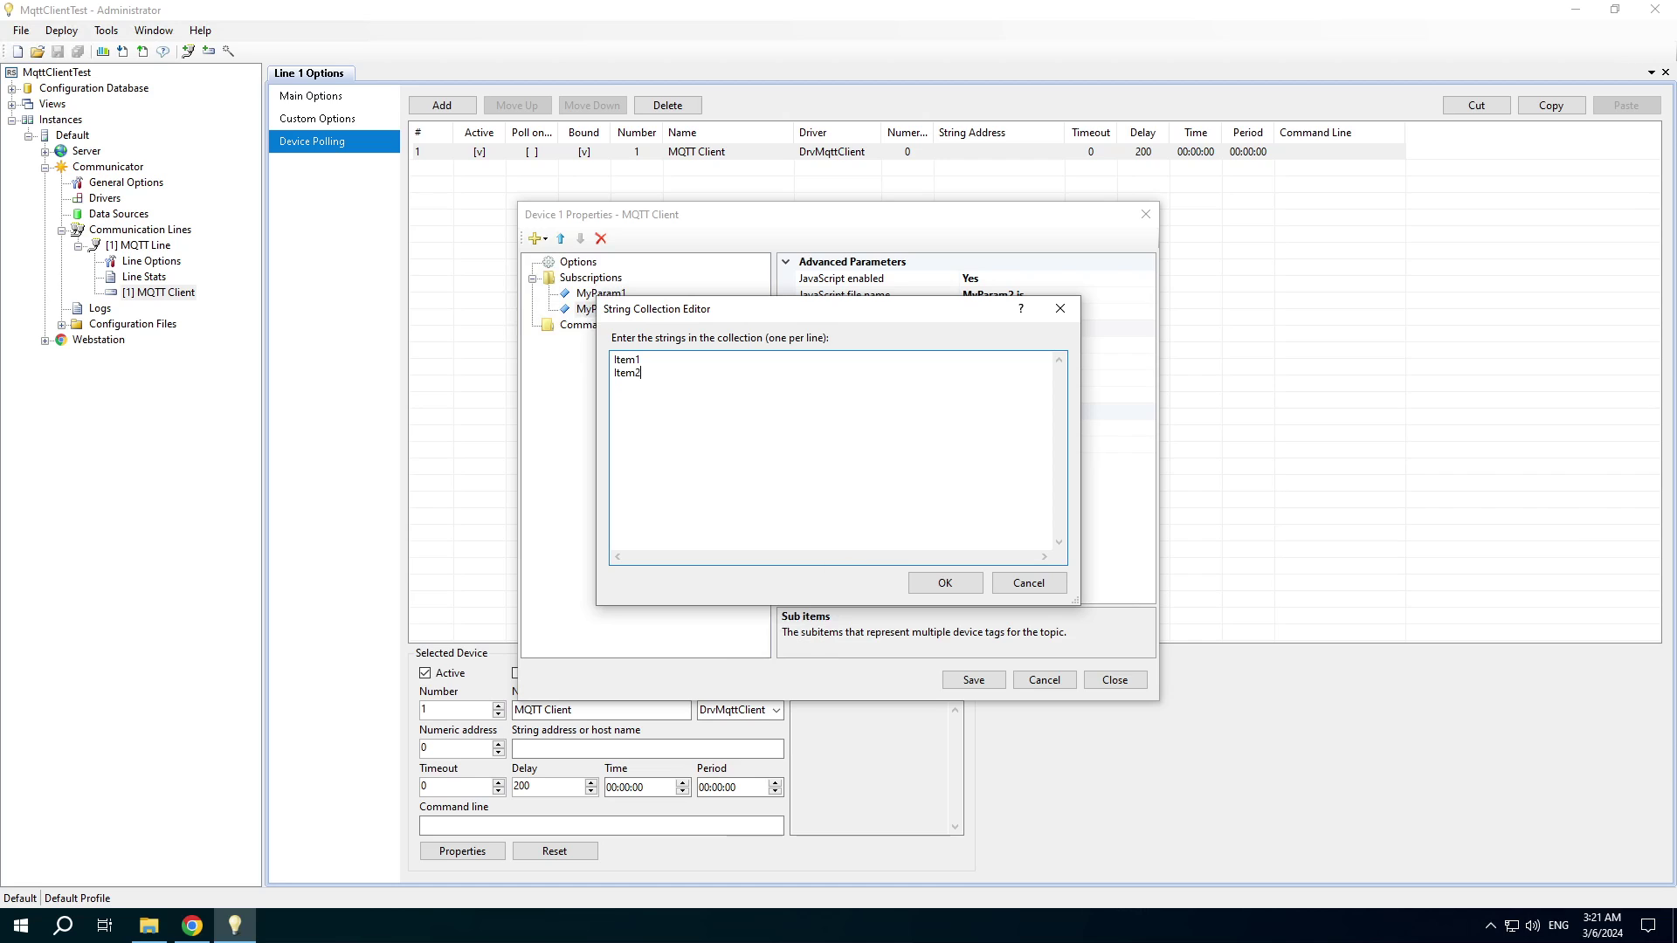
{"action": "left_click", "coordinate": [937, 584]}
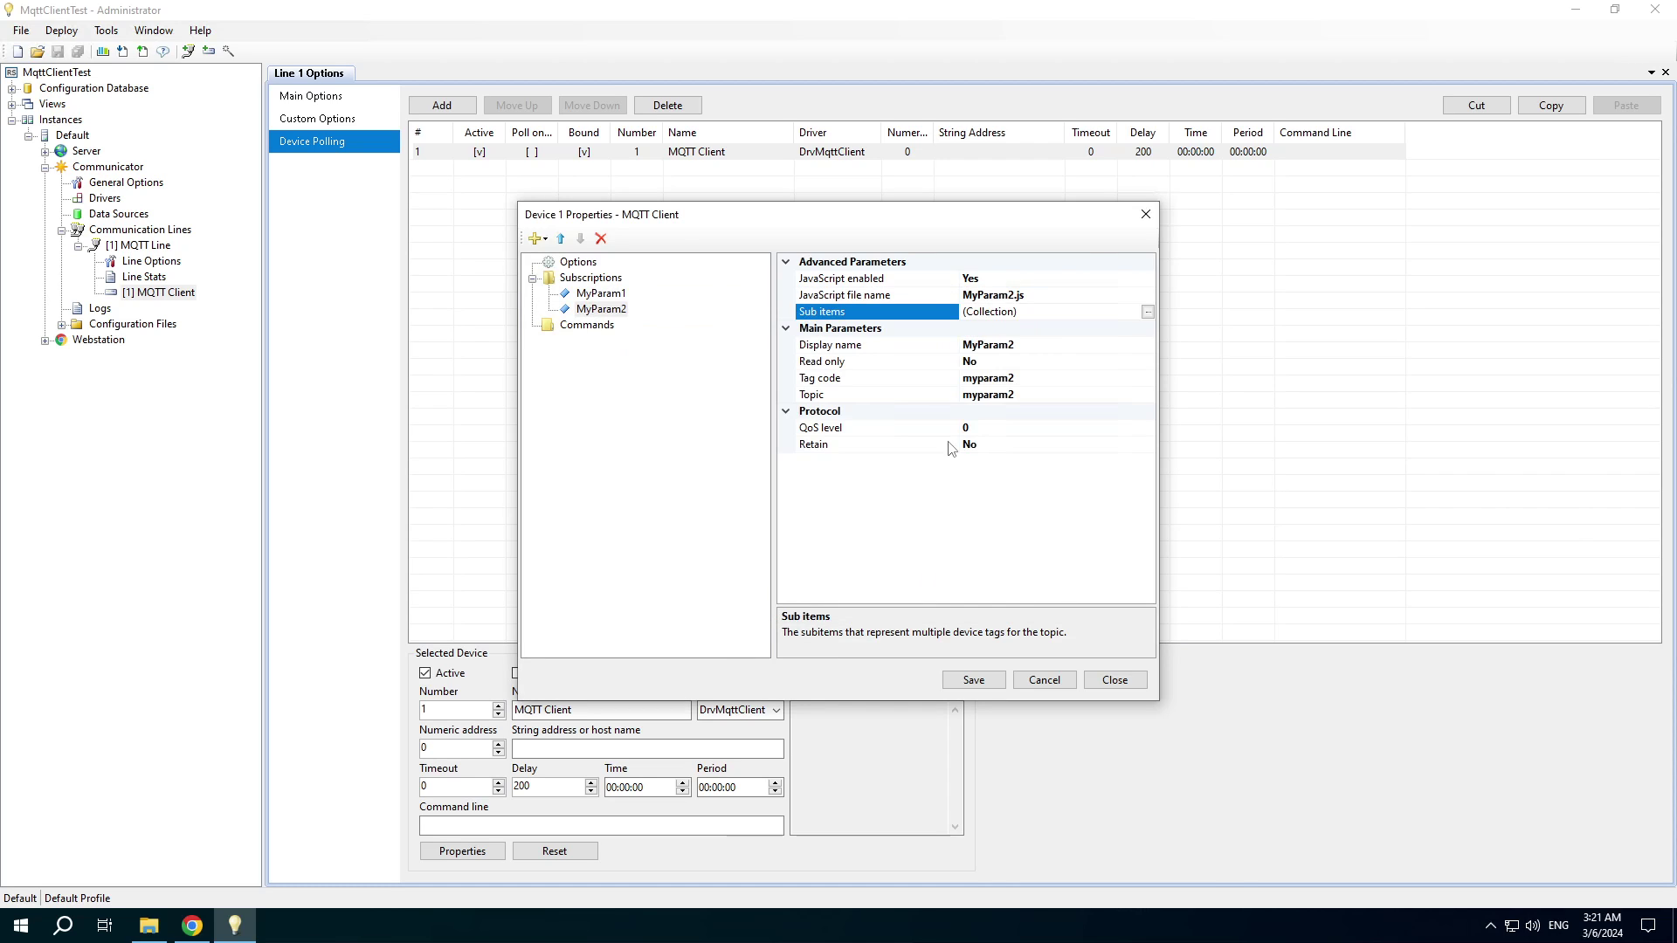
{"action": "left_click", "coordinate": [972, 681]}
{"action": "left_click_drag", "start_coordinate": [1051, 295], "coordinate": [904, 323]}
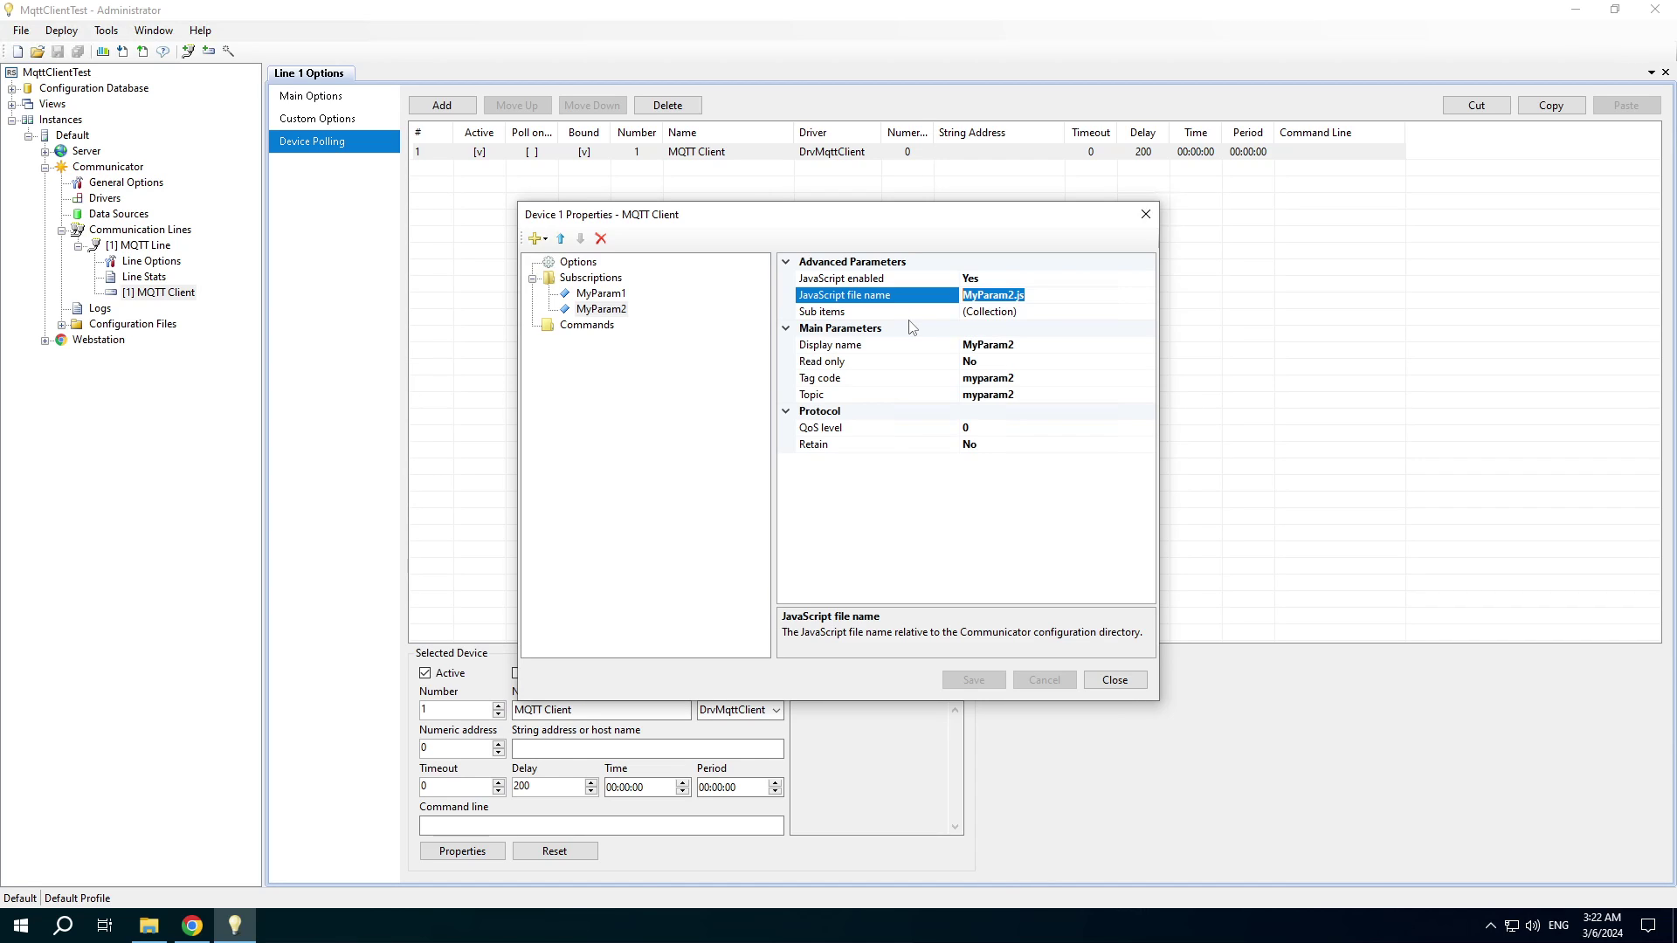
Close device properties and create a new text file MyParam2.js under Configuration Files.
{"action": "left_click", "coordinate": [1114, 680]}
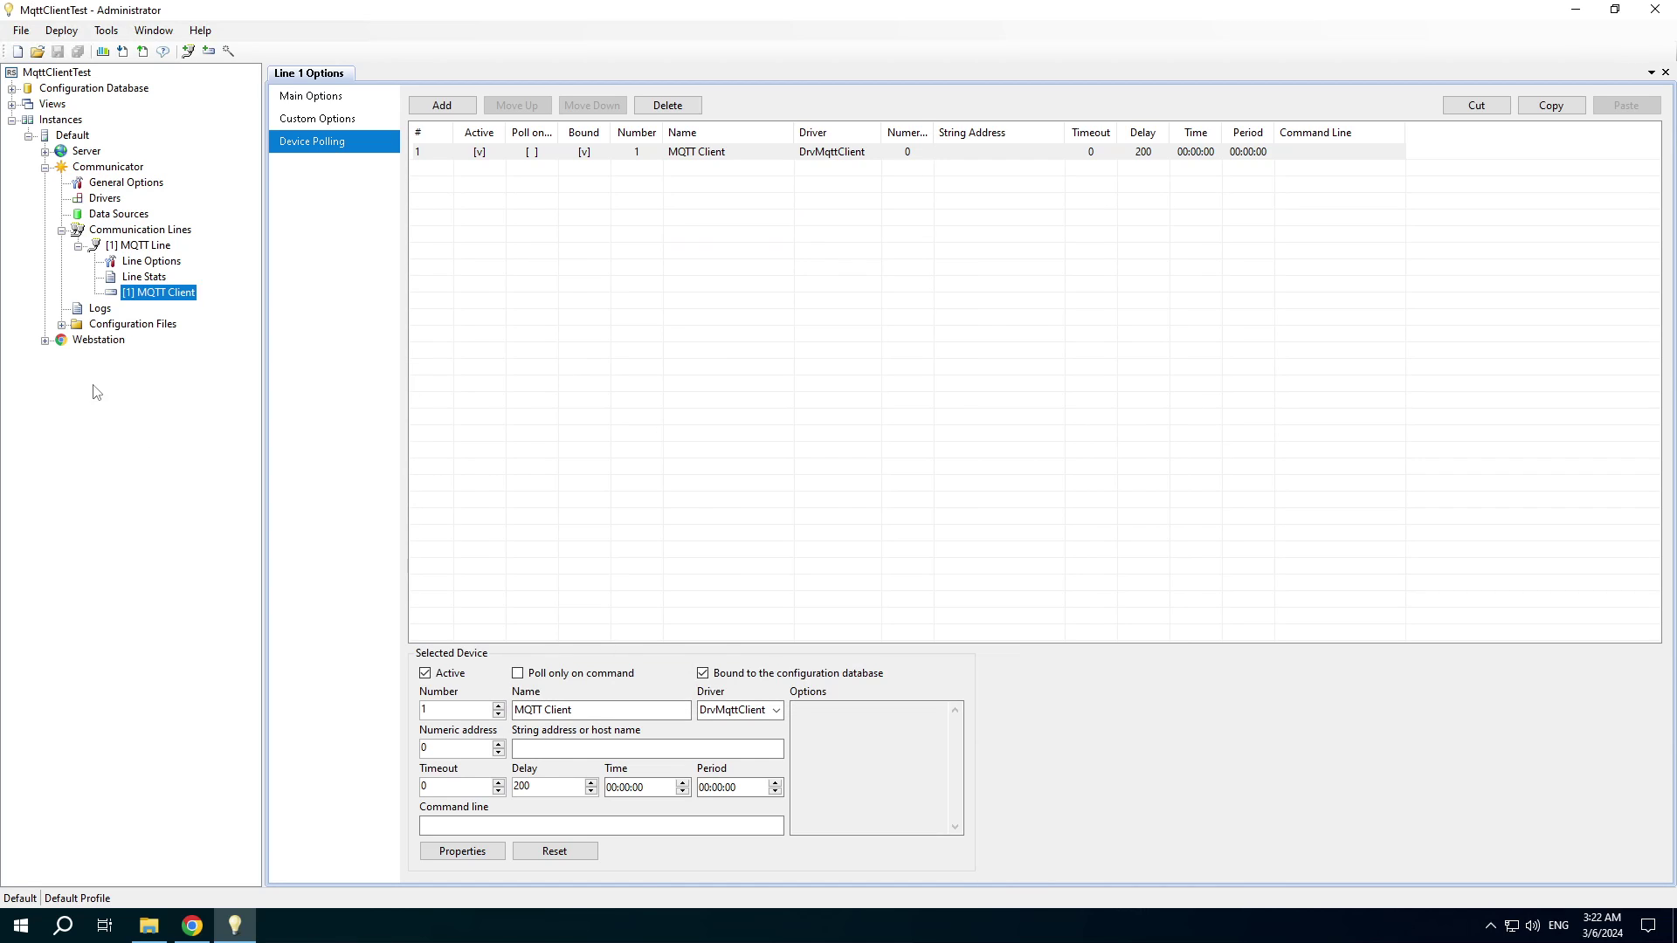
{"action": "left_click", "coordinate": [62, 325]}
{"action": "right_click", "coordinate": [98, 327]}
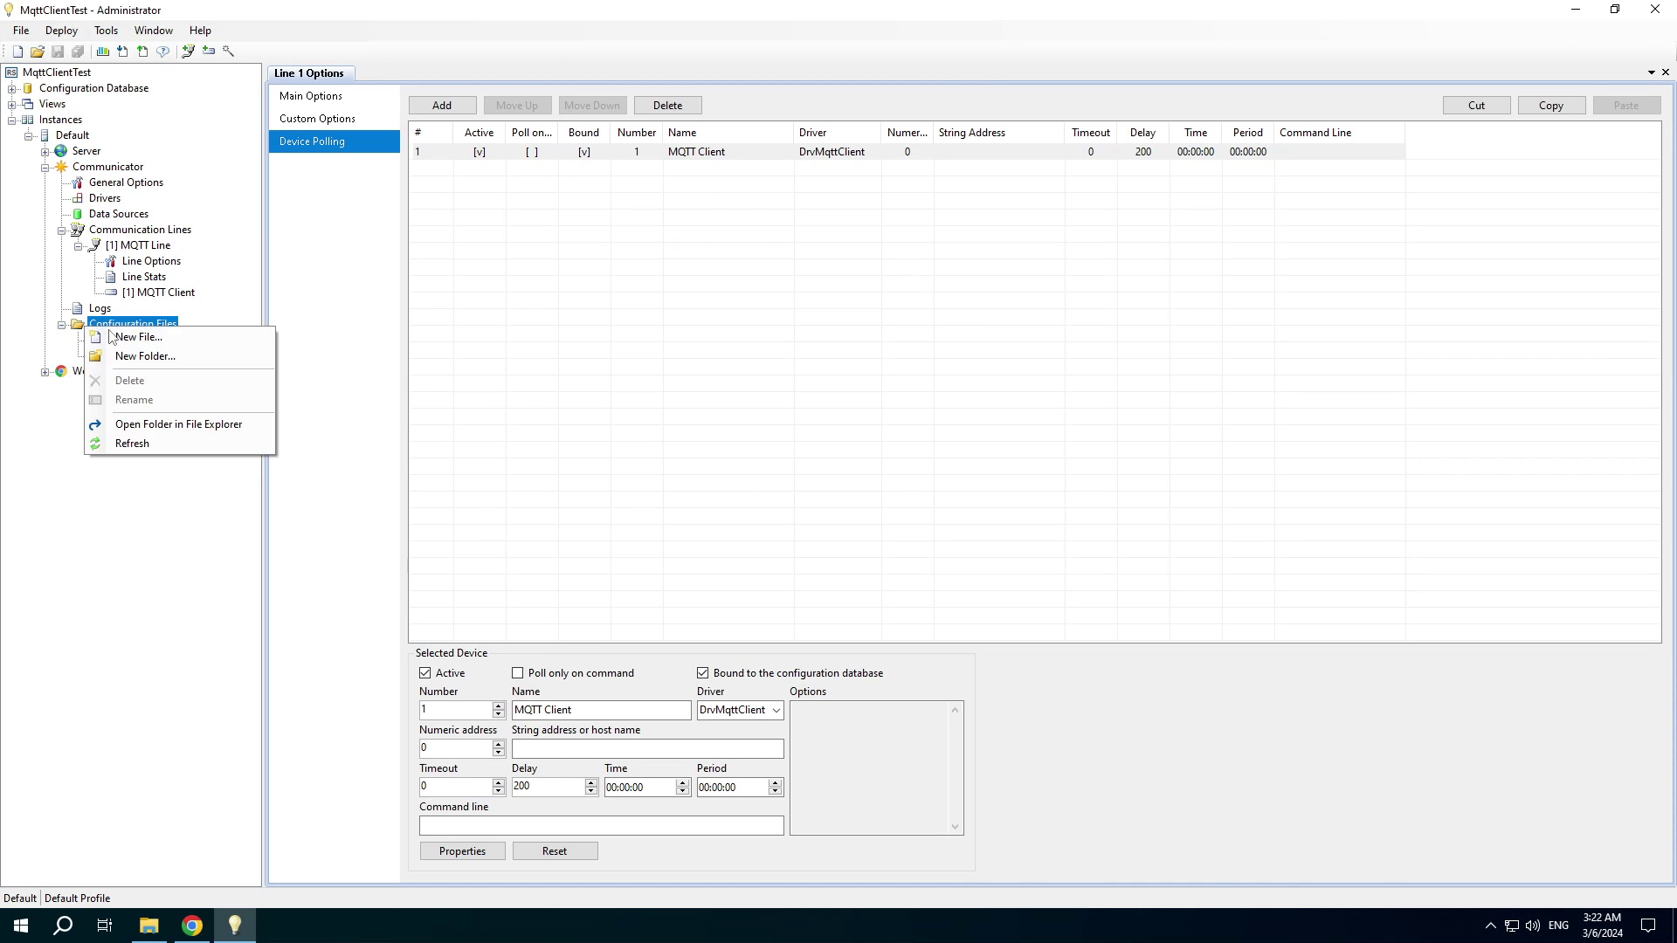
{"action": "left_click", "coordinate": [121, 337]}
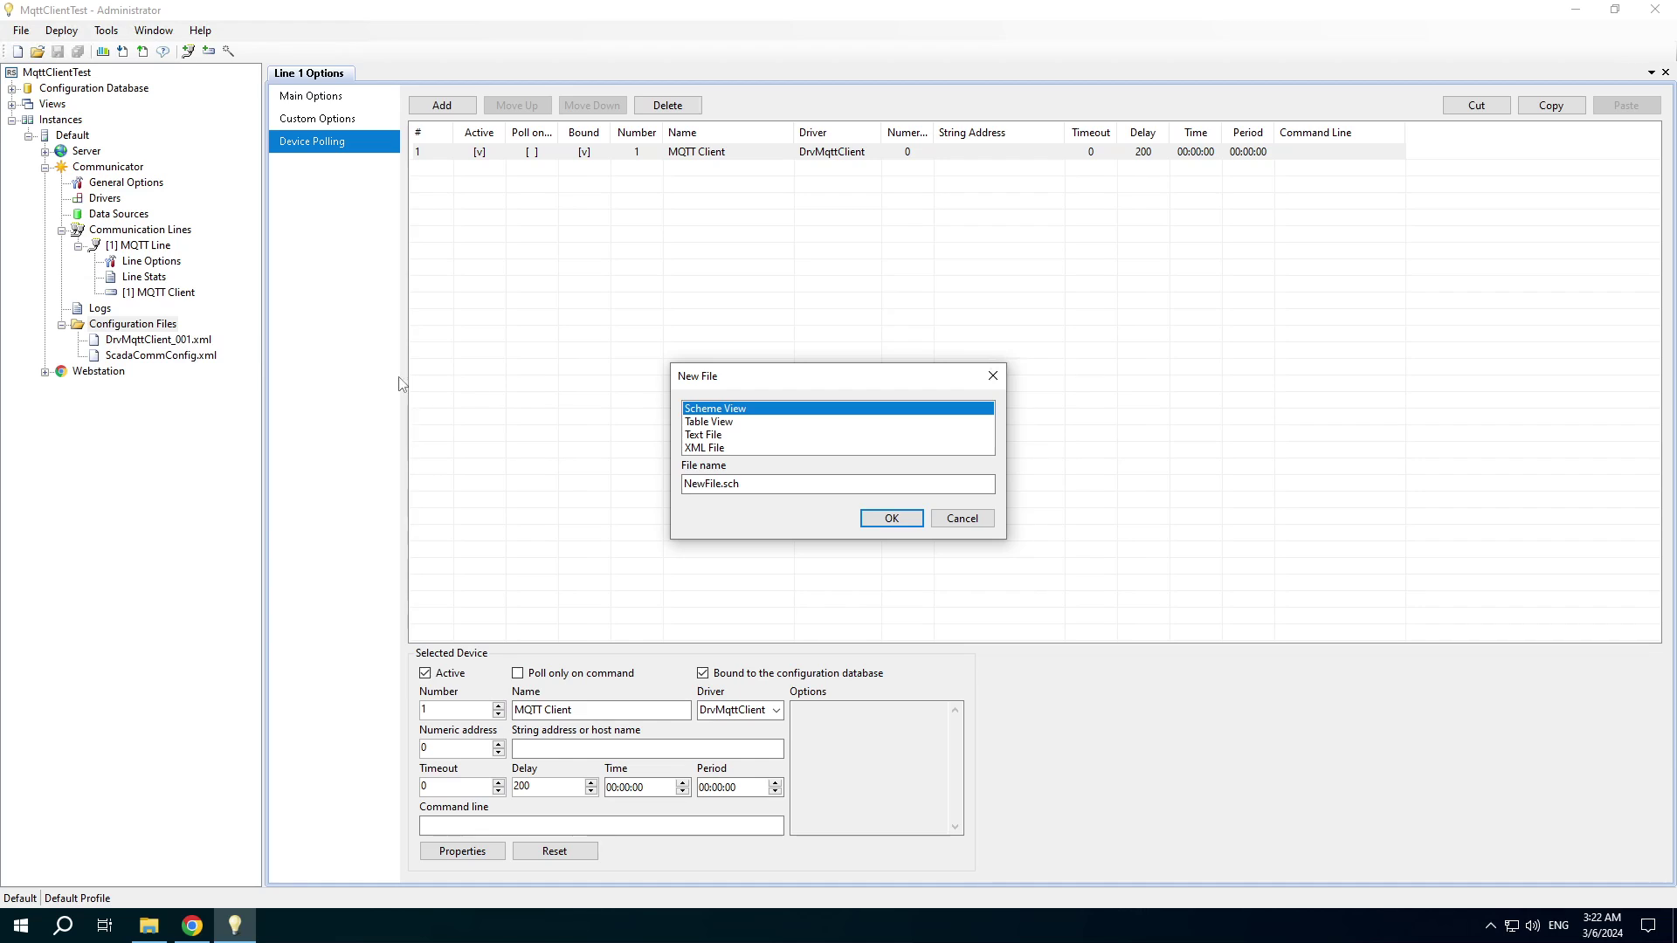
{"action": "left_click", "coordinate": [743, 435]}
{"action": "left_click", "coordinate": [804, 482]}
{"action": "key", "text": "ctrl+a"}
{"action": "type", "text": "MyParam2.js"}
{"action": "left_click", "coordinate": [914, 523]}
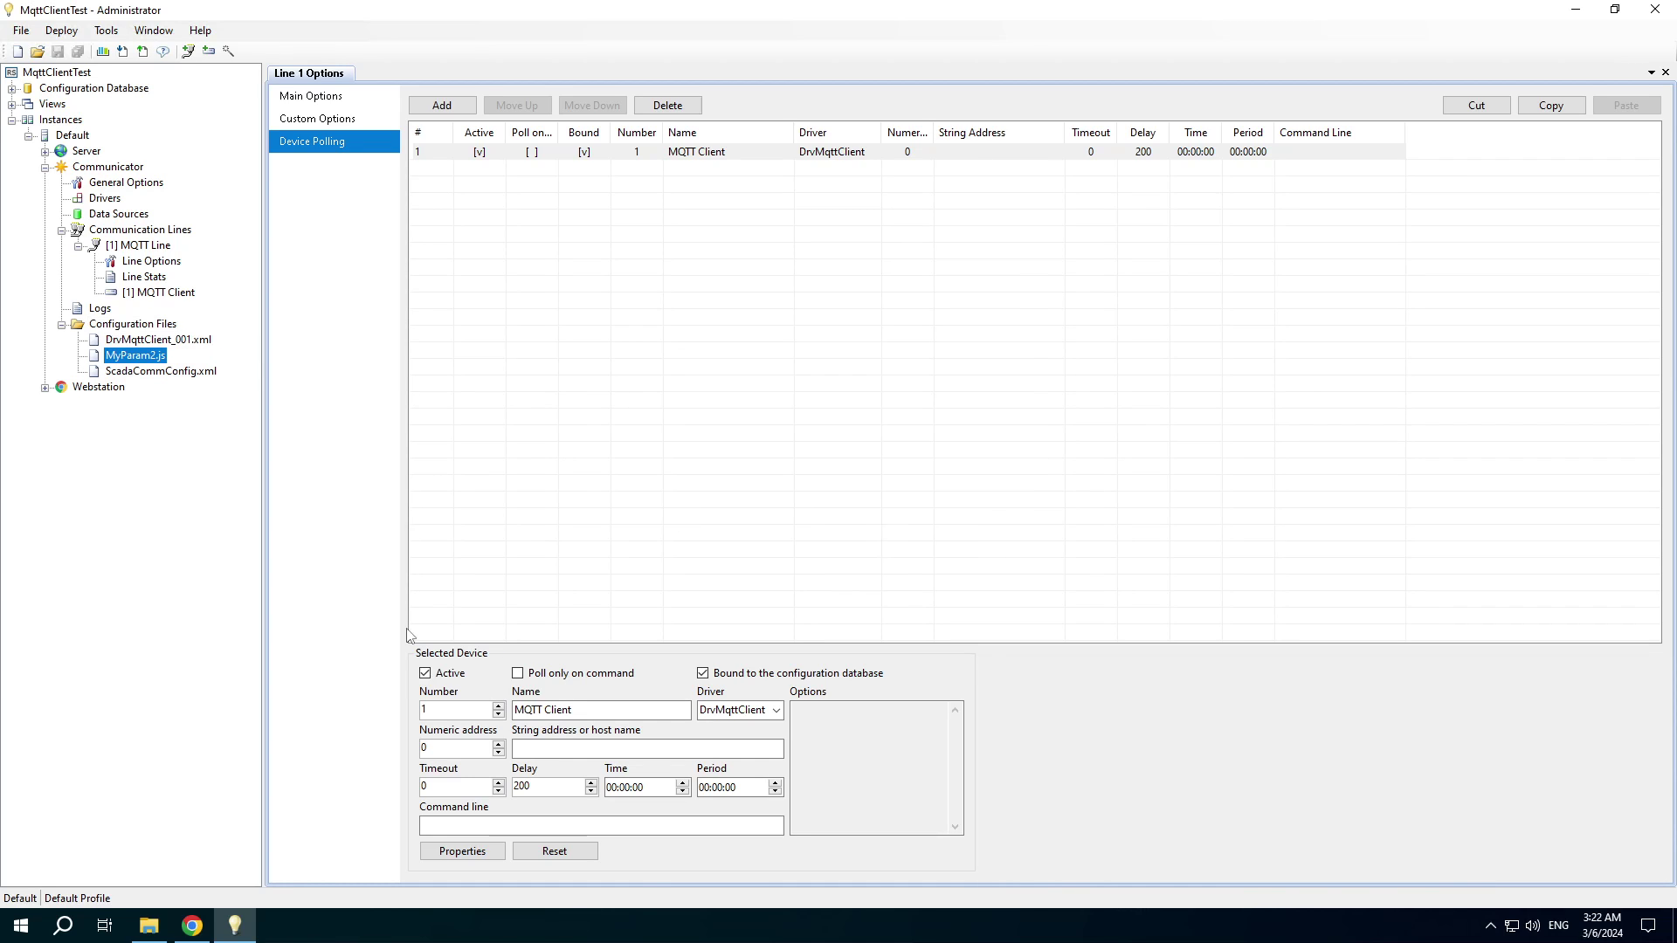
{"action": "left_click", "coordinate": [192, 926]}
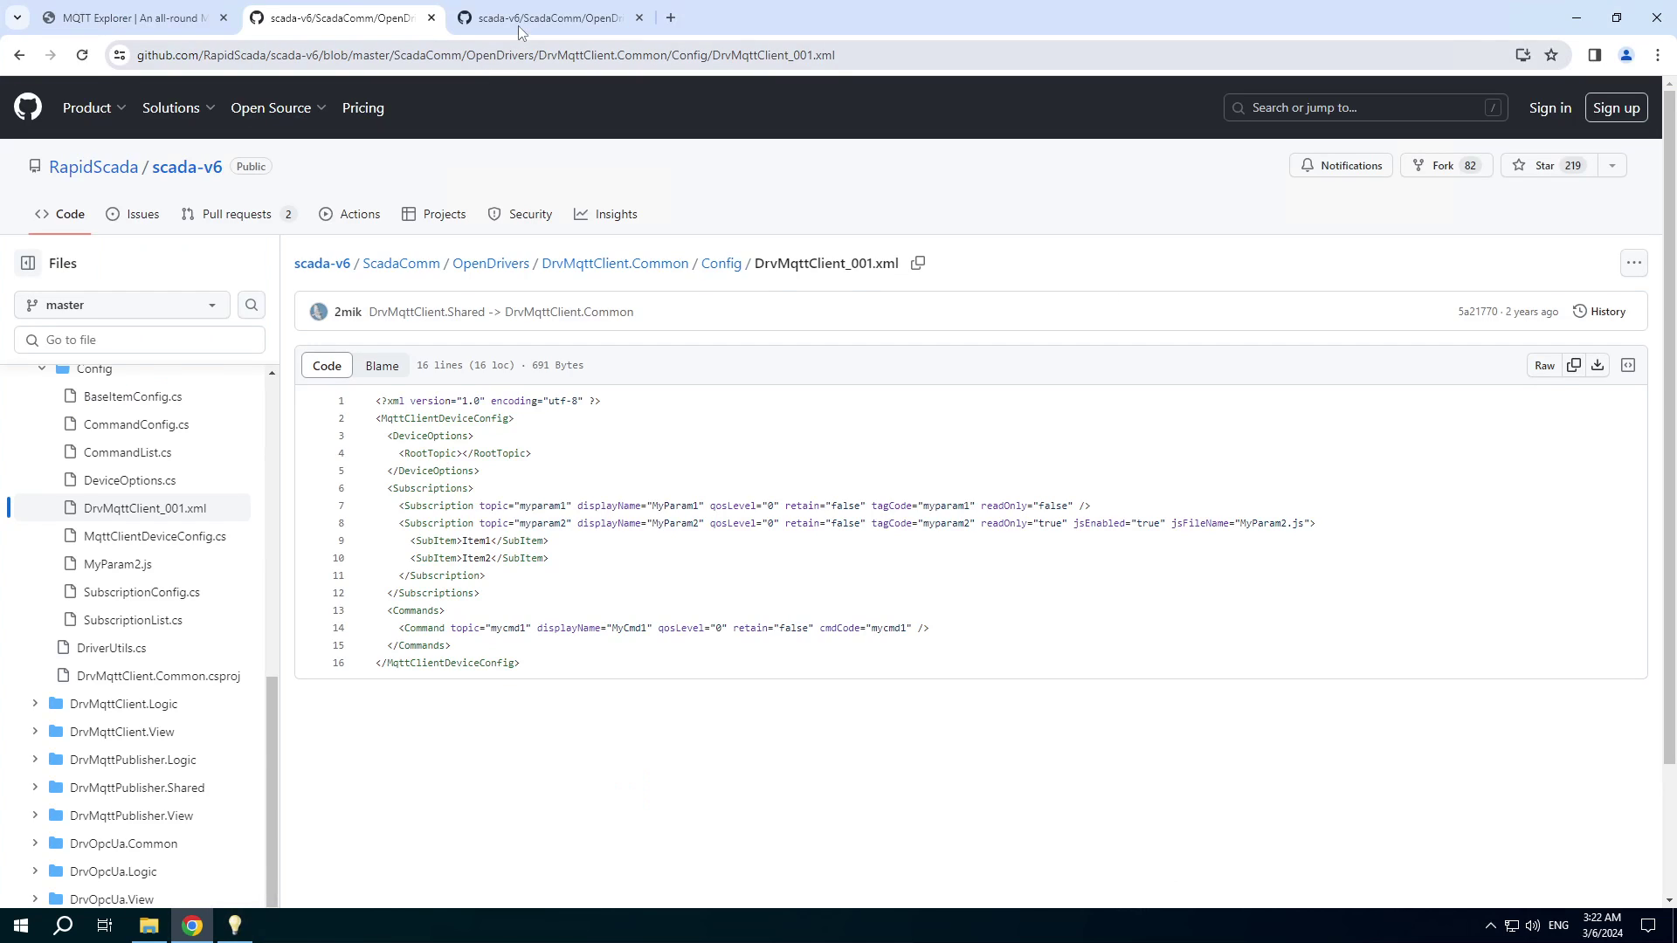
Copy all eight lines of the GitHub MyParam2.js sample script, then return to Administrator.
{"action": "key", "text": "ctrl+Tab"}
{"action": "left_click_drag", "start_coordinate": [514, 522], "coordinate": [376, 401]}
{"action": "key", "text": "ctrl+c"}
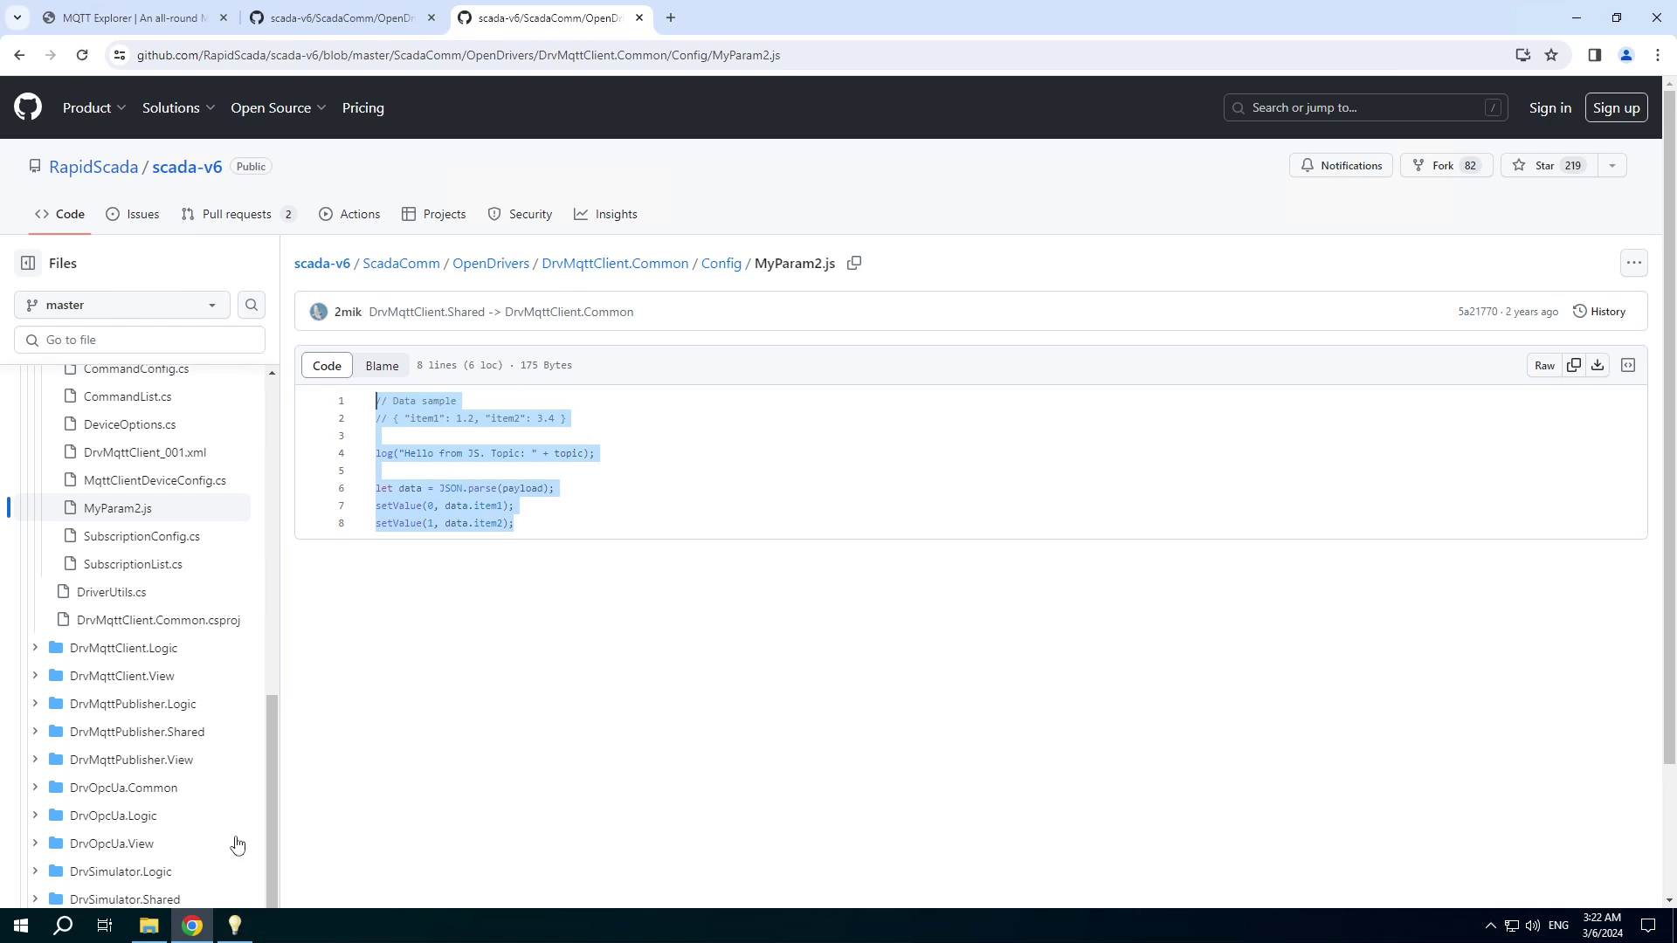
{"action": "left_click", "coordinate": [234, 926]}
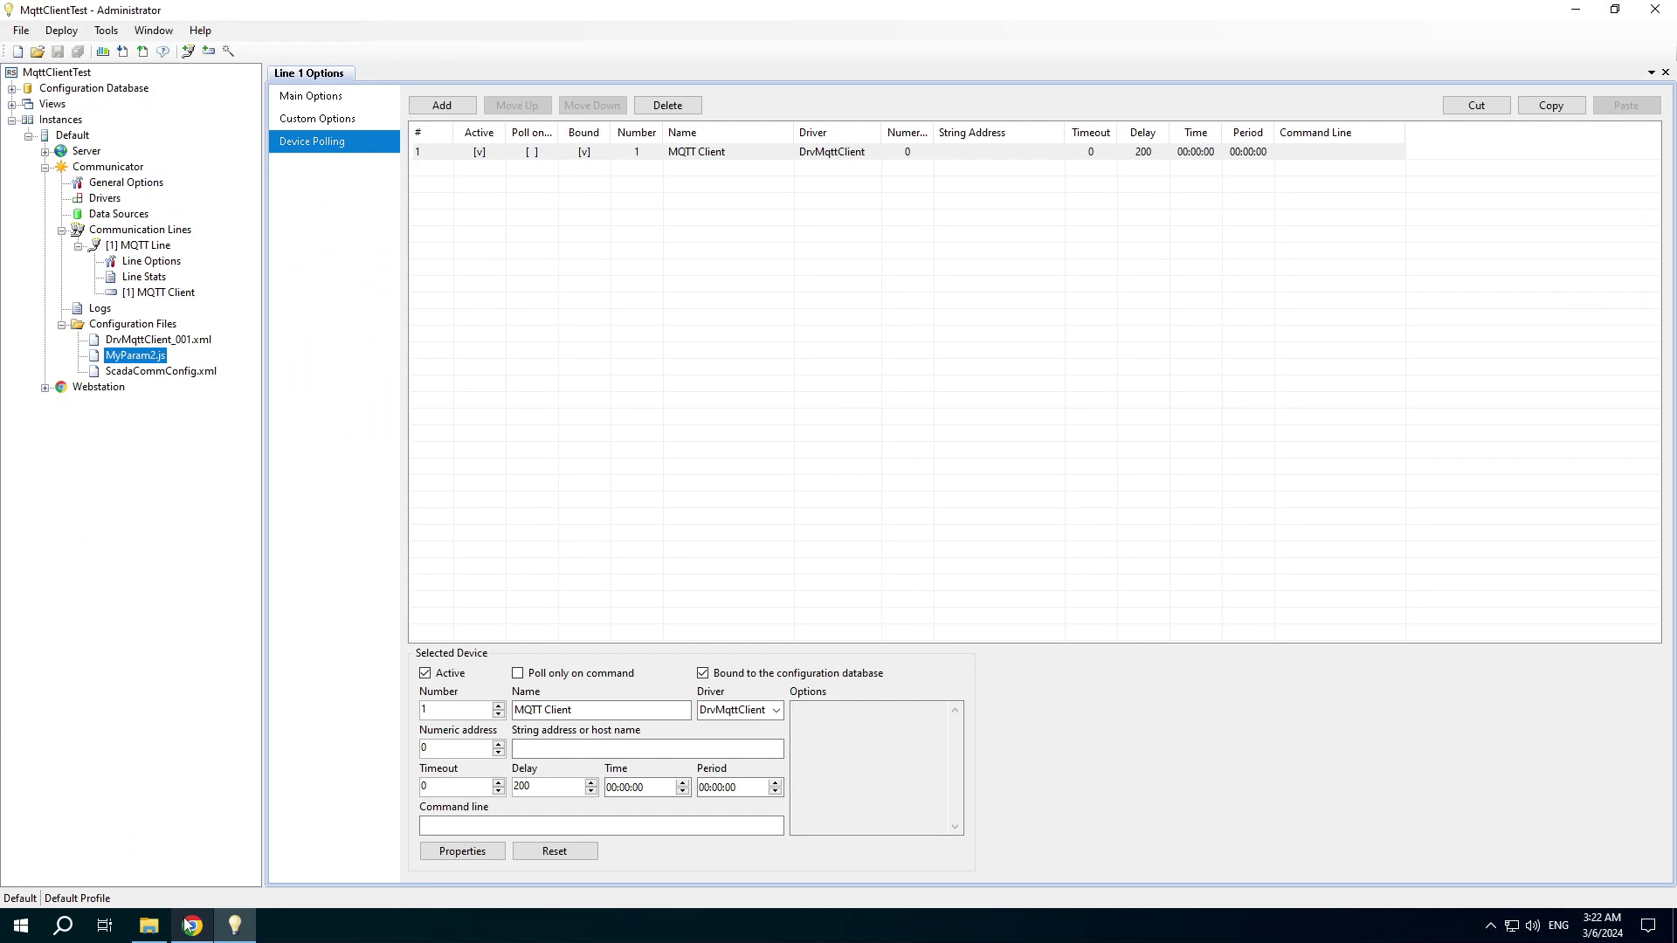
Paste the sample script into MyParam2.js and save the file.
{"action": "double_click", "coordinate": [144, 358]}
{"action": "key", "text": "ctrl+v"}
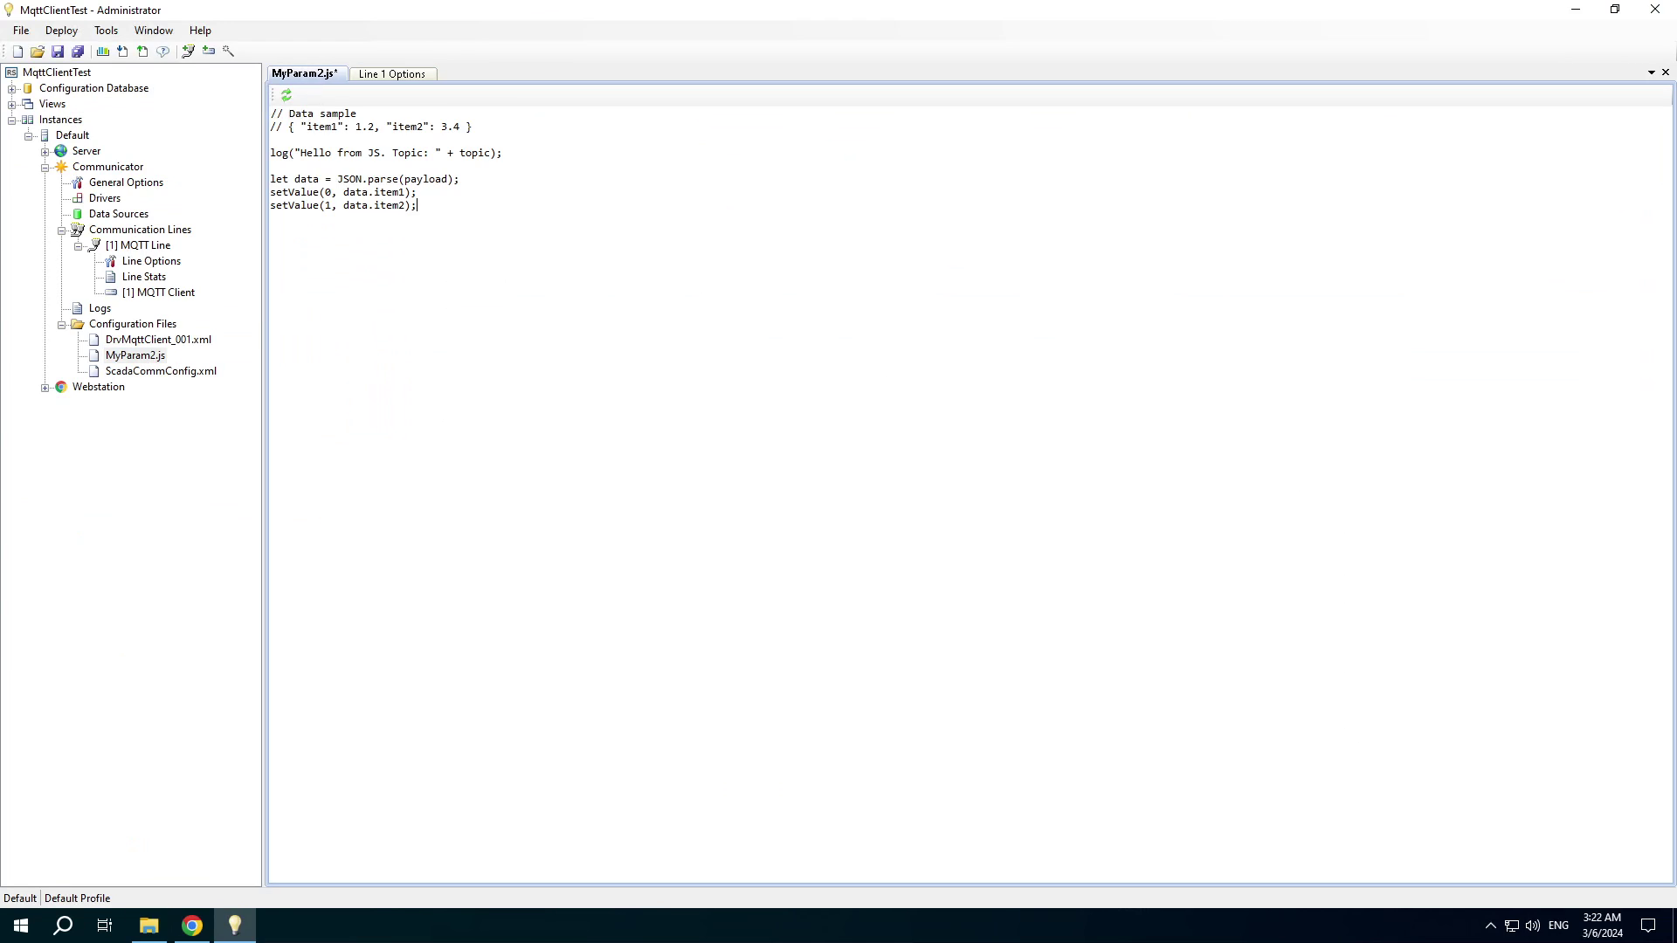
{"action": "left_click", "coordinate": [78, 51]}
Create channels 101–103 for the MQTT Client device, assigned to the Enterprise object.
{"action": "left_click", "coordinate": [228, 50]}
{"action": "left_click", "coordinate": [889, 566]}
{"action": "left_click", "coordinate": [772, 437]}
{"action": "left_click", "coordinate": [765, 463]}
{"action": "left_click", "coordinate": [867, 567]}
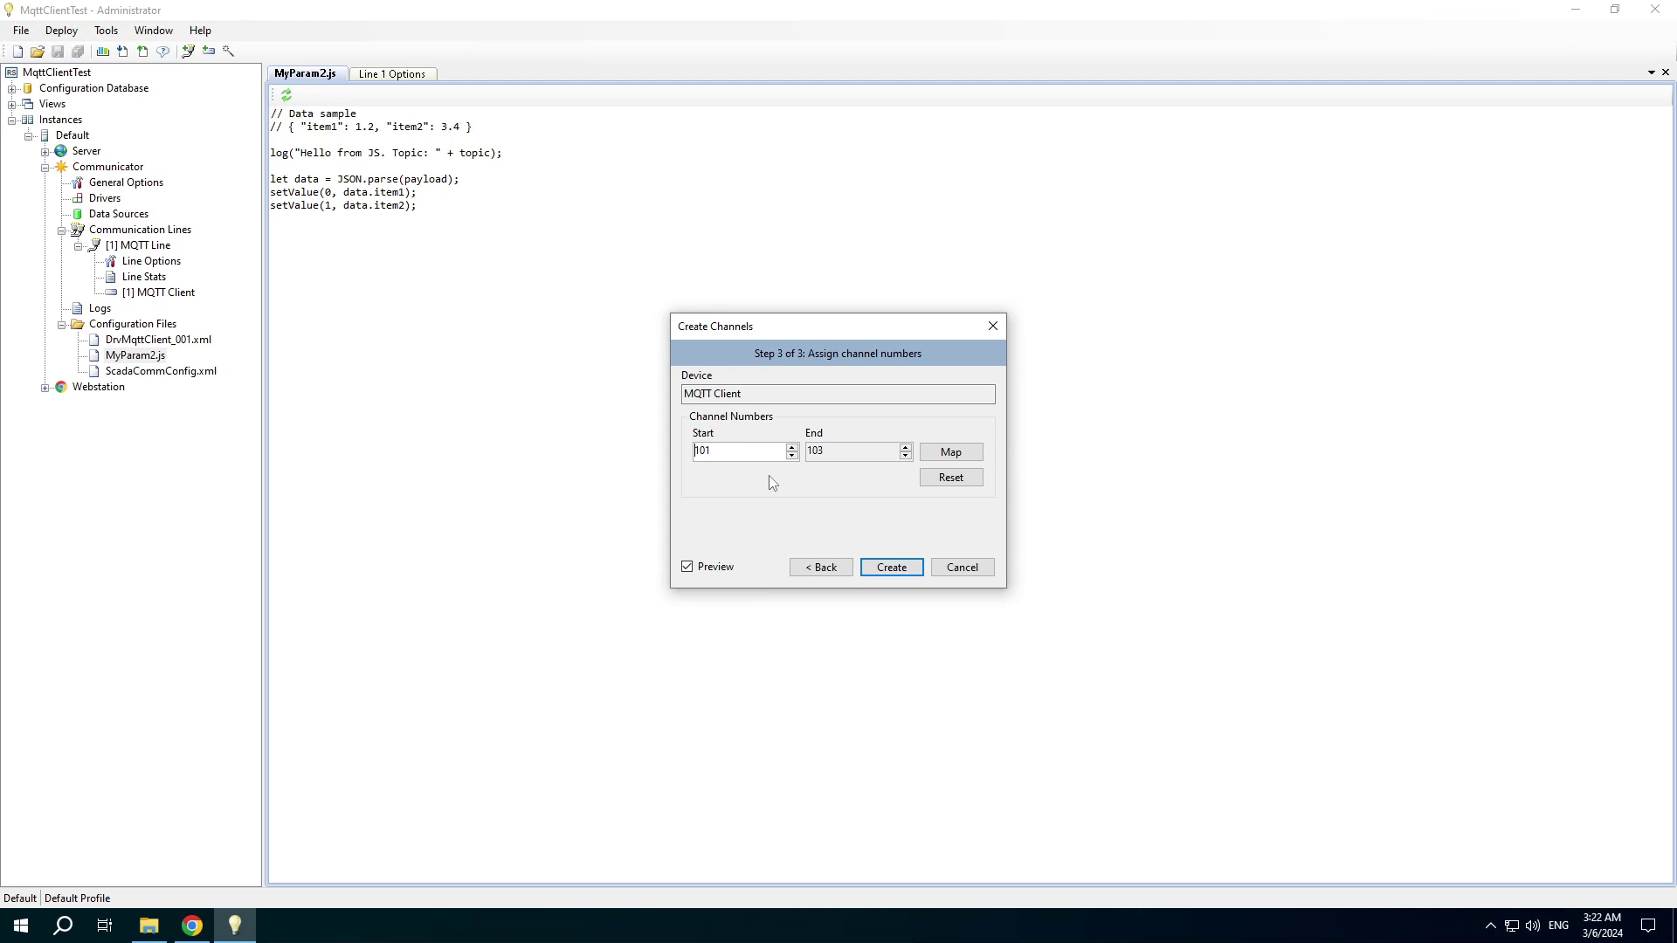
{"action": "left_click", "coordinate": [885, 567]}
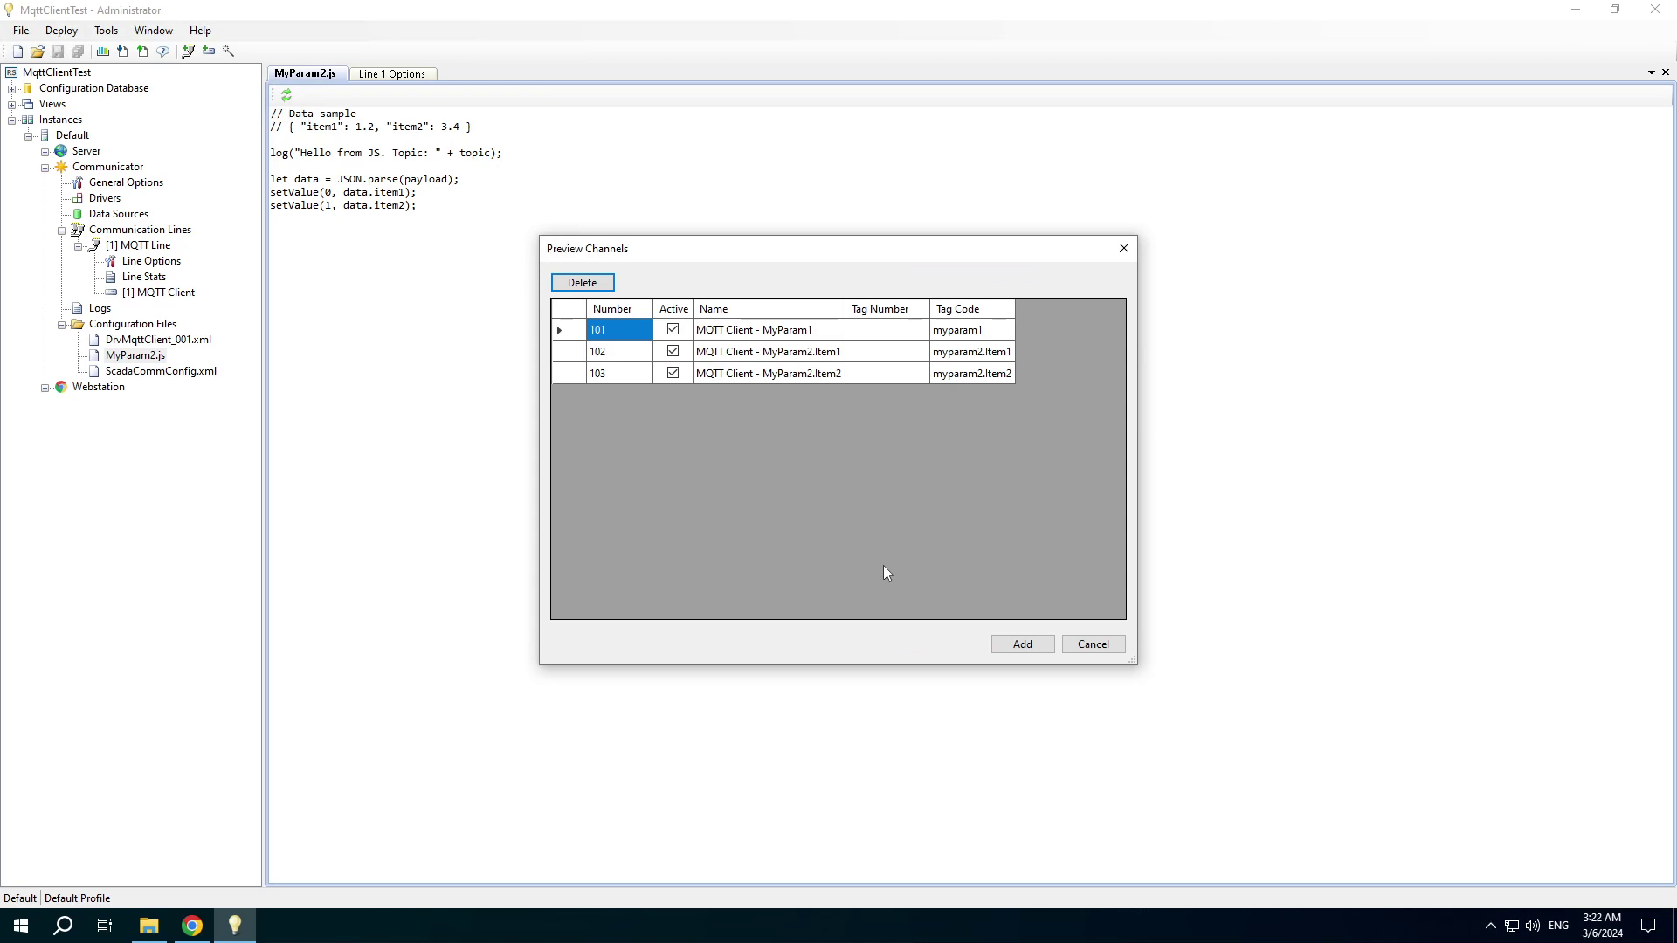
Add the three previewed channels and create an MQTT folder under Views.
{"action": "left_click", "coordinate": [1020, 647]}
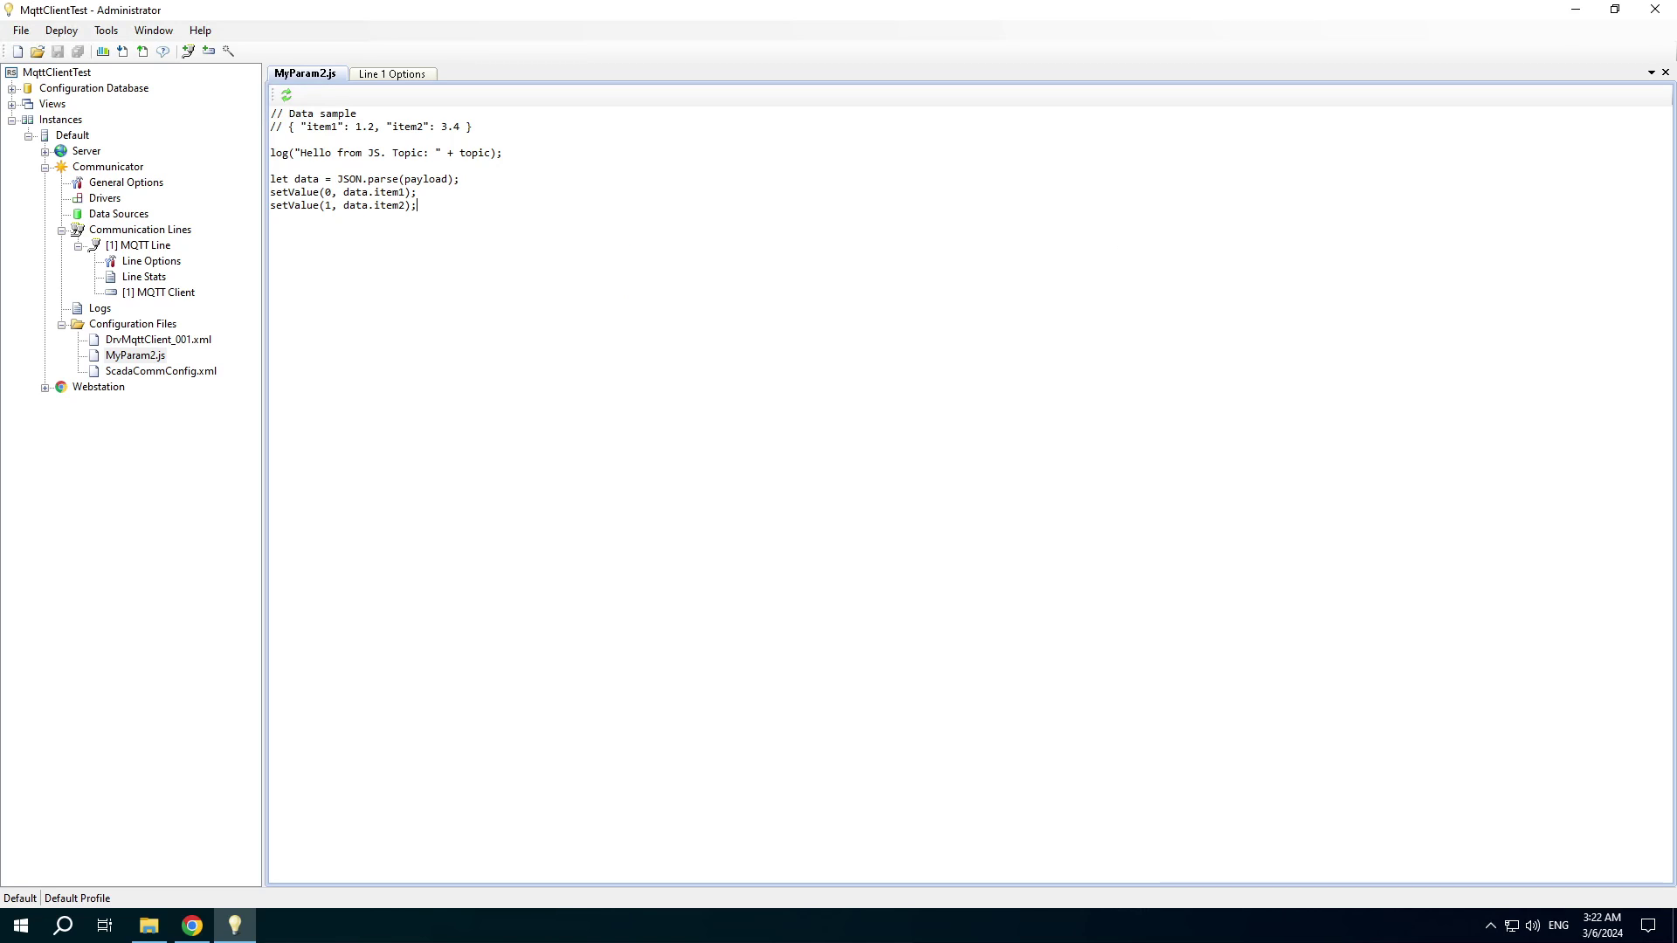
{"action": "right_click", "coordinate": [41, 105]}
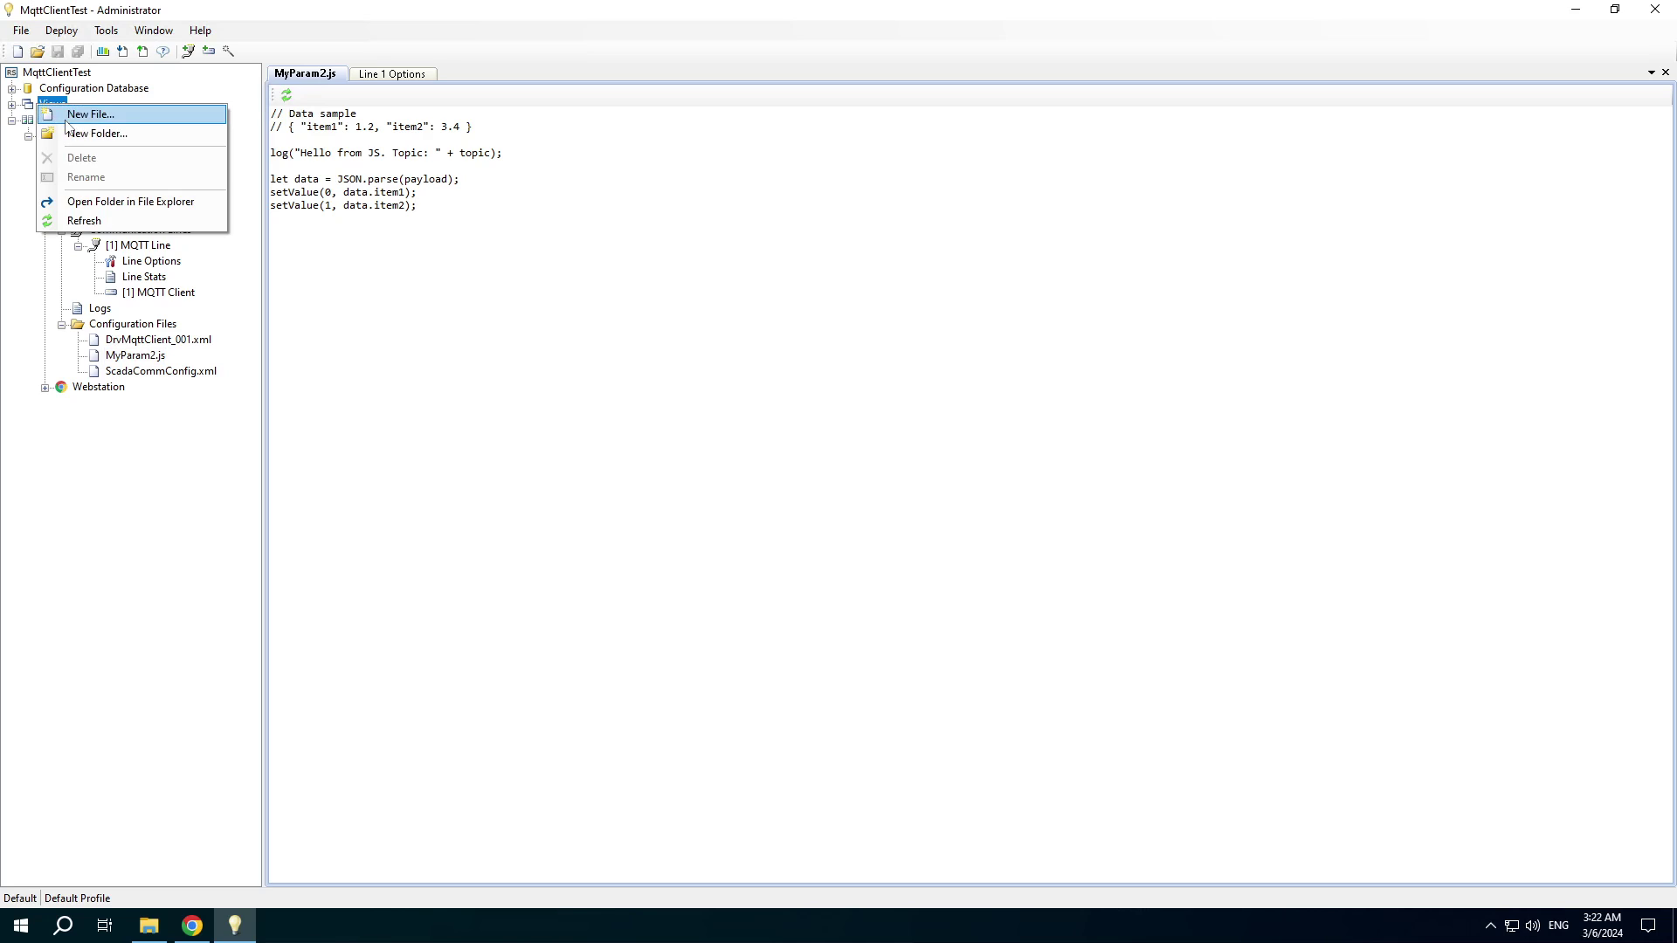
{"action": "left_click", "coordinate": [71, 136]}
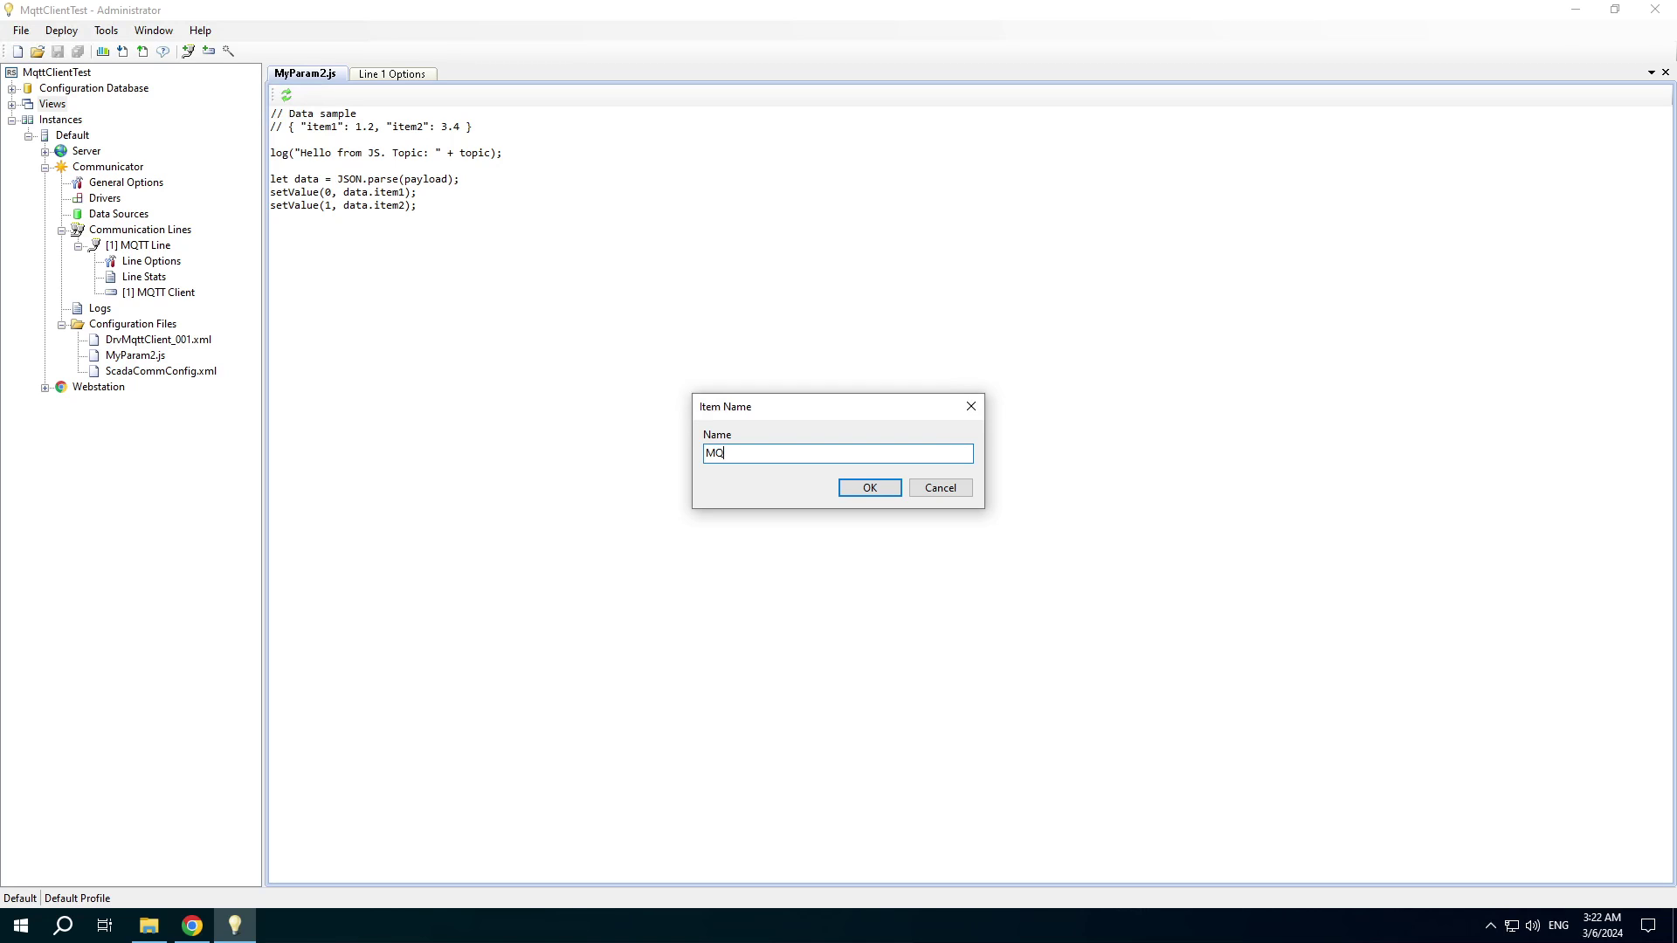
{"action": "type", "text": "MQTT"}
{"action": "left_click", "coordinate": [843, 487]}
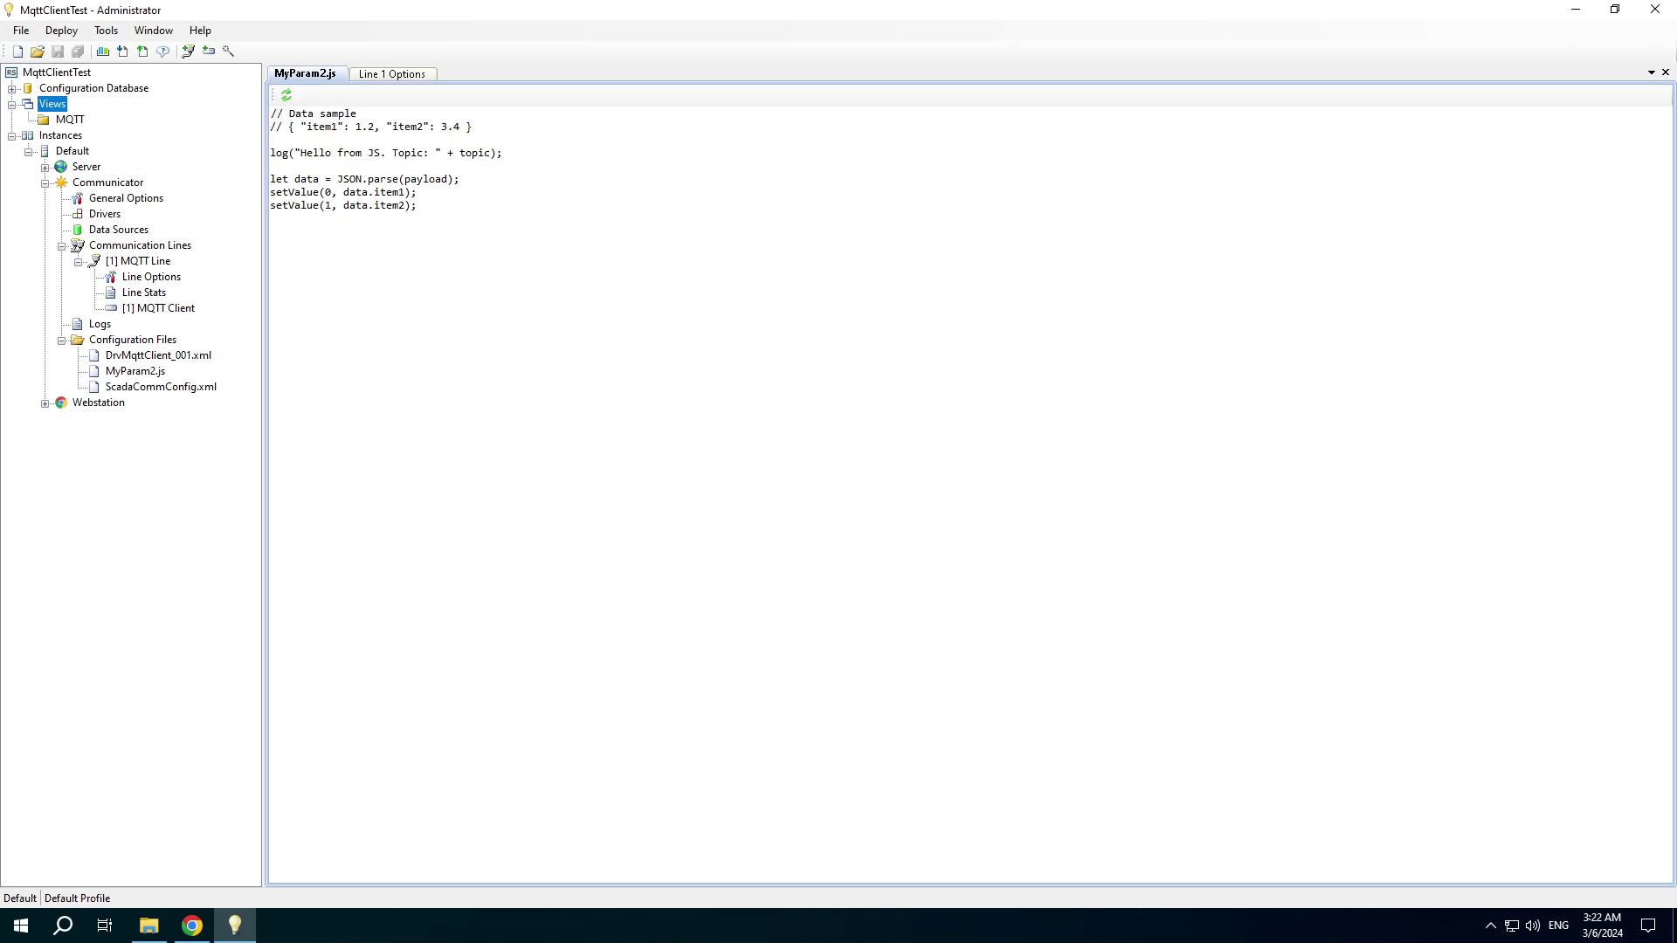
Create a table view file named MqttTable.tbl in the MQTT folder.
{"action": "right_click", "coordinate": [70, 114]}
{"action": "right_click", "coordinate": [47, 122]}
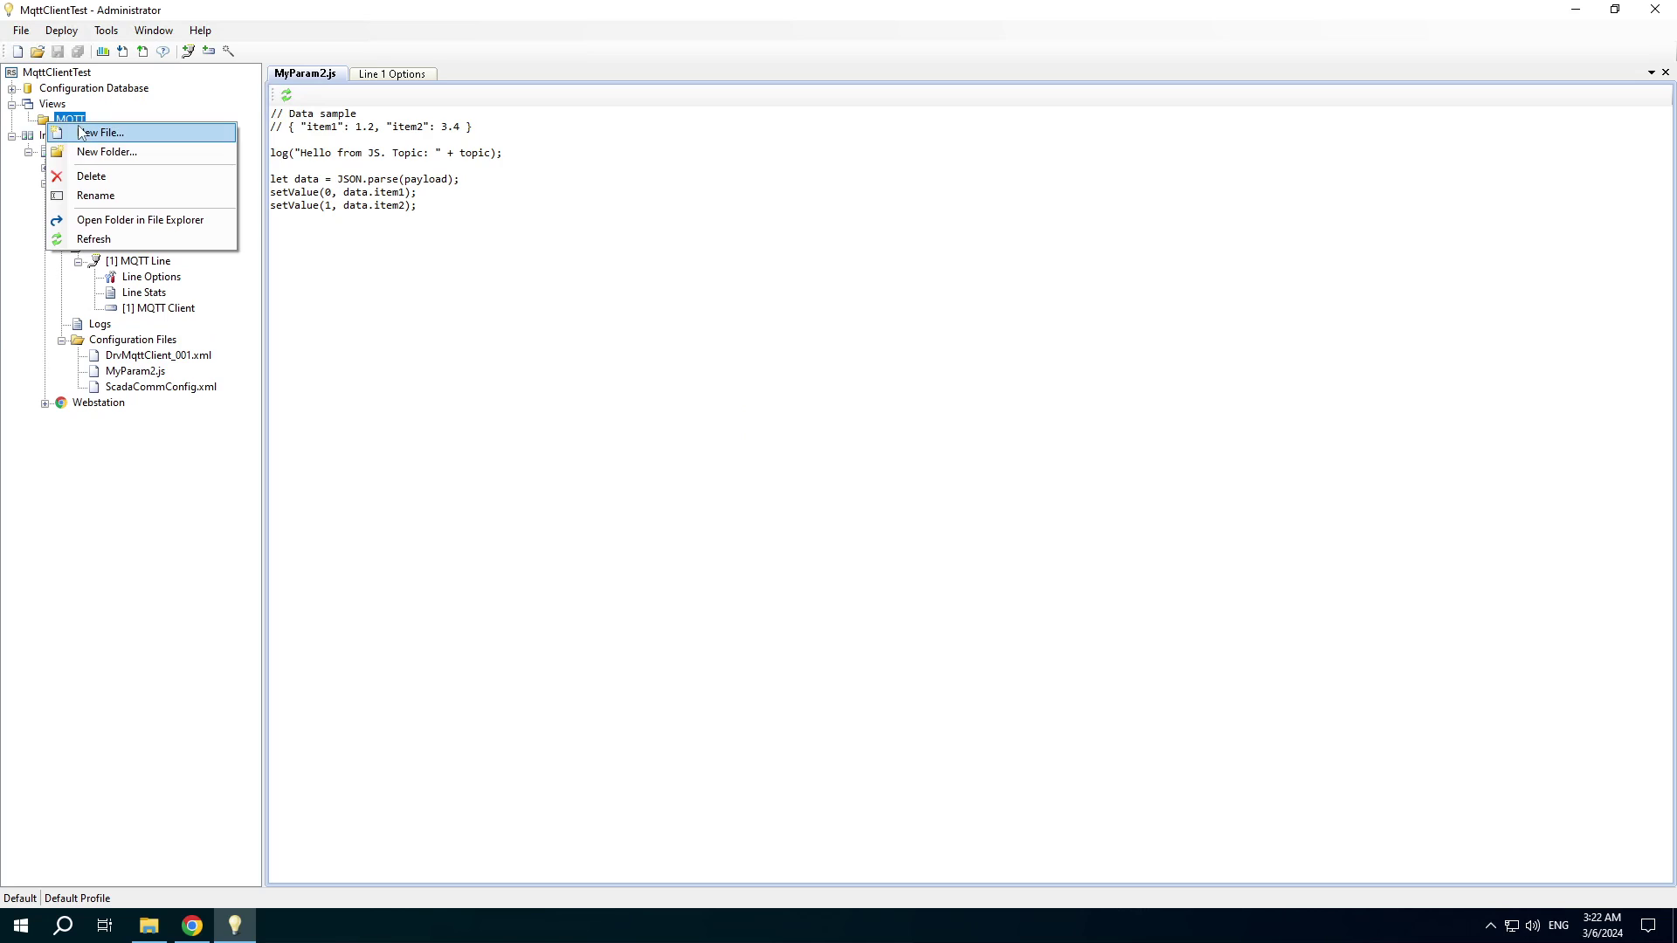
{"action": "left_click", "coordinate": [83, 132]}
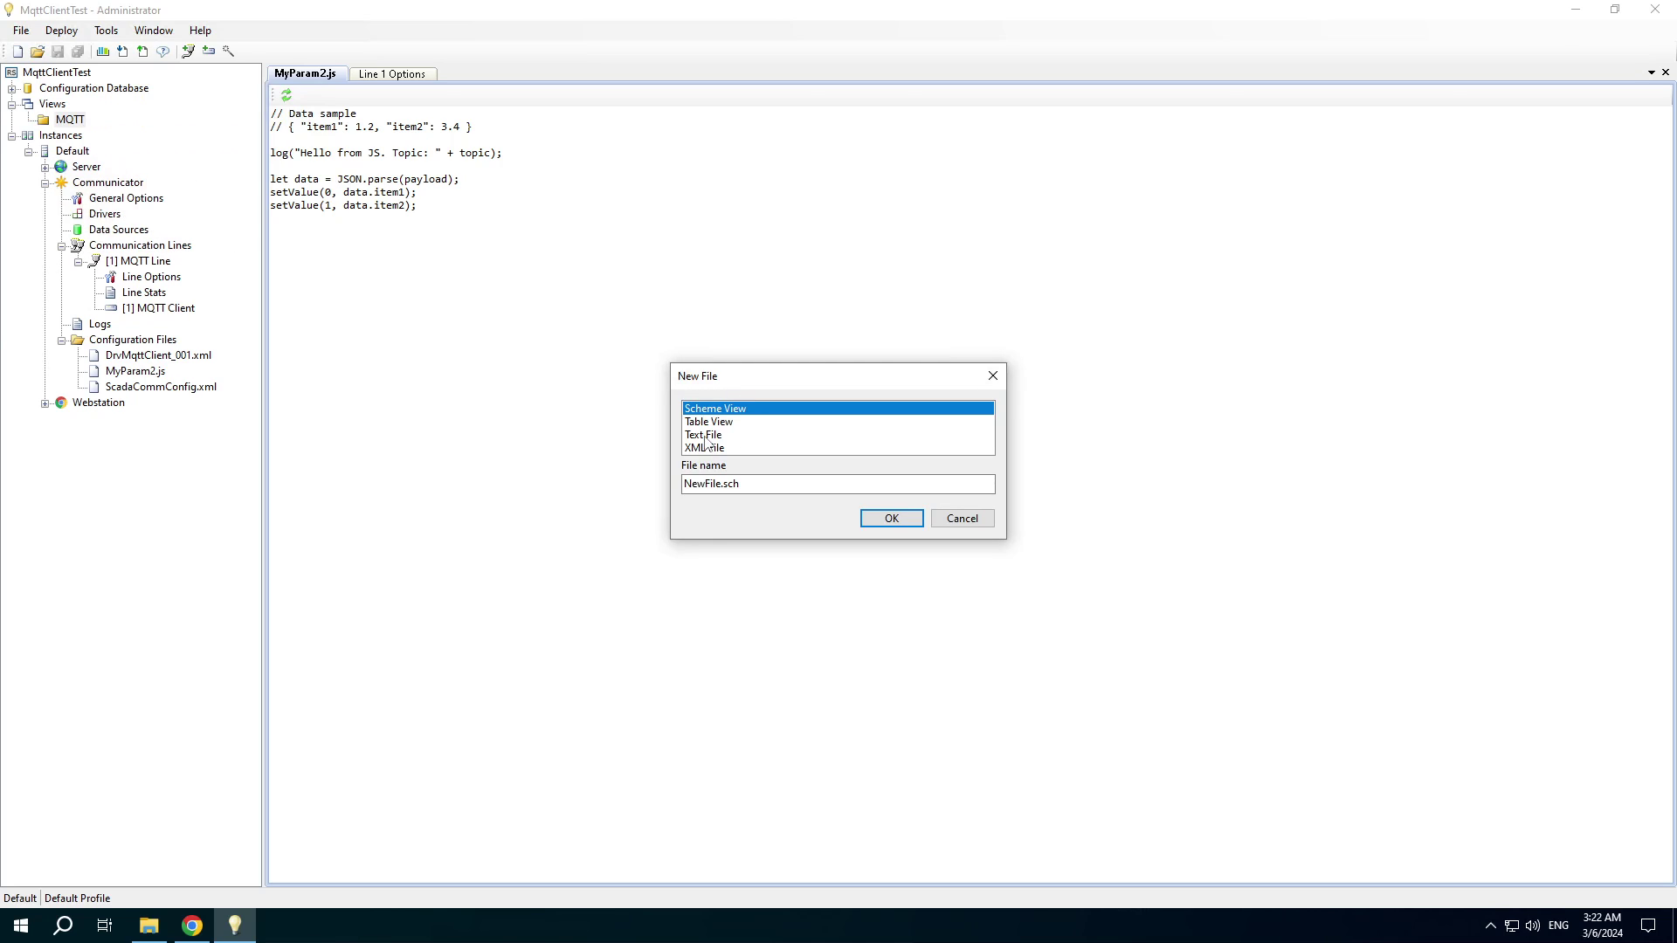
{"action": "left_click", "coordinate": [709, 422]}
{"action": "left_click", "coordinate": [704, 484]}
{"action": "double_click", "coordinate": [703, 484]}
{"action": "type", "text": "M"}
{"action": "type", "text": "ttTable"}
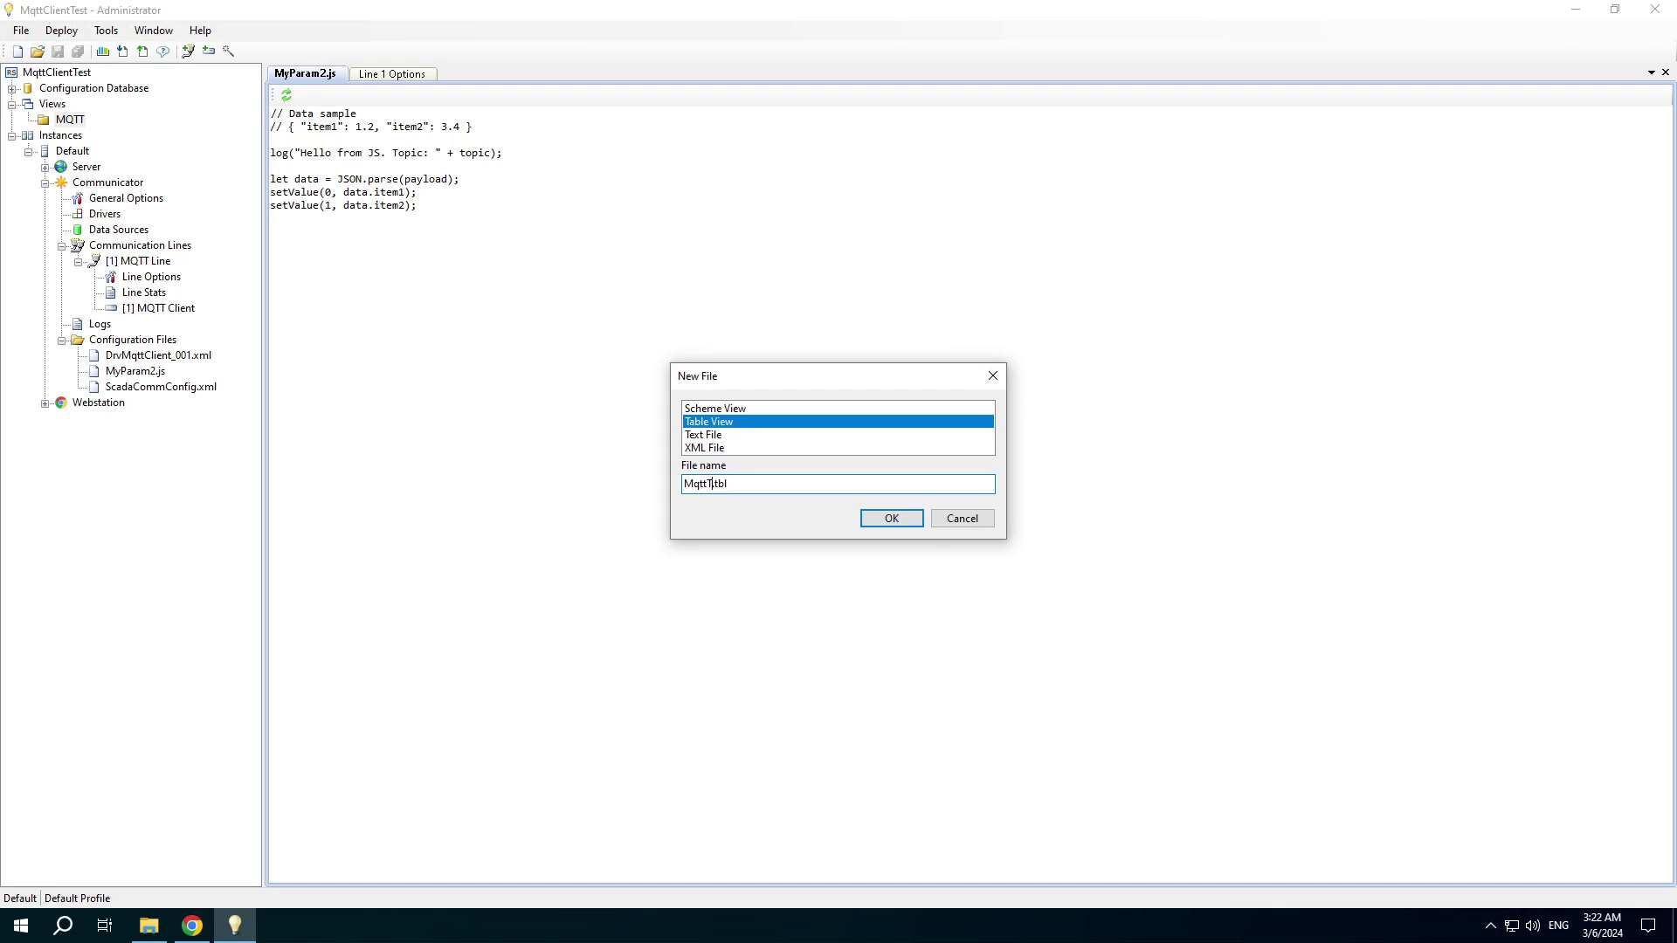
{"action": "left_click", "coordinate": [907, 521]}
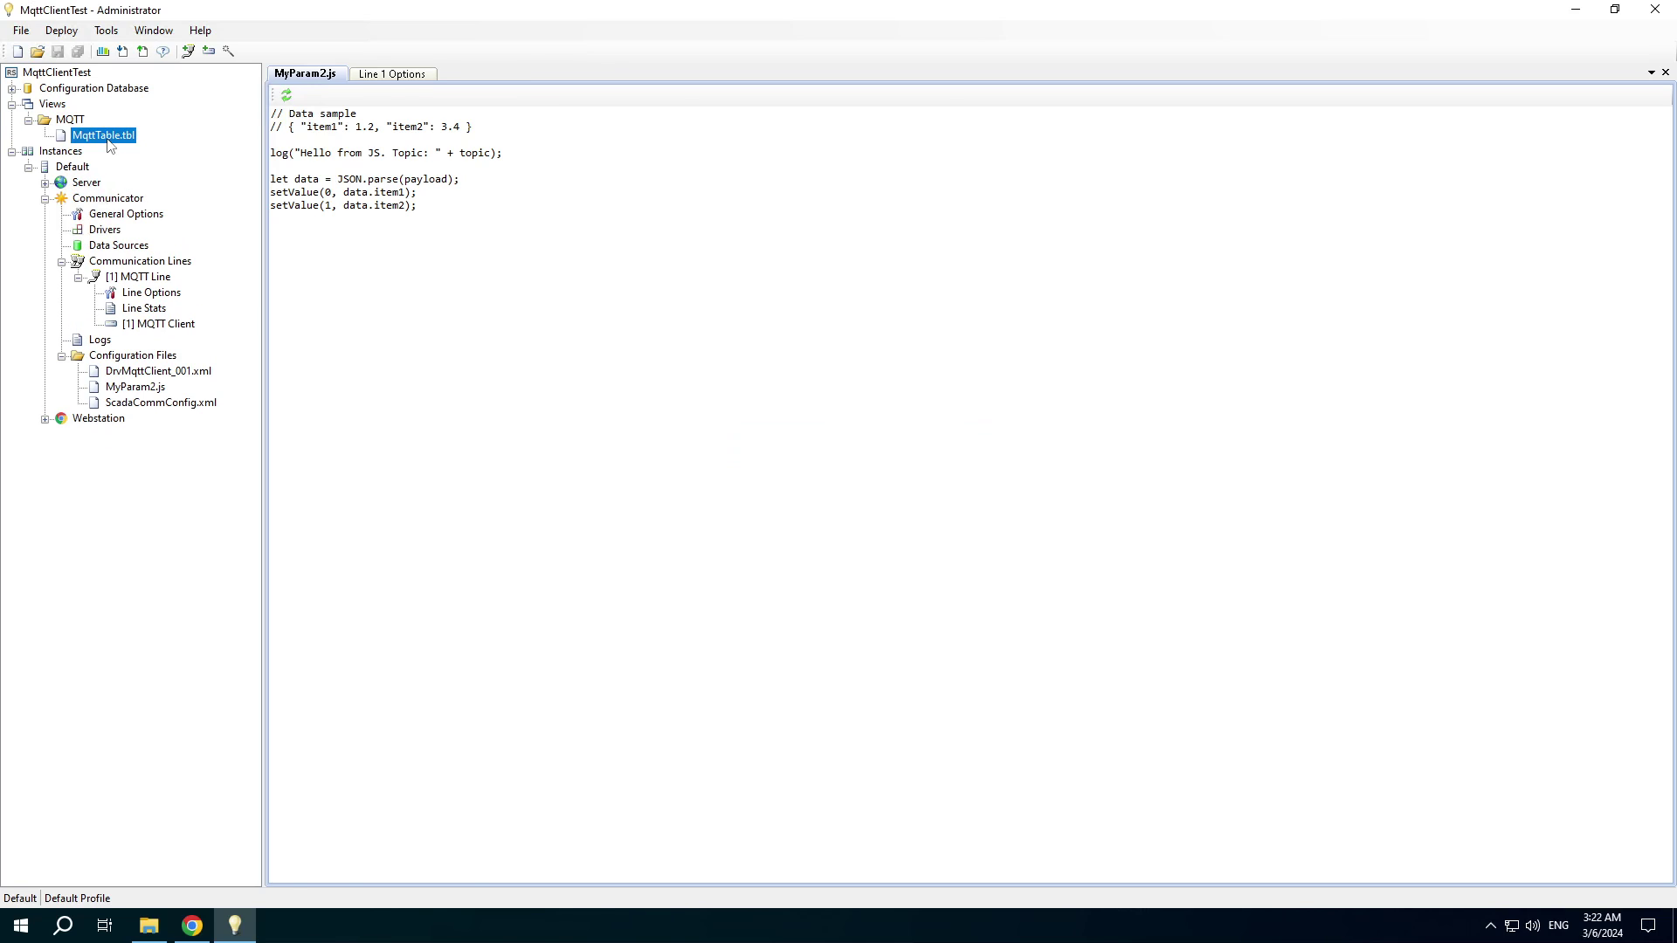
Add device [1] MQTT Client to MqttTable.tbl and save the table view.
{"action": "double_click", "coordinate": [108, 138]}
{"action": "right_click", "coordinate": [327, 118]}
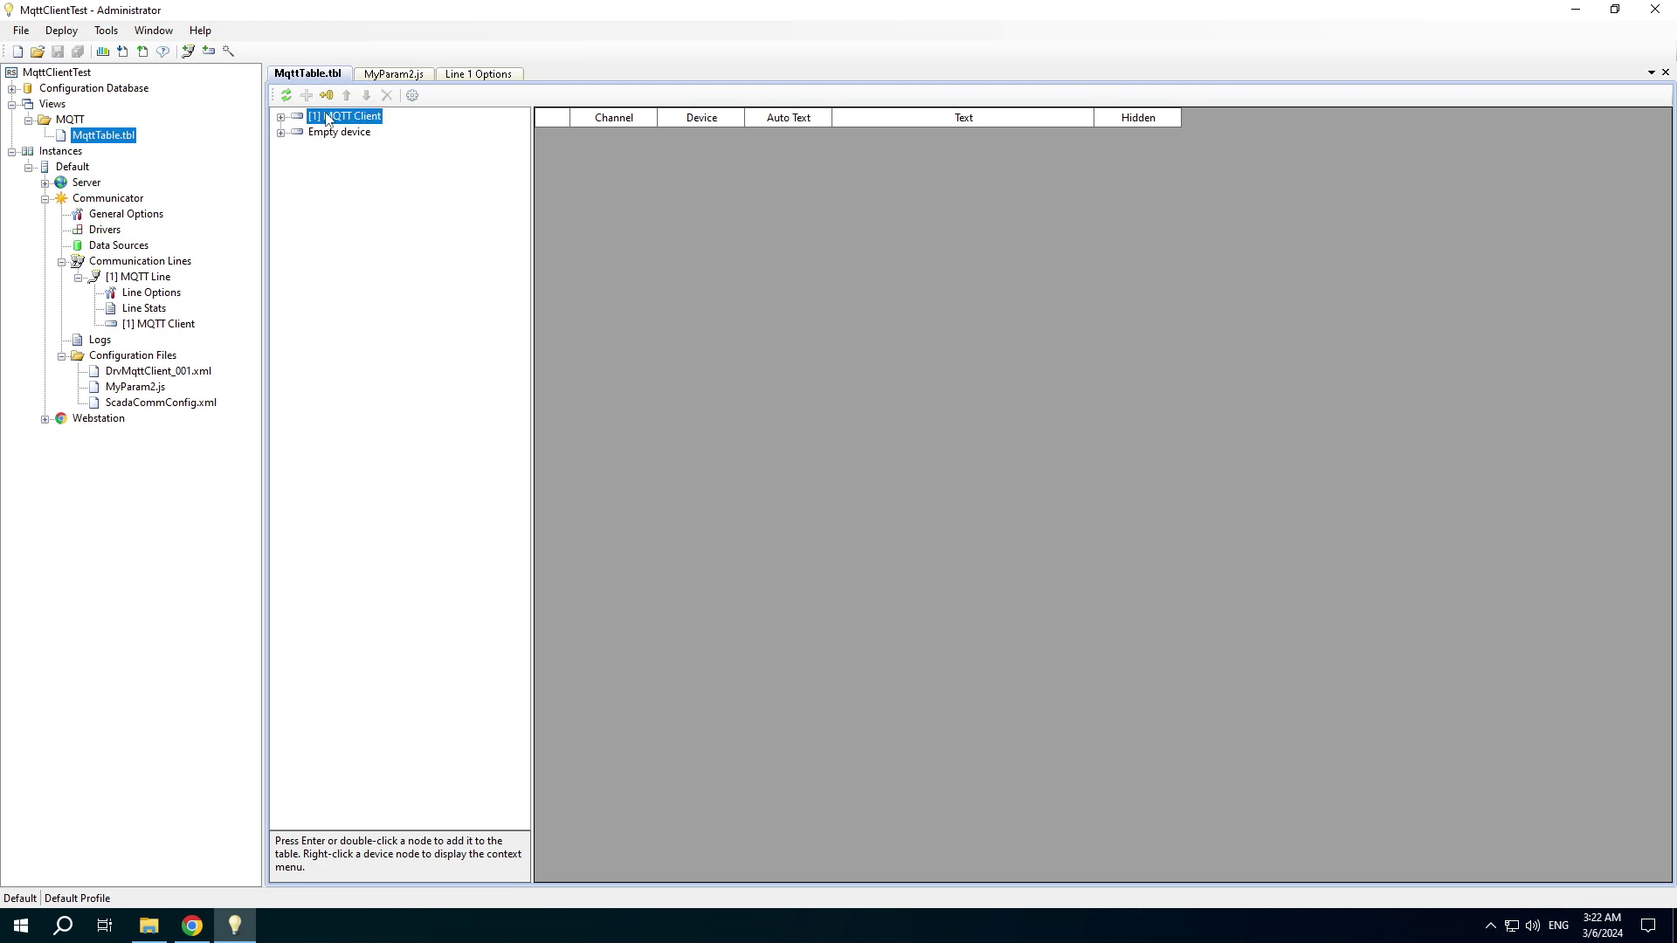
{"action": "left_click", "coordinate": [358, 139]}
{"action": "key", "text": "ctrl+s"}
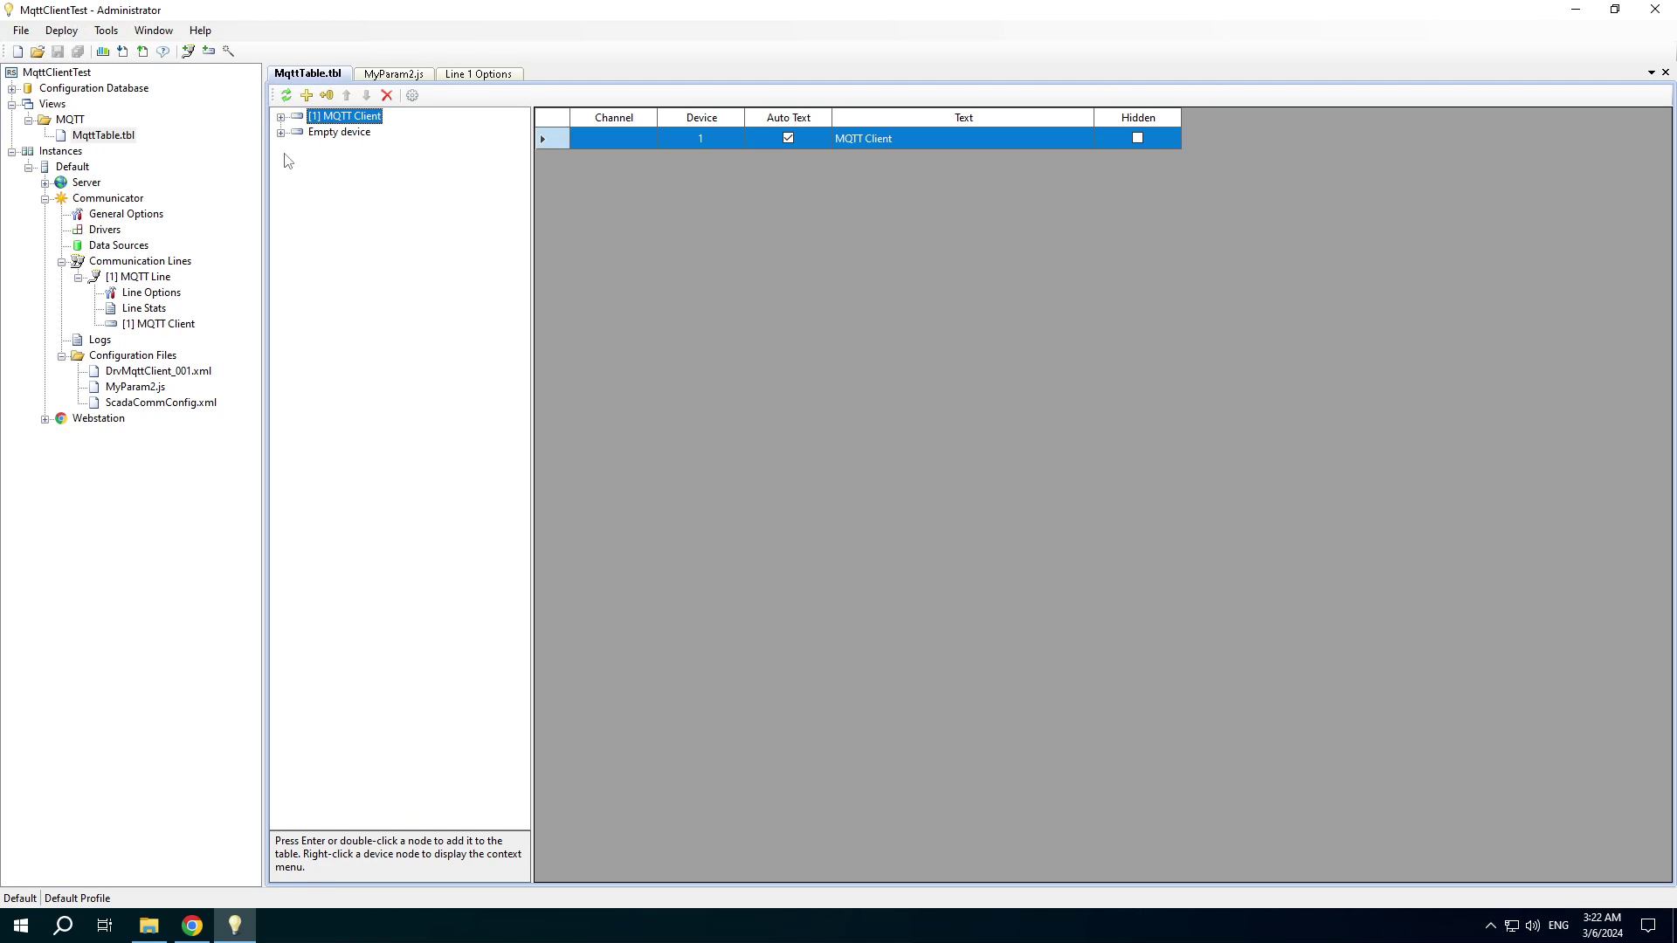
{"action": "left_click", "coordinate": [13, 88]}
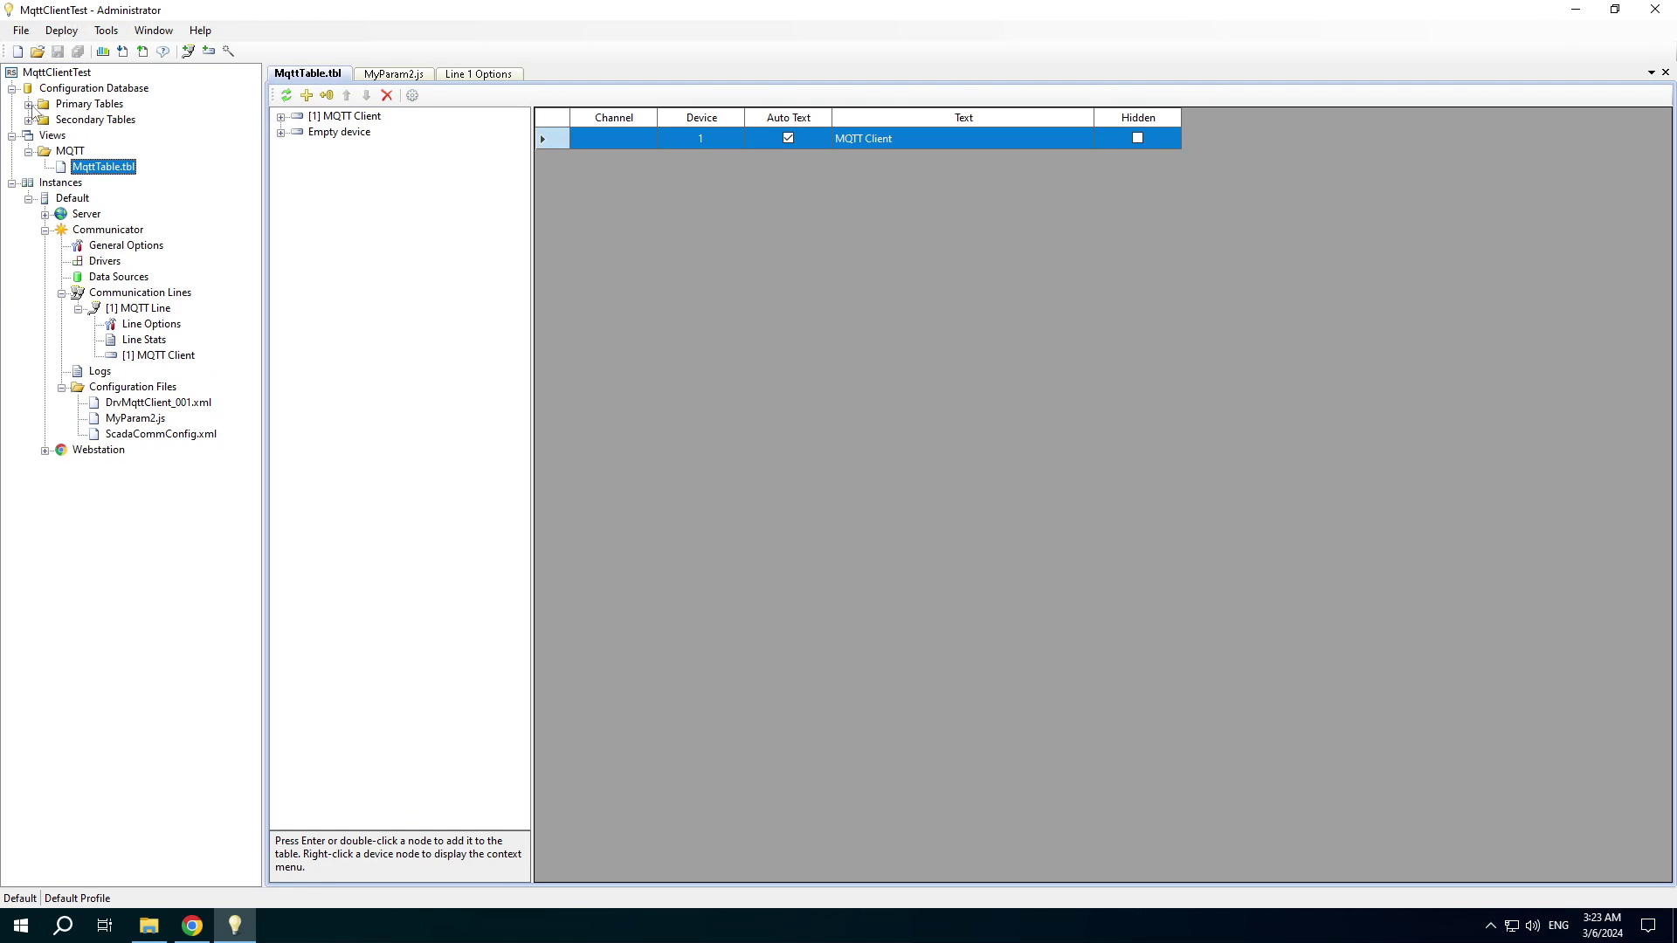
{"action": "left_click", "coordinate": [29, 104]}
In the Views table, set the new view's folder to MQTT and file to MqttTable.tbl.
{"action": "double_click", "coordinate": [85, 199]}
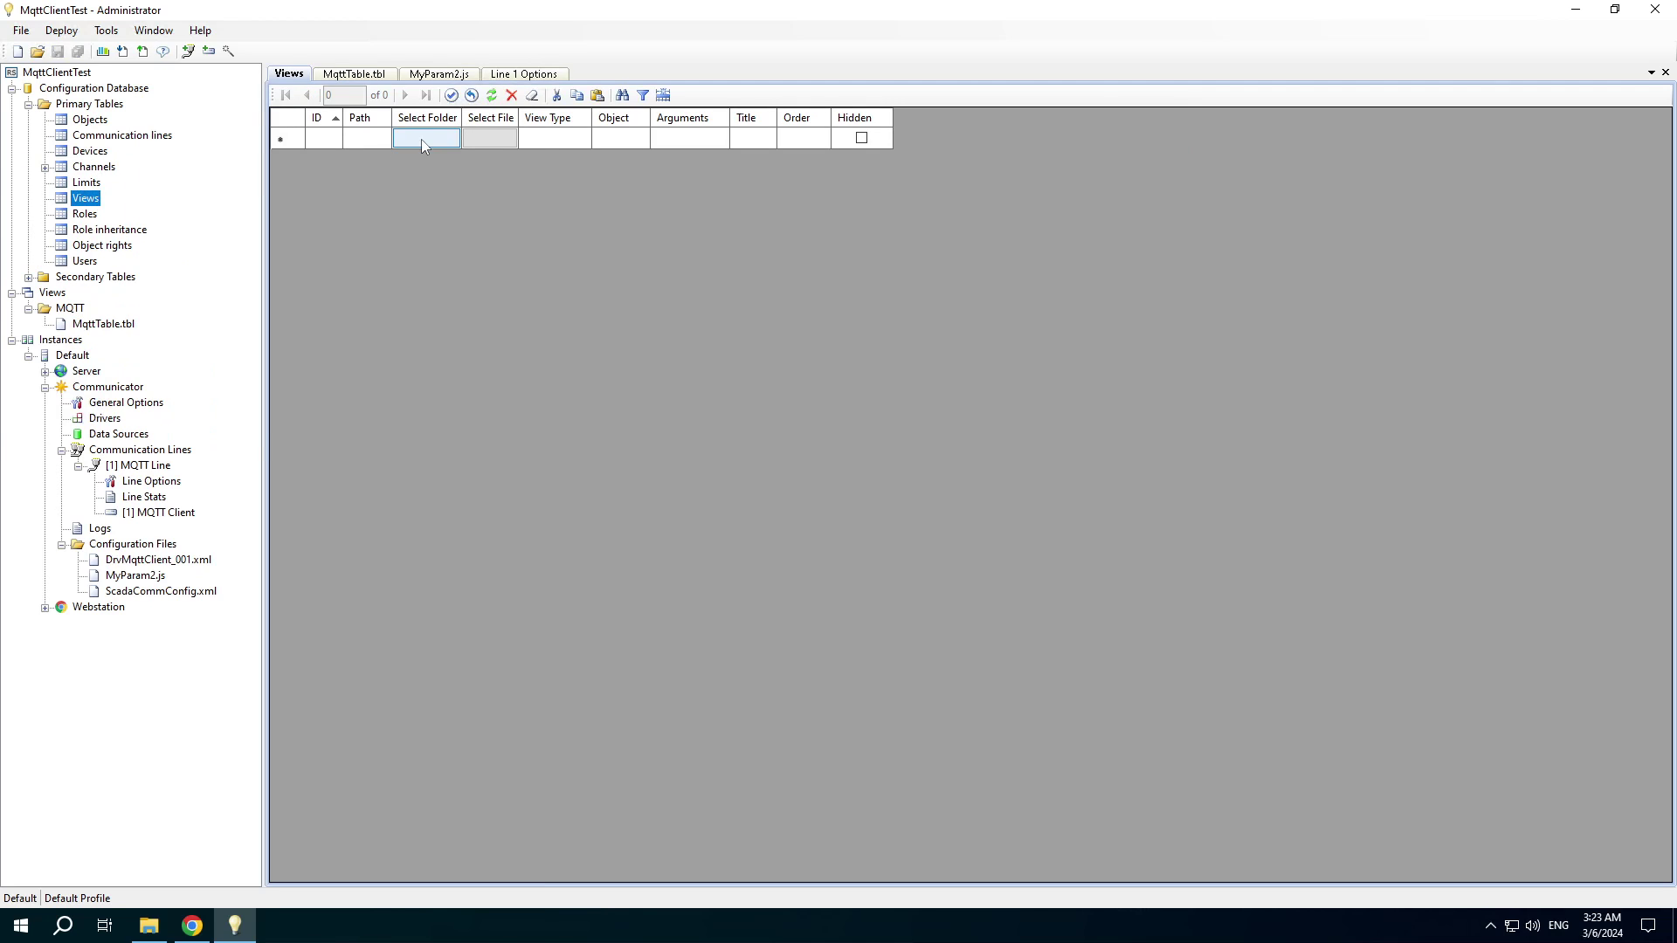
{"action": "left_click", "coordinate": [421, 139]}
{"action": "double_click", "coordinate": [192, 178]}
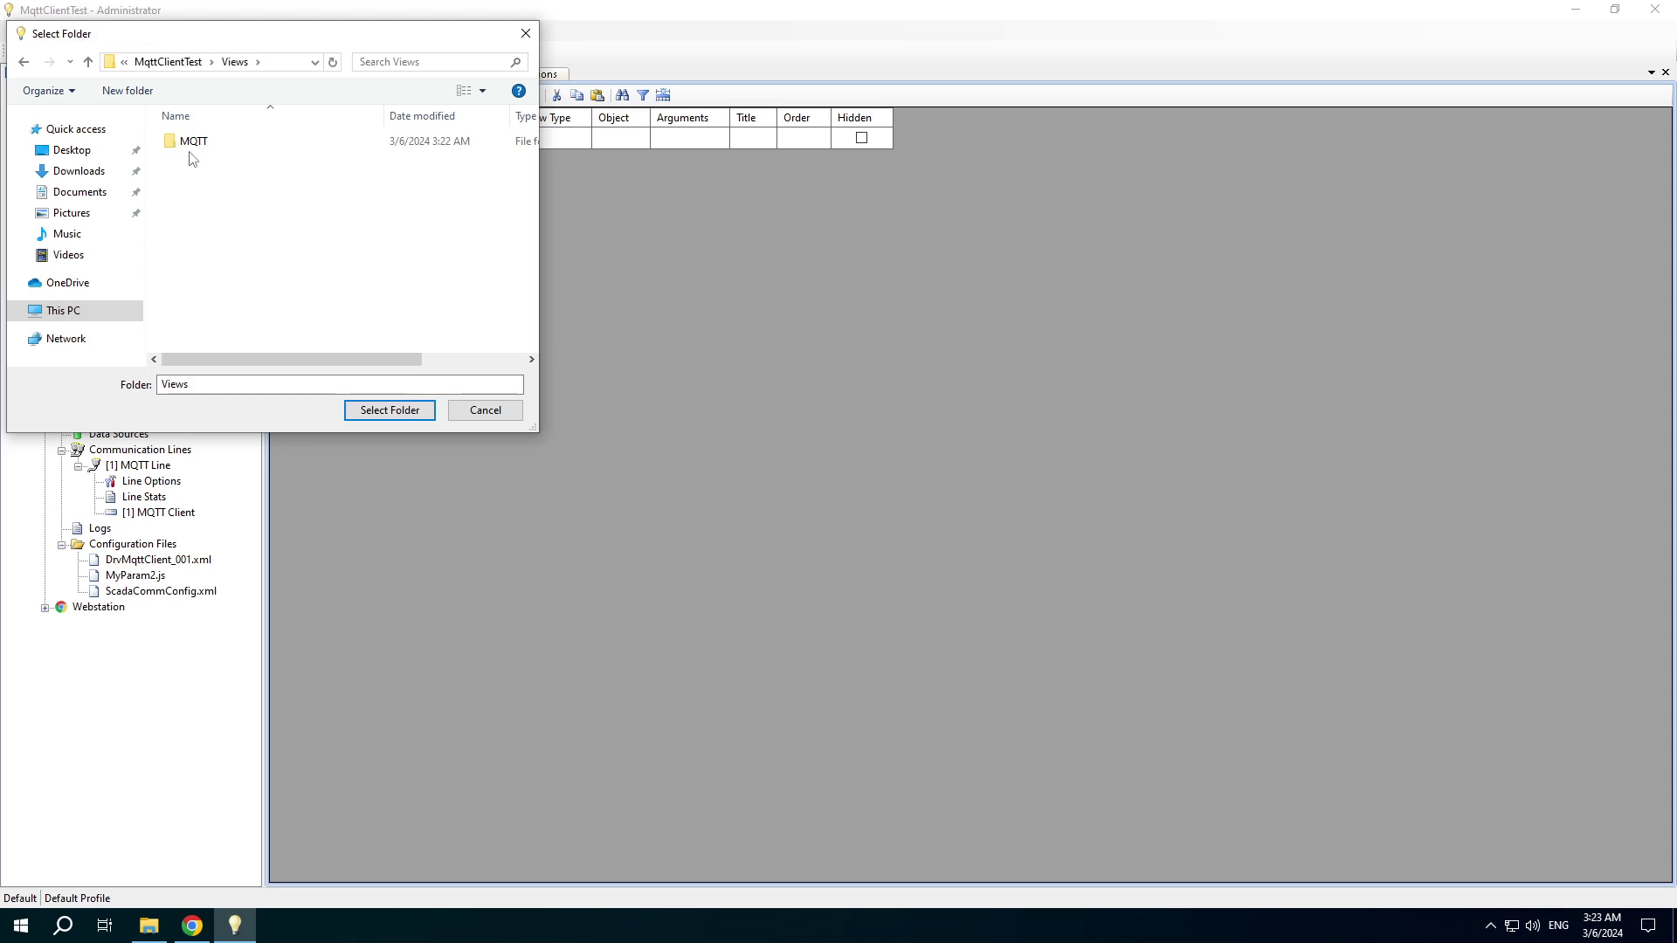
{"action": "left_click", "coordinate": [192, 141]}
{"action": "left_click", "coordinate": [389, 409]}
{"action": "left_click", "coordinate": [485, 159]}
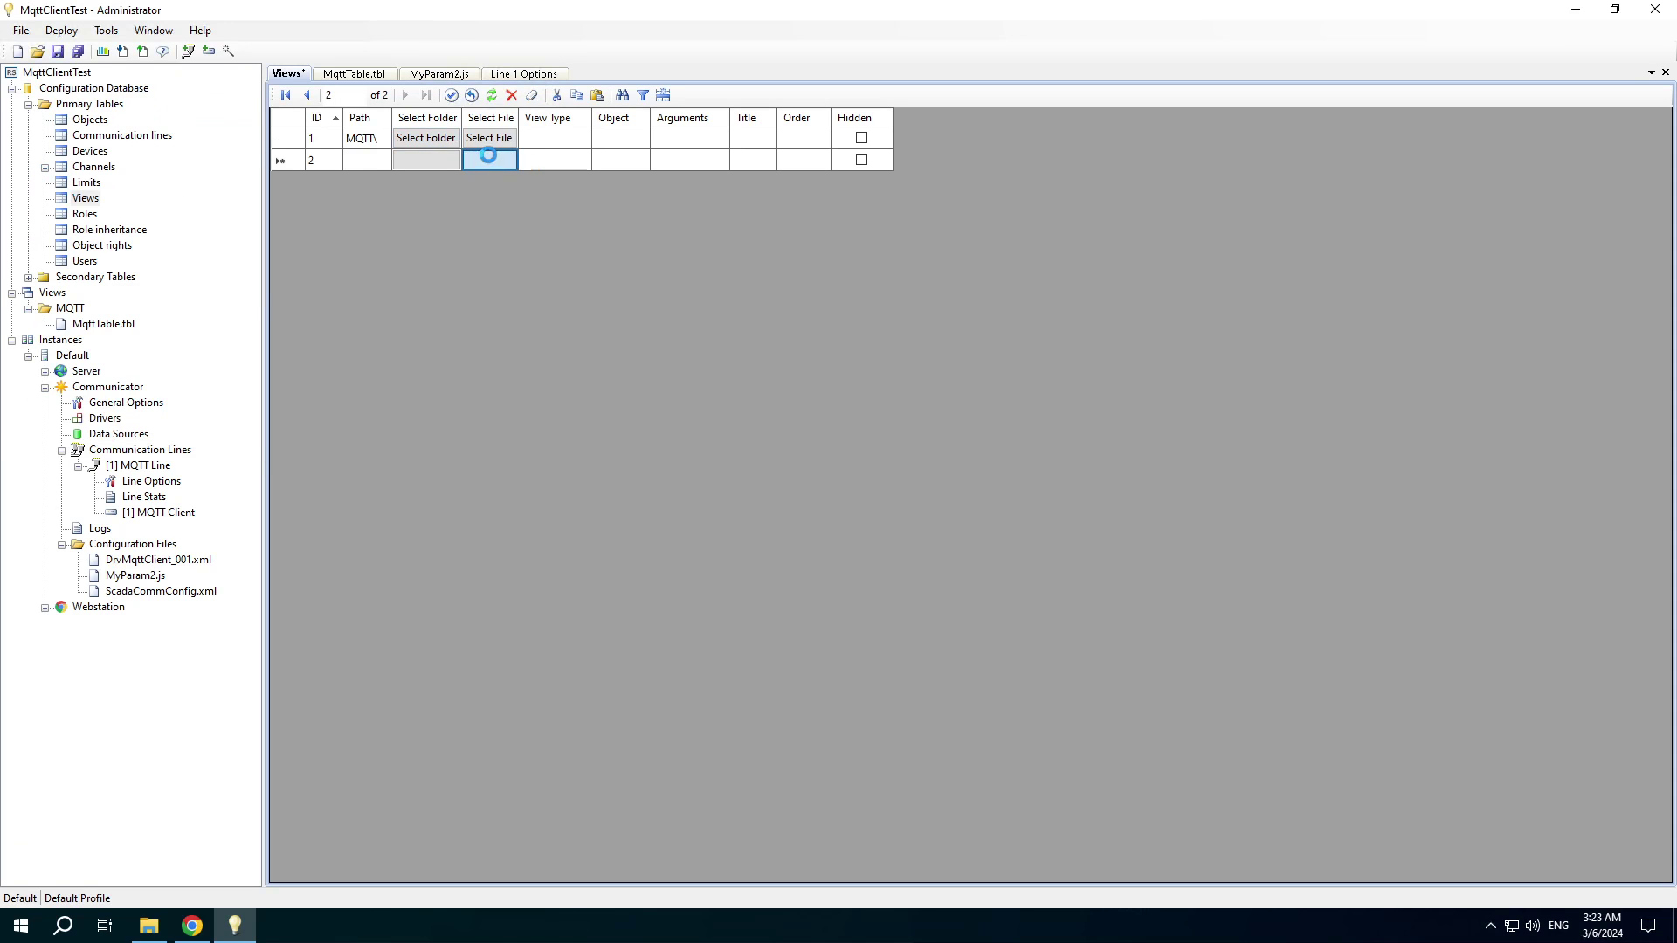
{"action": "left_click", "coordinate": [192, 143]}
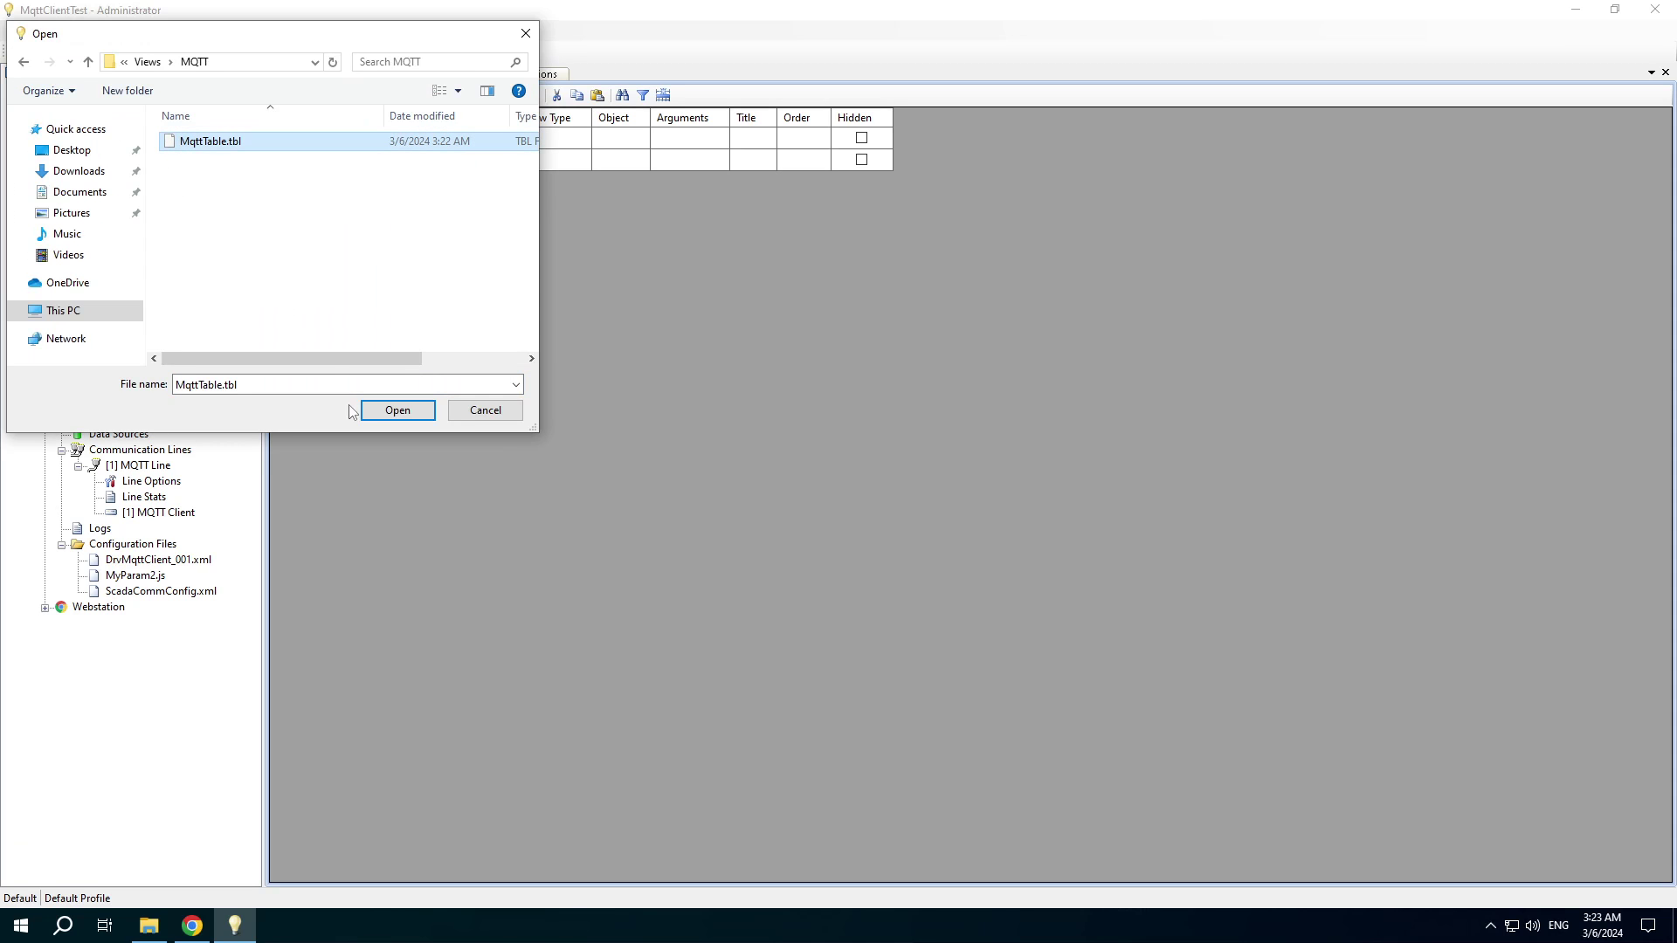
{"action": "left_click", "coordinate": [398, 410]}
Title the second view 'MQTT Data', save the Views table, and bring up Upload Configuration.
{"action": "left_click_drag", "start_coordinate": [776, 118], "coordinate": [833, 118]}
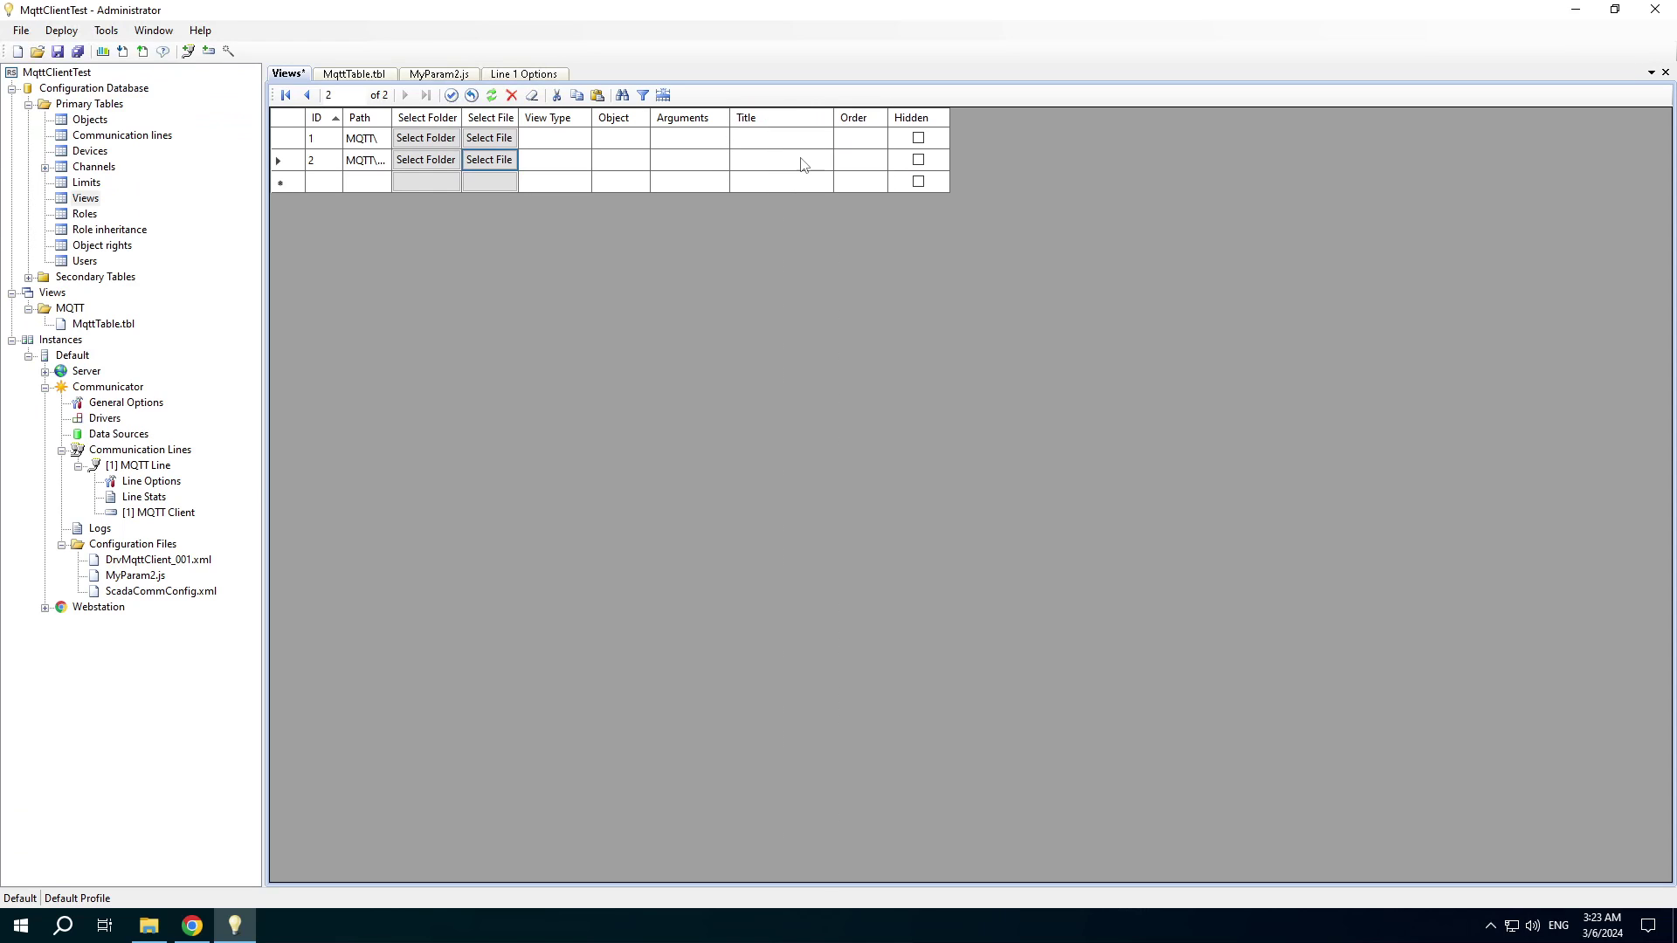
{"action": "left_click", "coordinate": [803, 162]}
{"action": "type", "text": "MQTT Data"}
{"action": "left_click", "coordinate": [827, 184]}
{"action": "key", "text": "ctrl+s"}
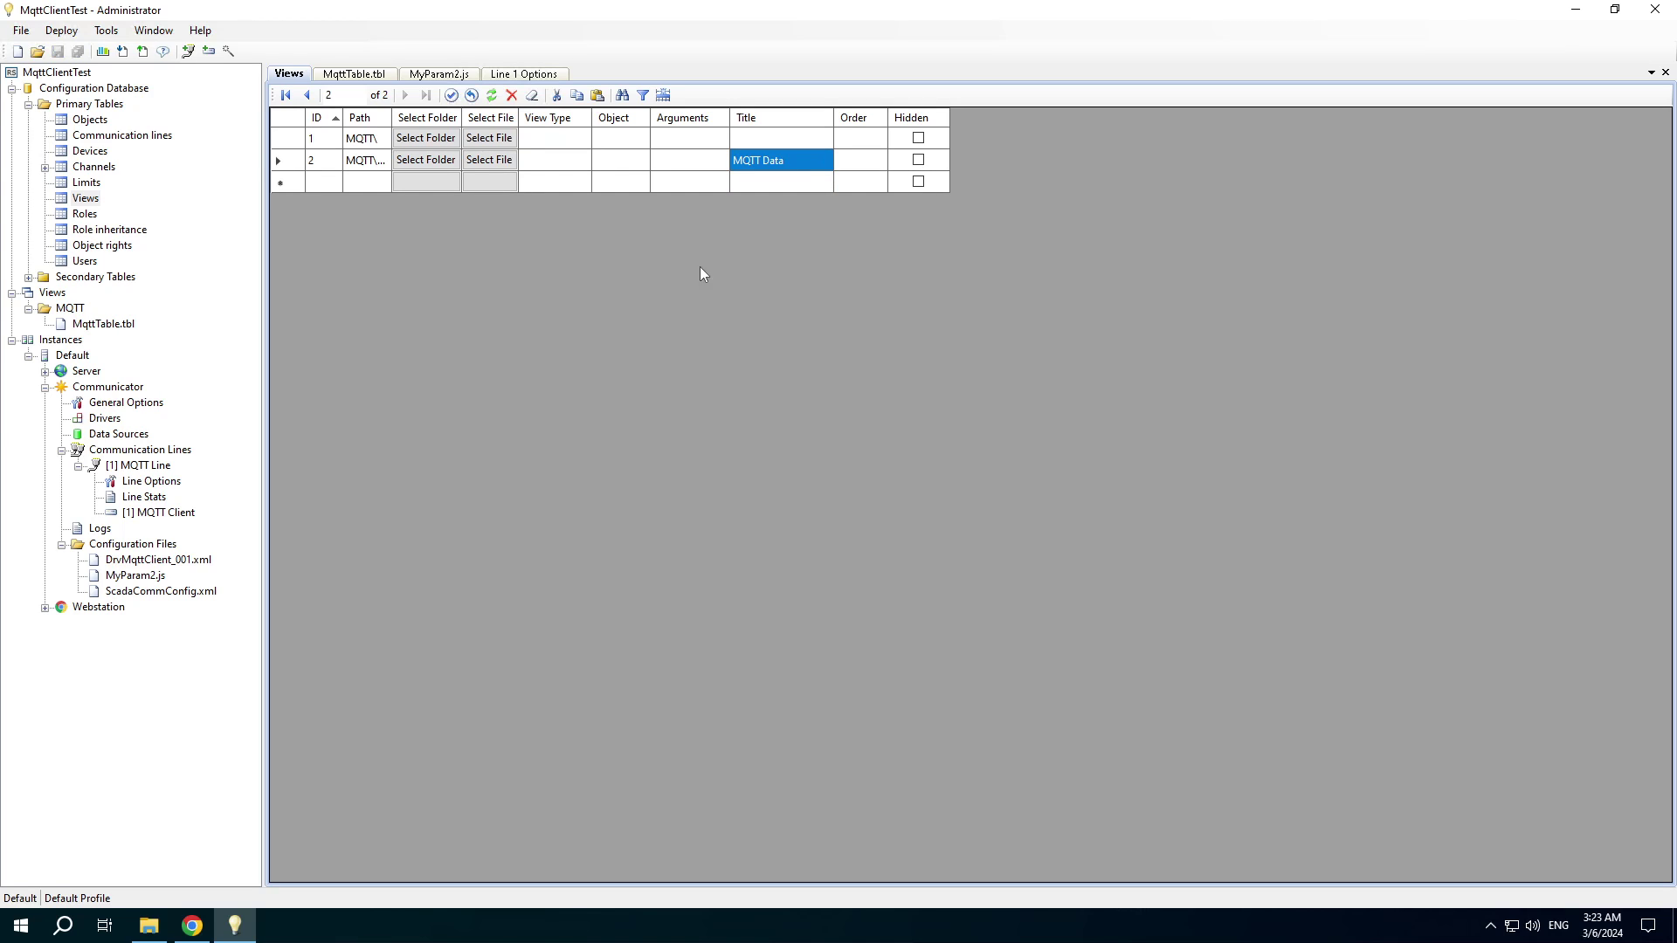
{"action": "left_click", "coordinate": [143, 53]}
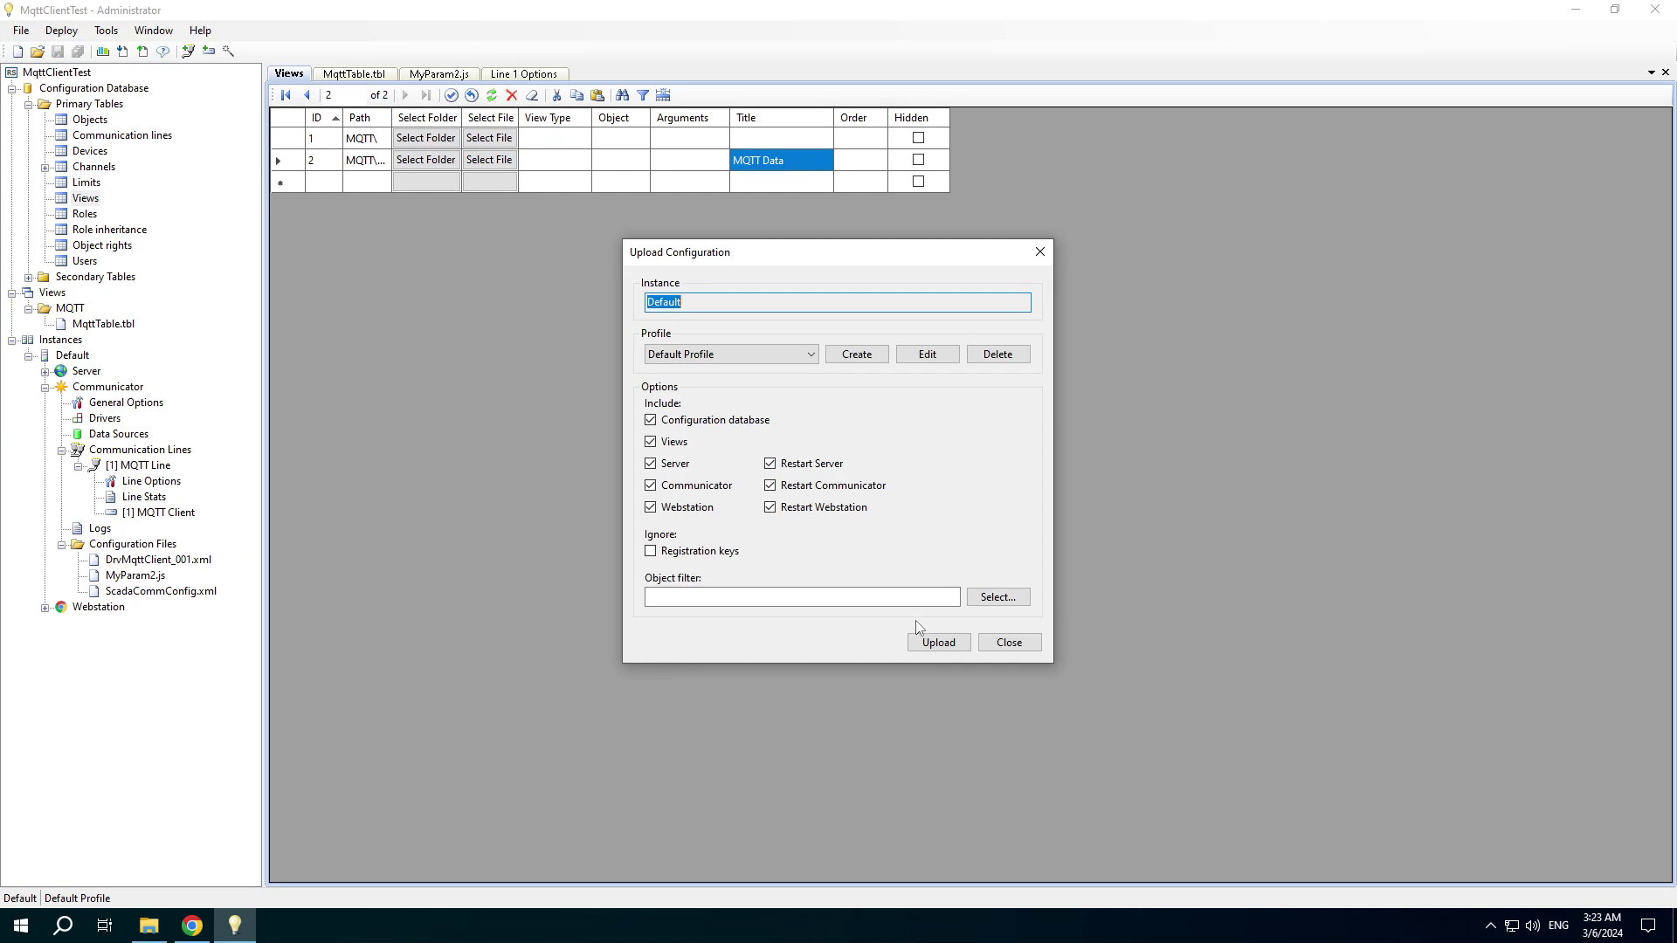
Upload the configuration to the Default instance, then view Line Stats for [1] MQTT Line.
{"action": "left_click", "coordinate": [935, 646]}
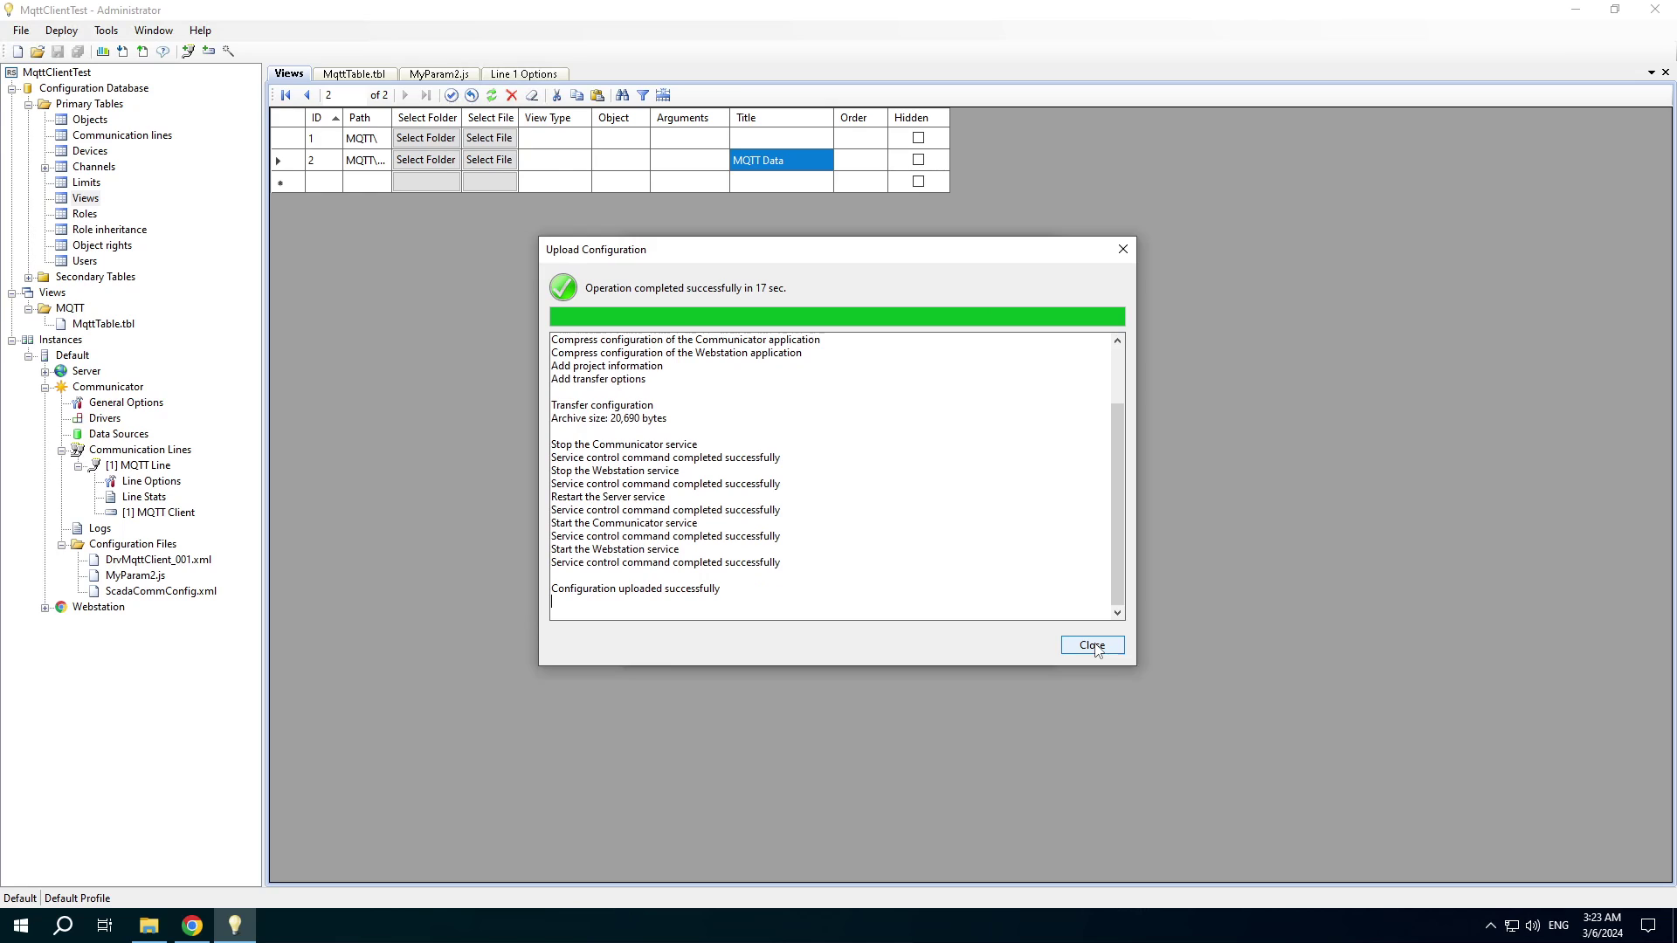
{"action": "left_click", "coordinate": [1097, 651]}
{"action": "left_click", "coordinate": [141, 500]}
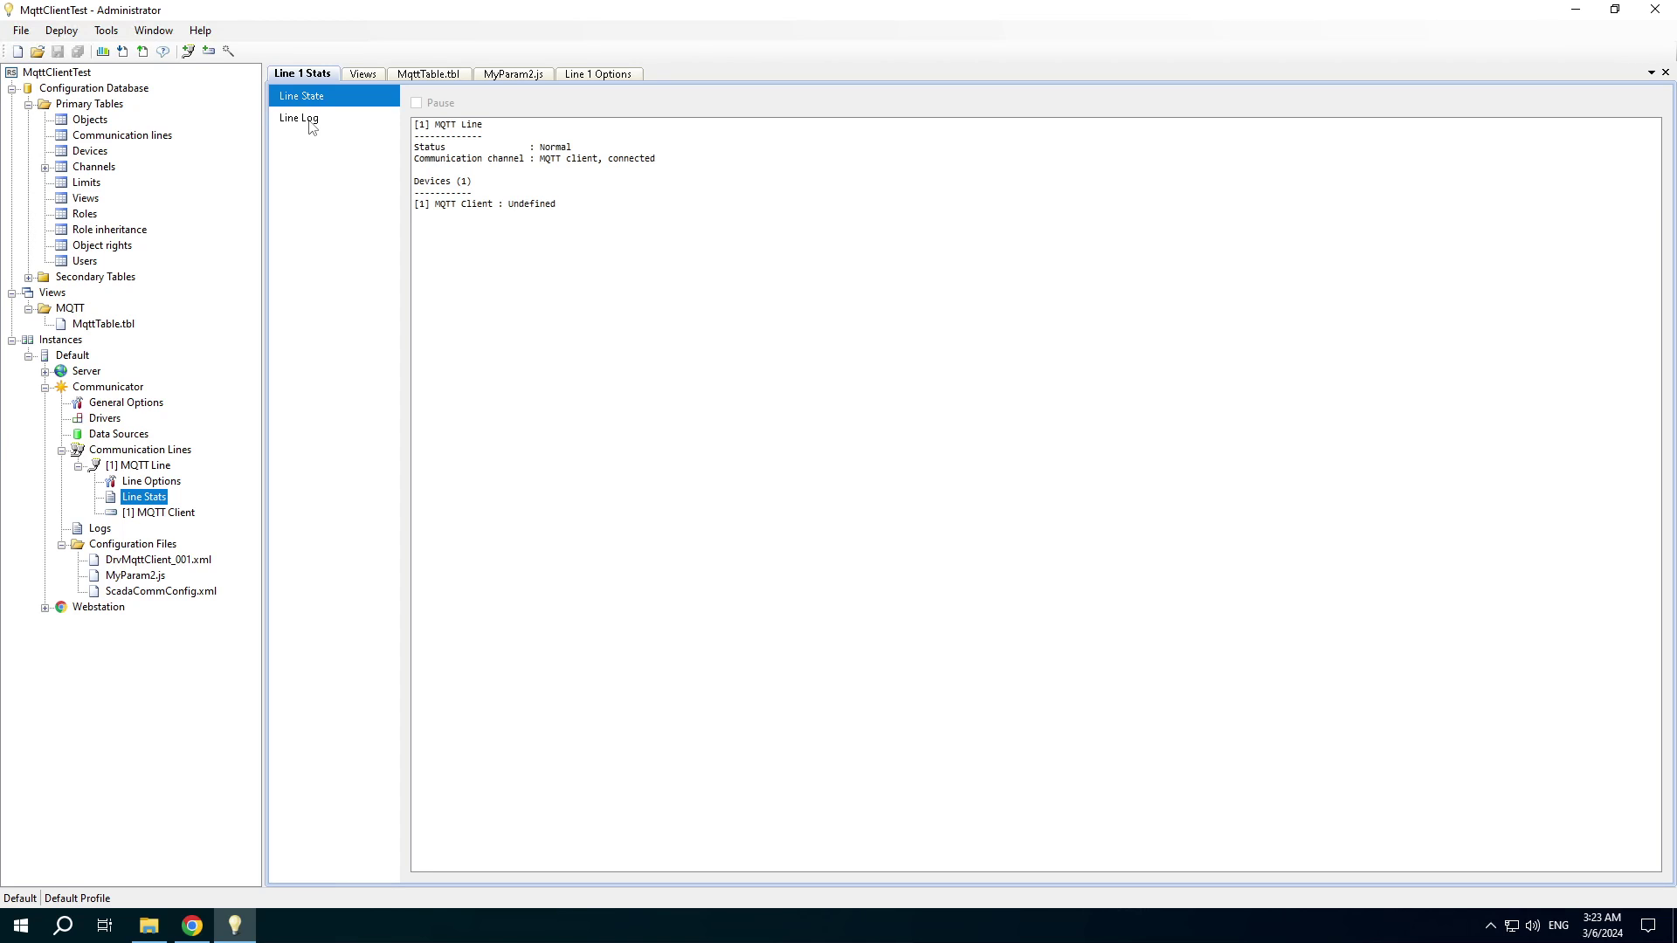
Show the MQTT line log and mark its broker-connected and subscribed-successfully entries.
{"action": "left_click", "coordinate": [309, 124]}
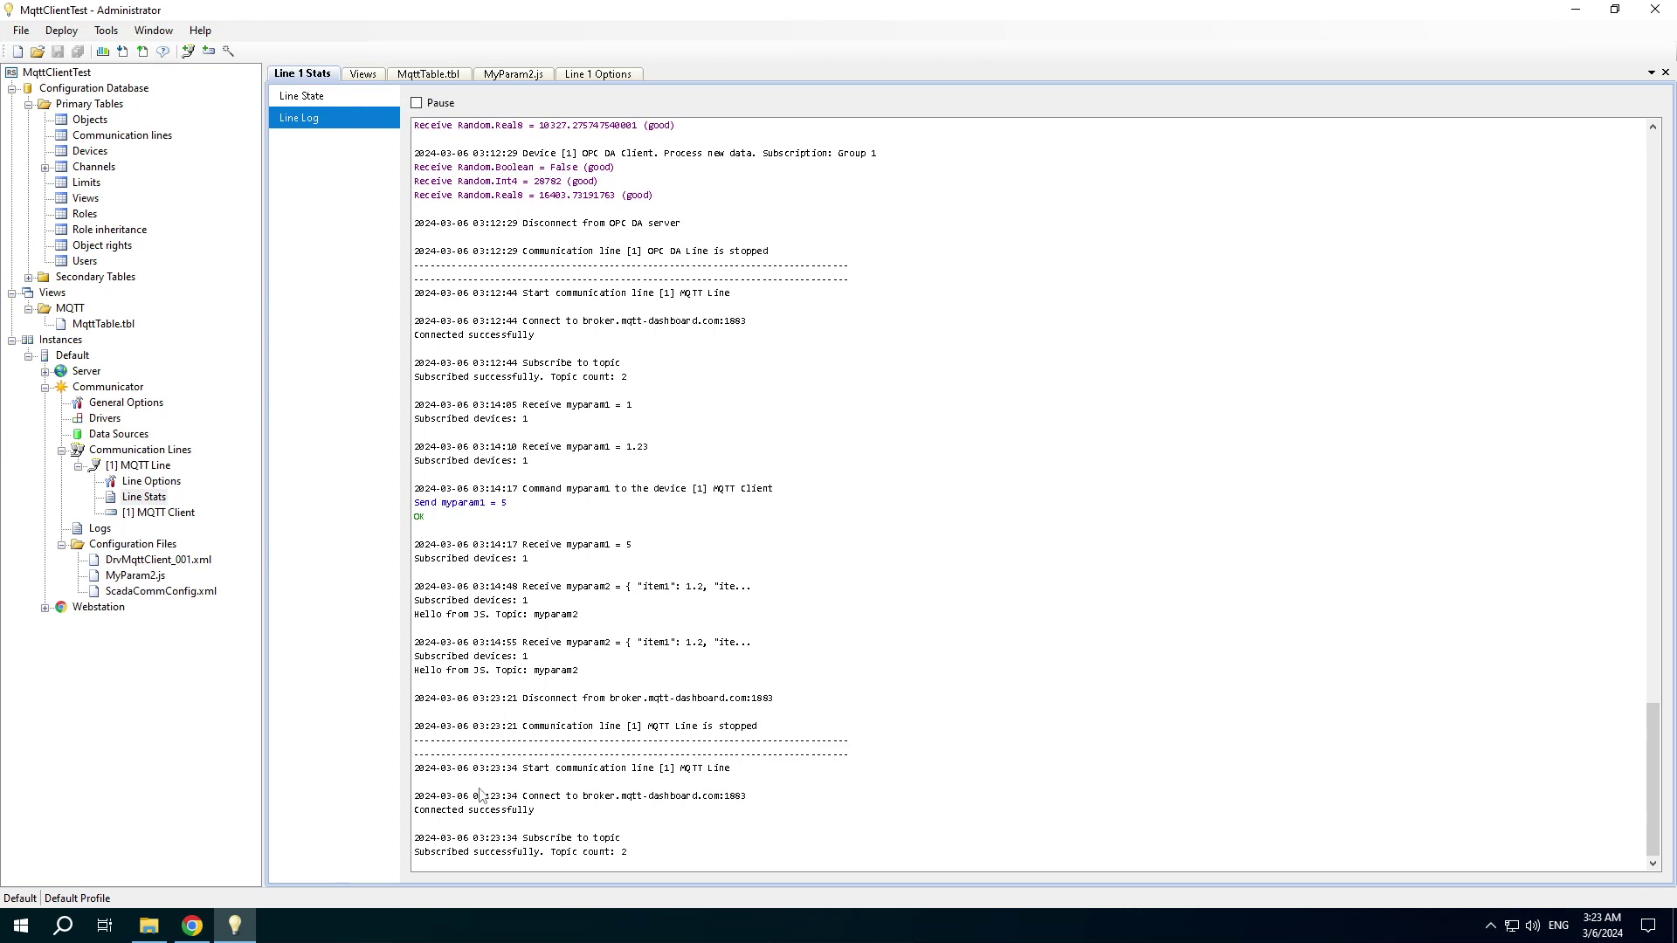
{"action": "left_click", "coordinate": [496, 813]}
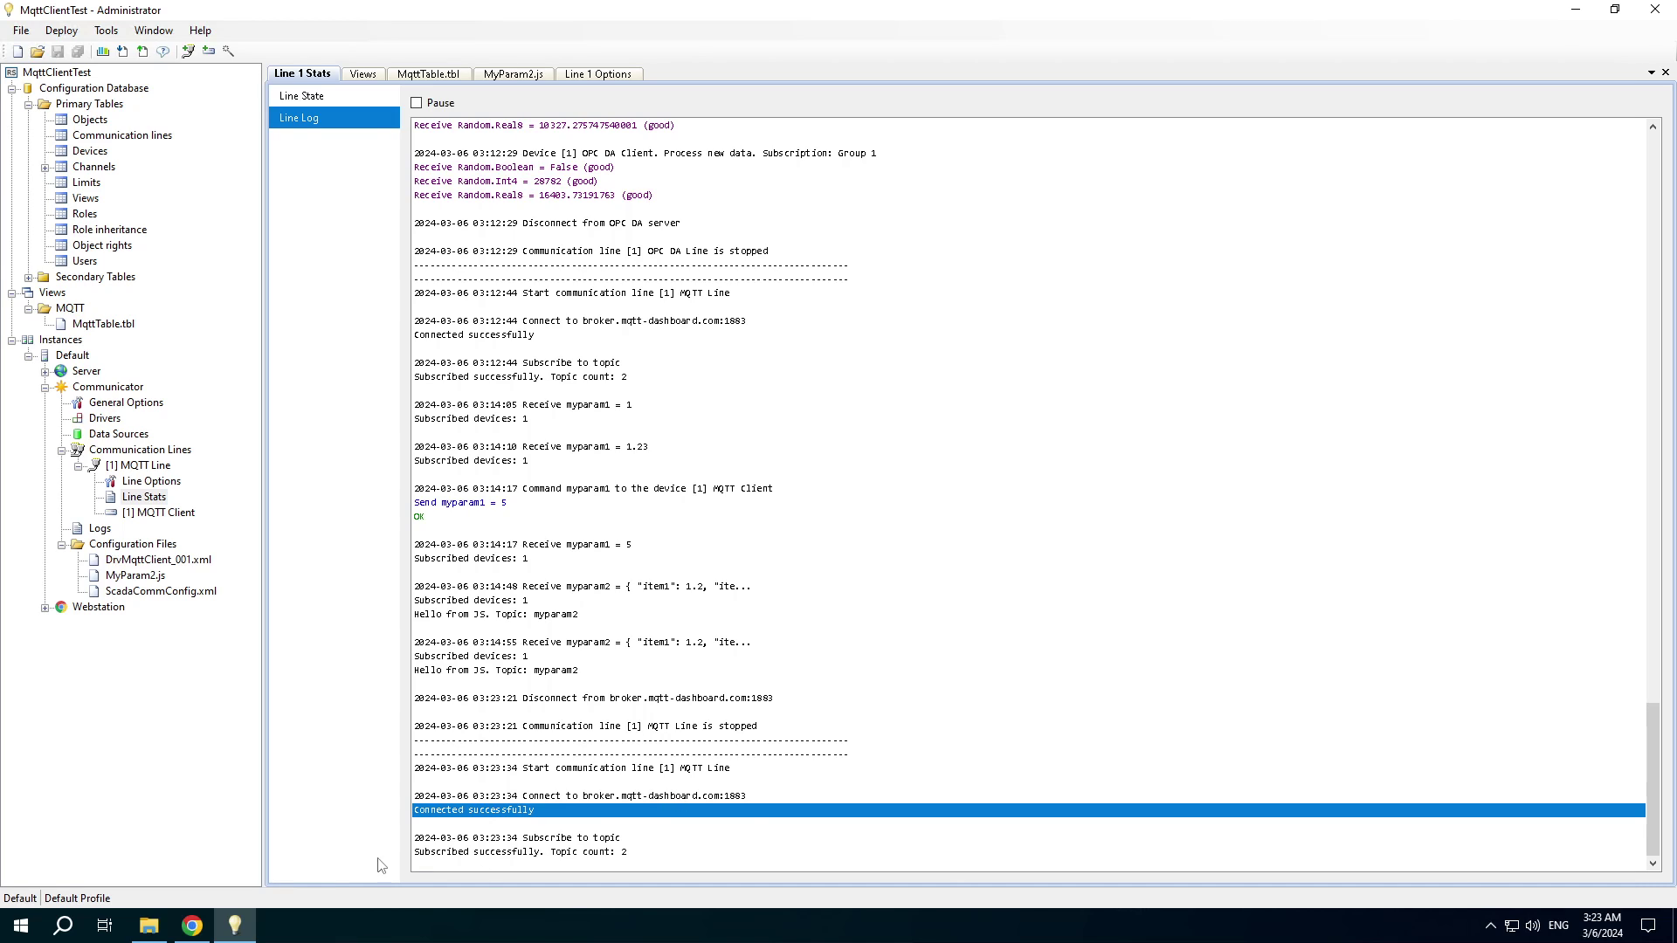
{"action": "left_click", "coordinate": [496, 854]}
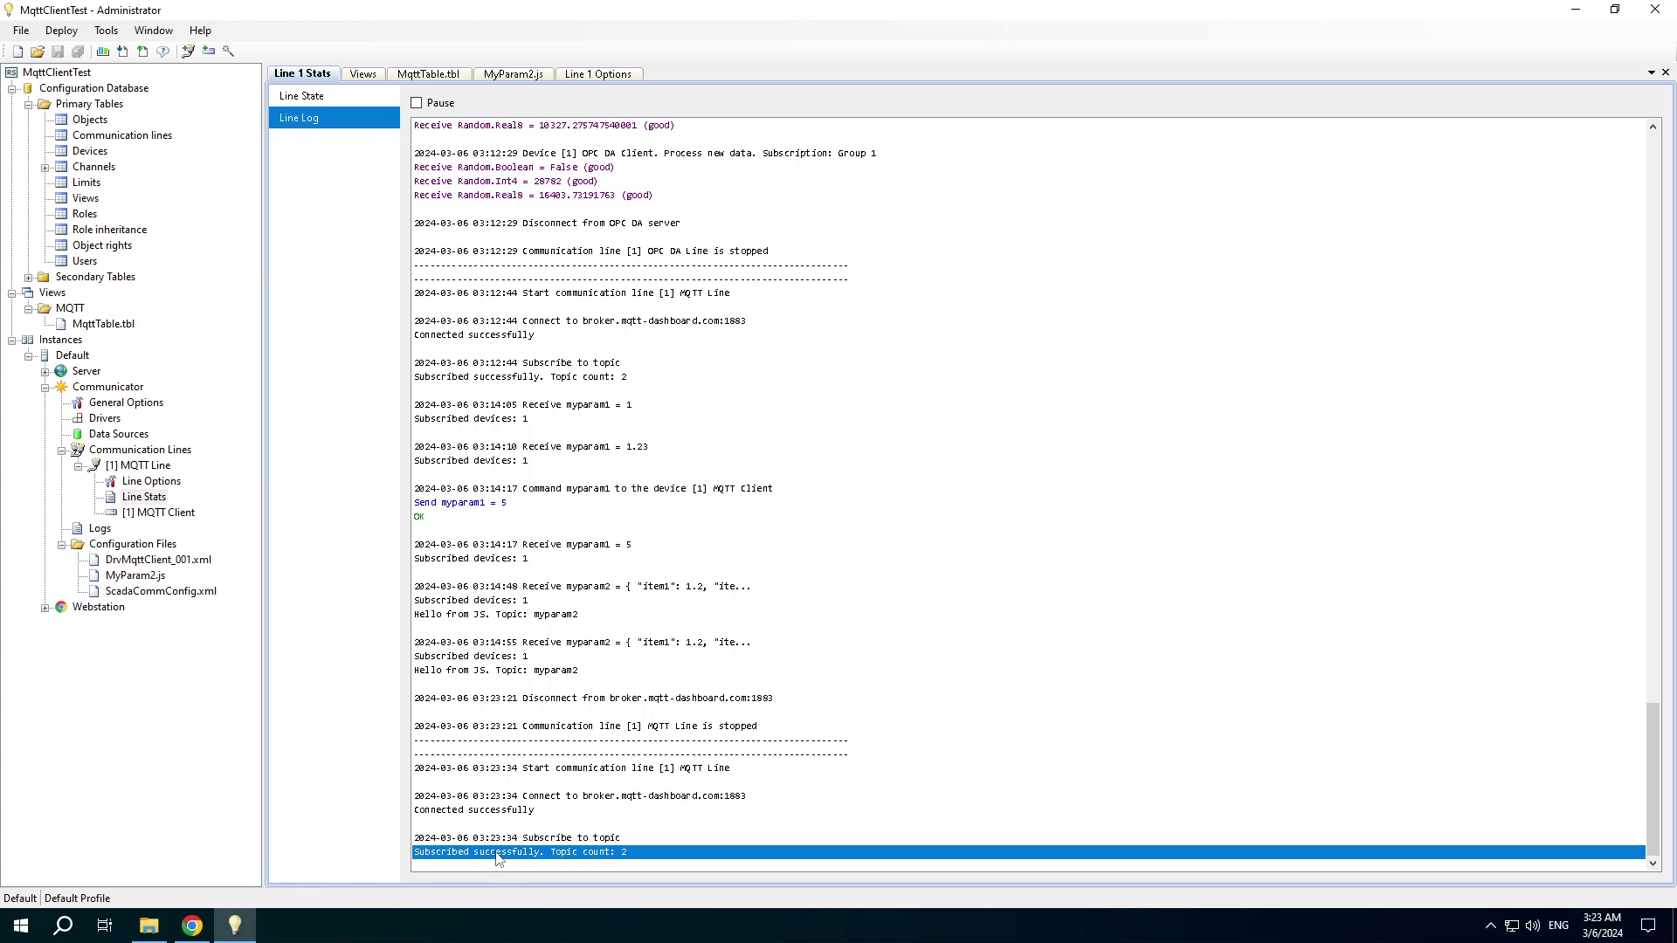
Open the Rapid SCADA Webstation at localhost:10008 in a new Chrome tab.
{"action": "left_click", "coordinate": [195, 924]}
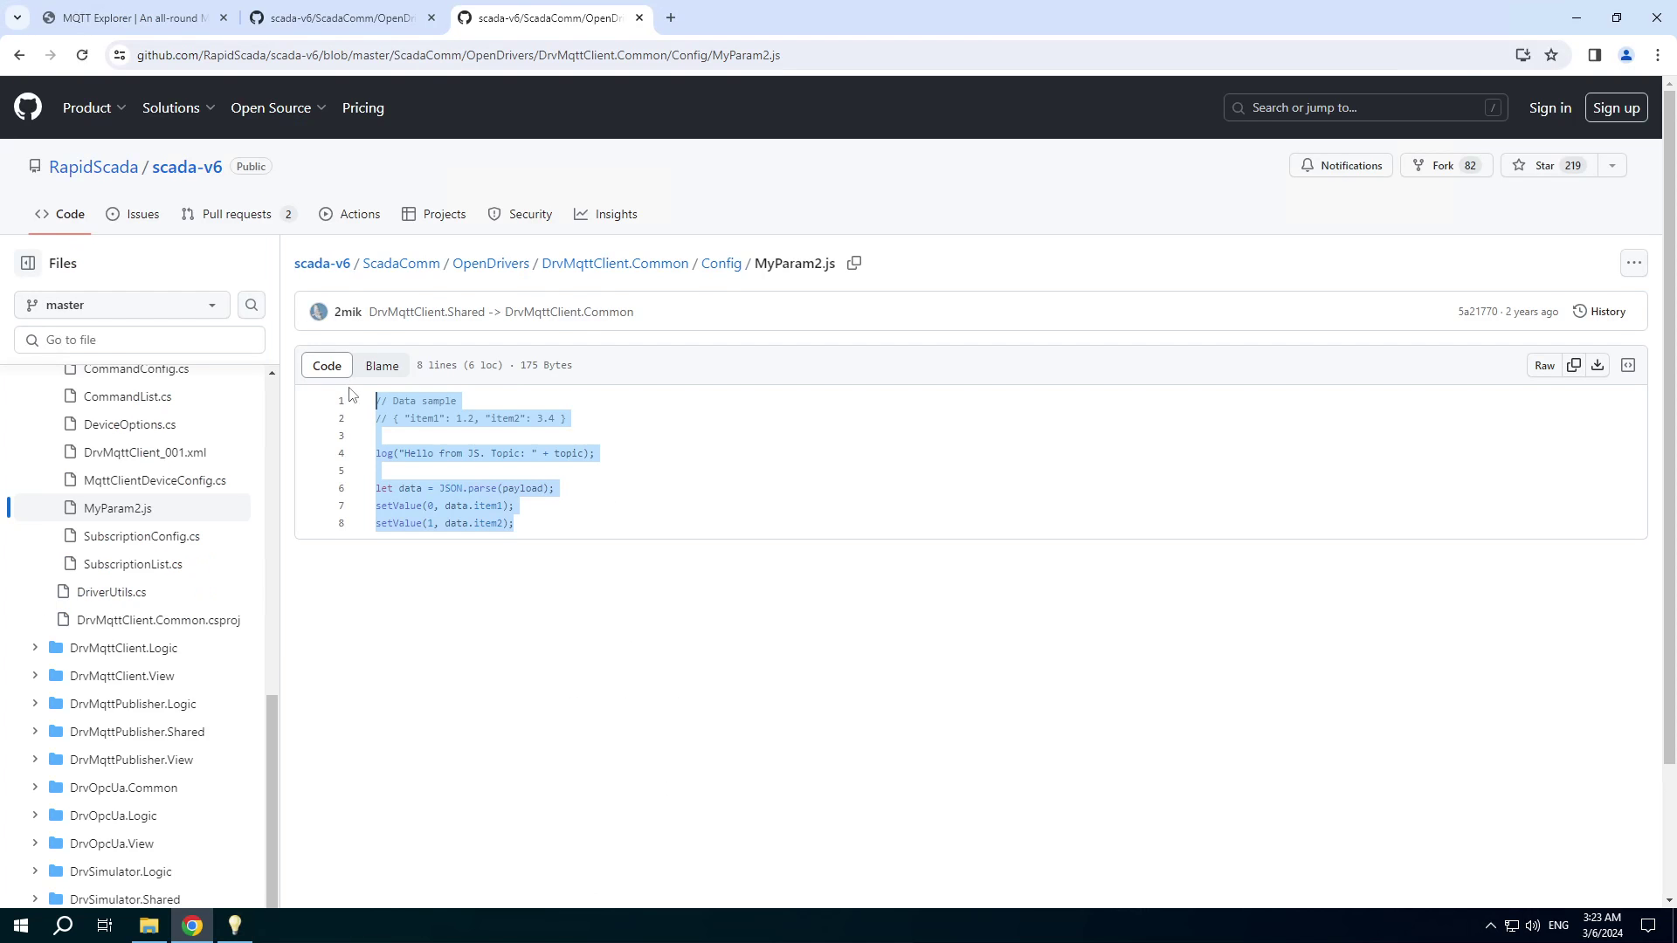
{"action": "left_click", "coordinate": [668, 26]}
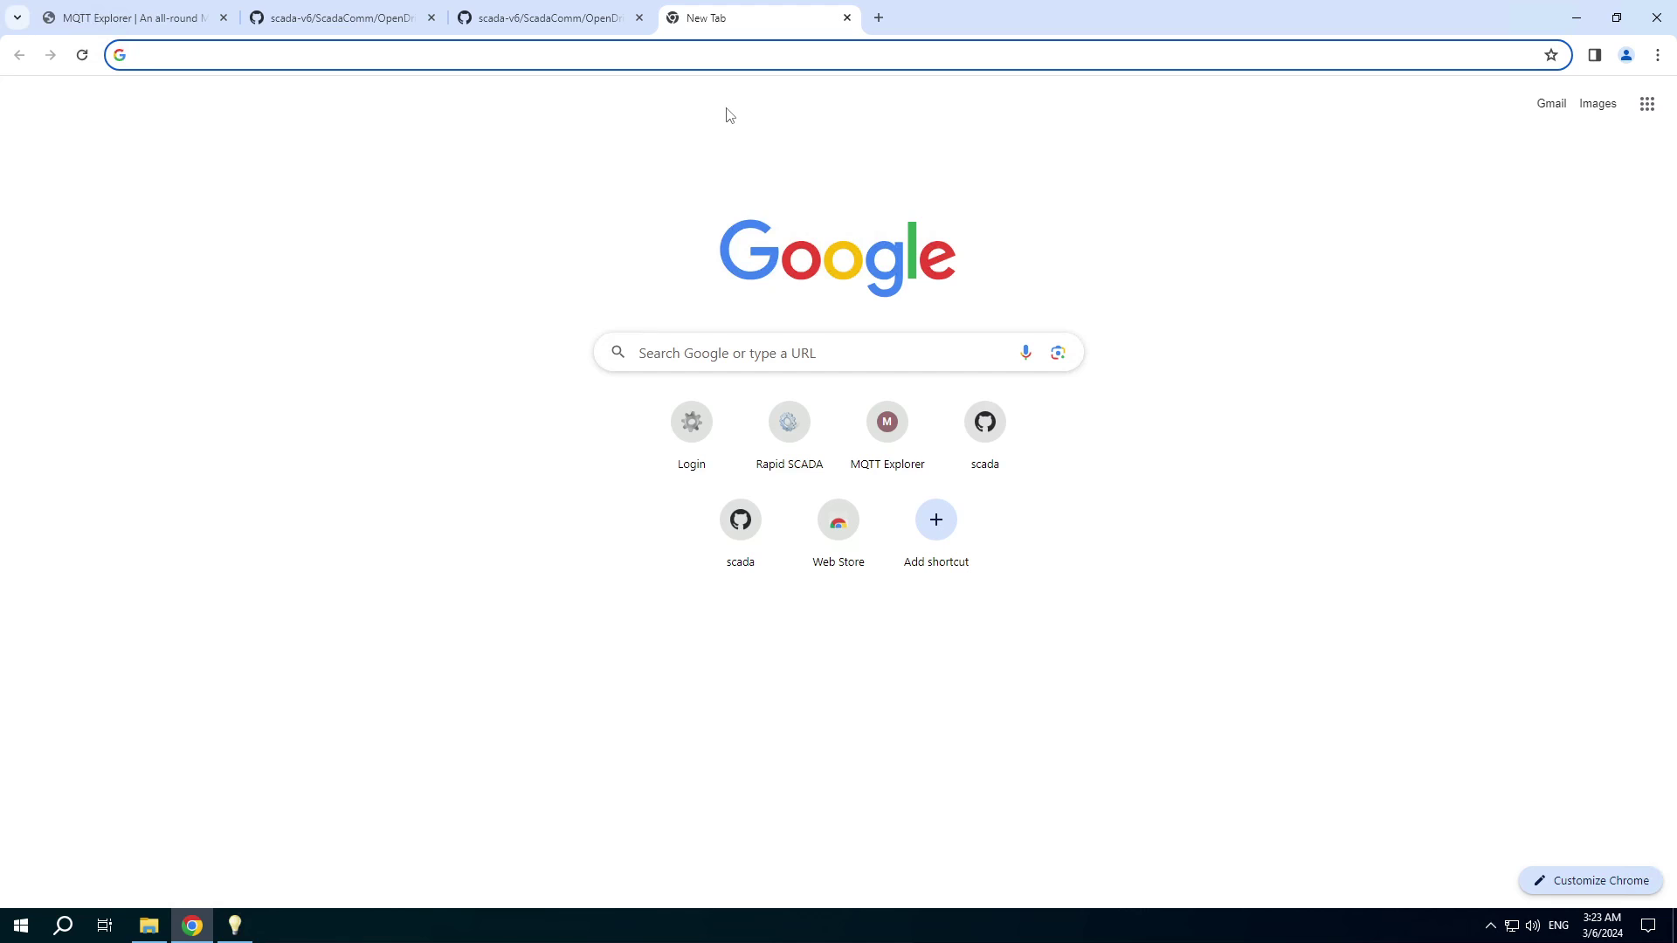
{"action": "type", "text": "localhost:10008"}
{"action": "key", "text": "Return"}
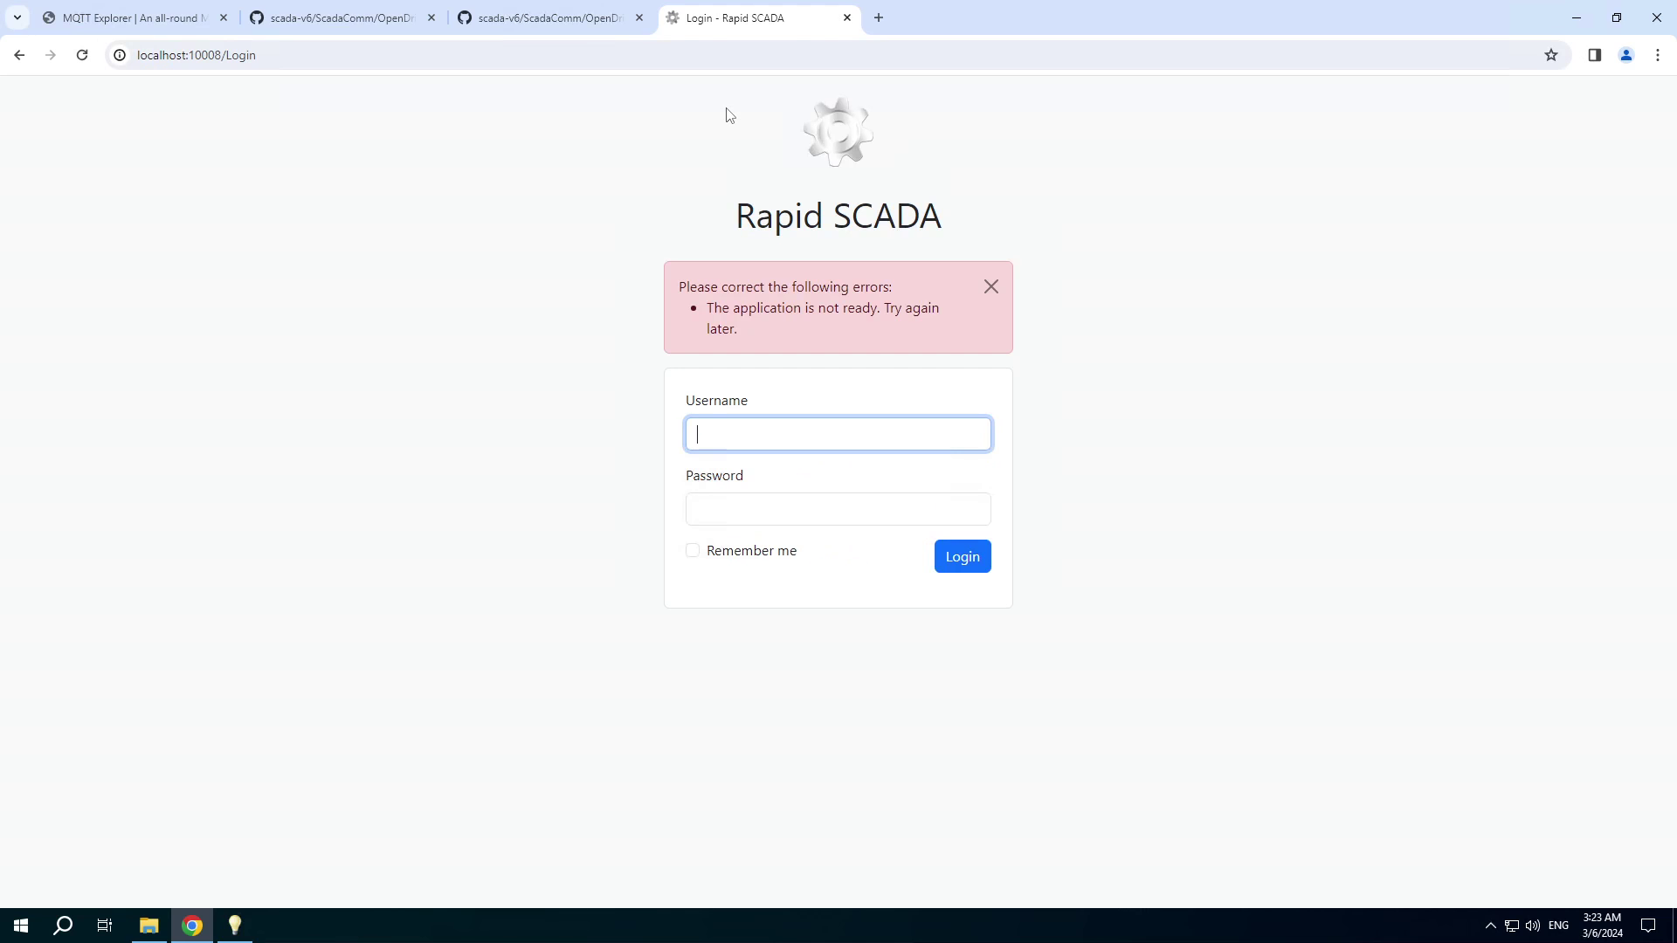
Sign in with the saved username and the account password.
{"action": "key", "text": "Down"}
{"action": "key", "text": "Down"}
{"action": "key", "text": "Return"}
{"action": "key", "text": "Tab"}
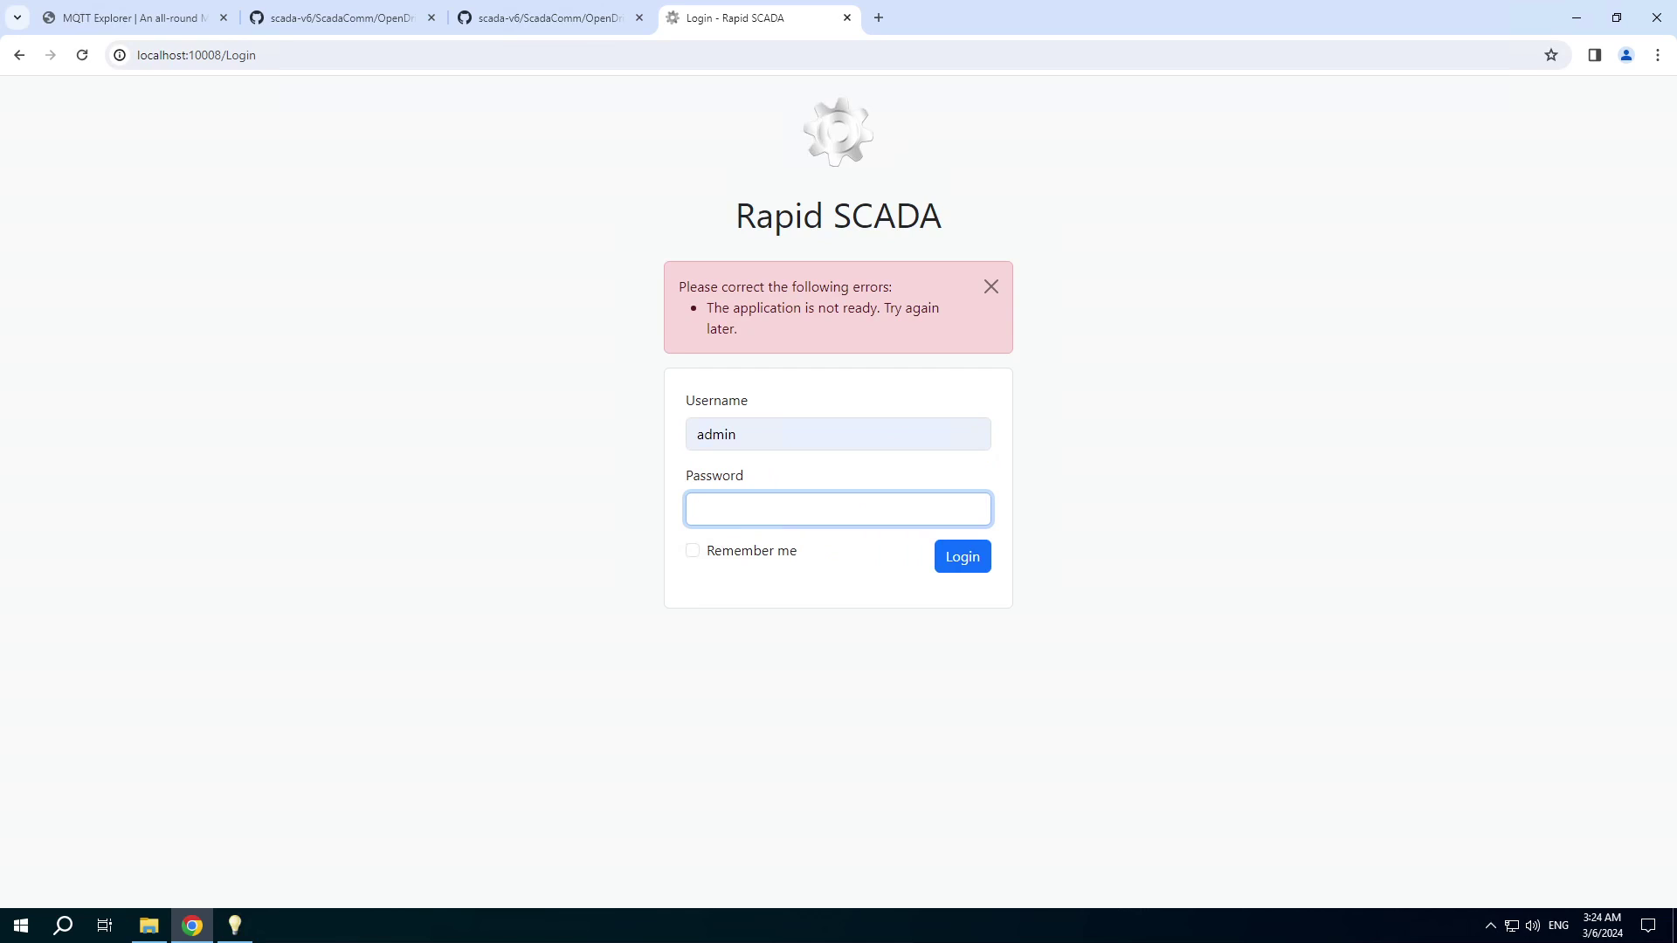
{"action": "type", "text": "12345"}
{"action": "left_click", "coordinate": [959, 568]}
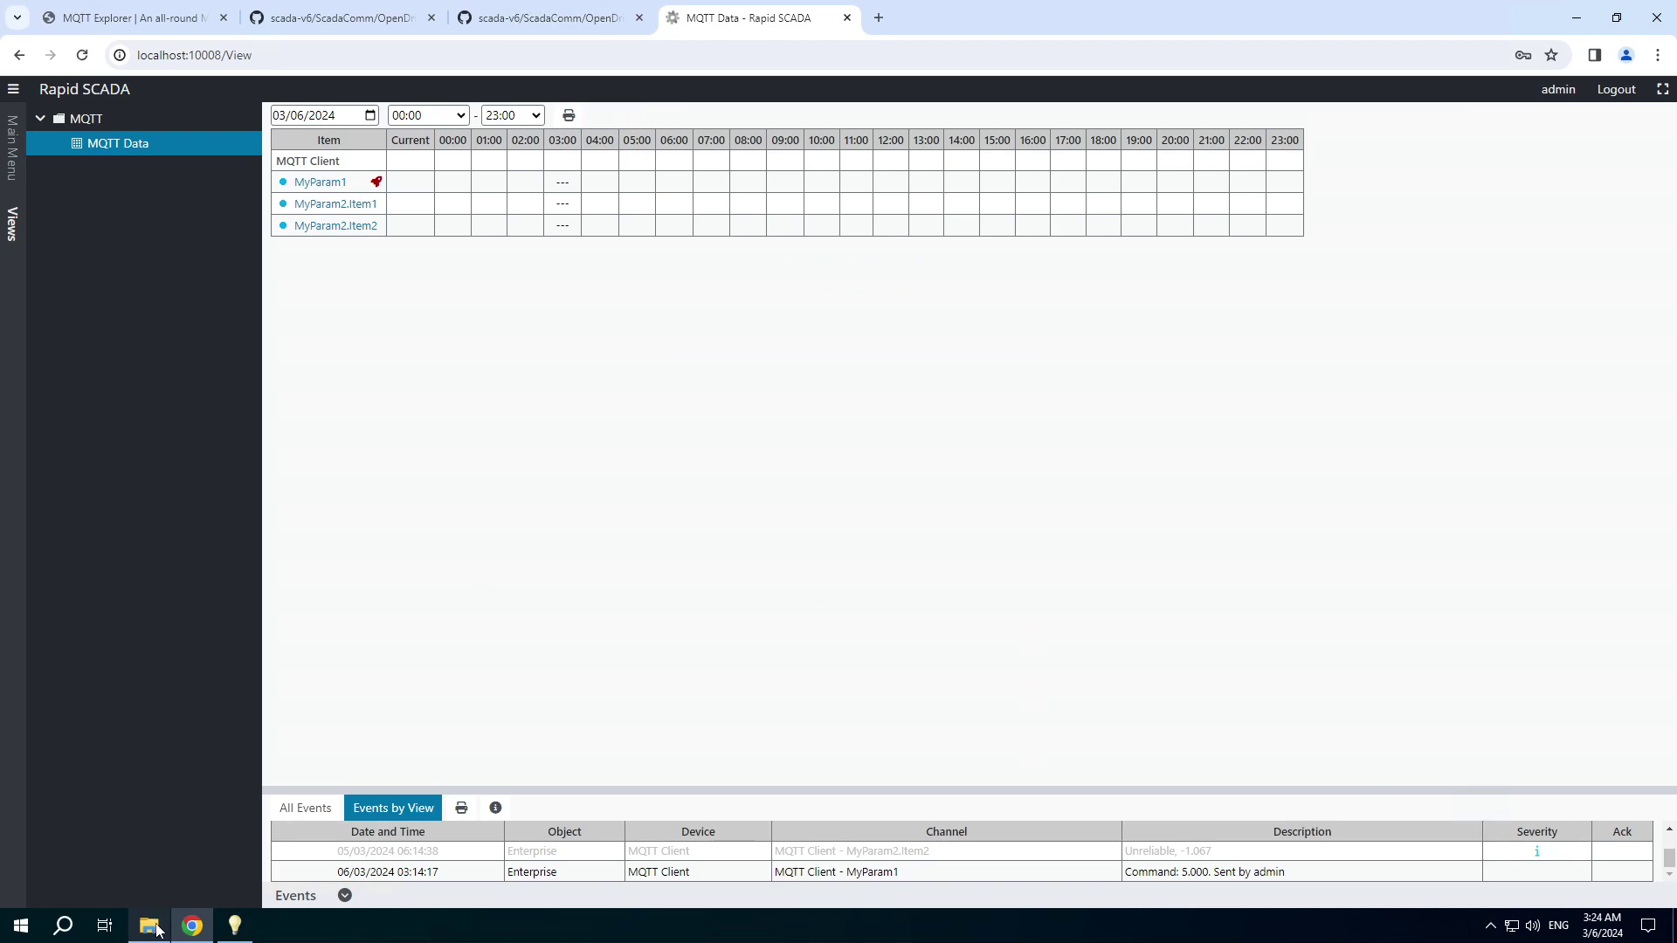
Launch MQTT-Explorer-0.4.0-beta1 from Downloads and connect to broker.mqtt-dashboard.com.
{"action": "left_click", "coordinate": [149, 925]}
{"action": "double_click", "coordinate": [618, 389]}
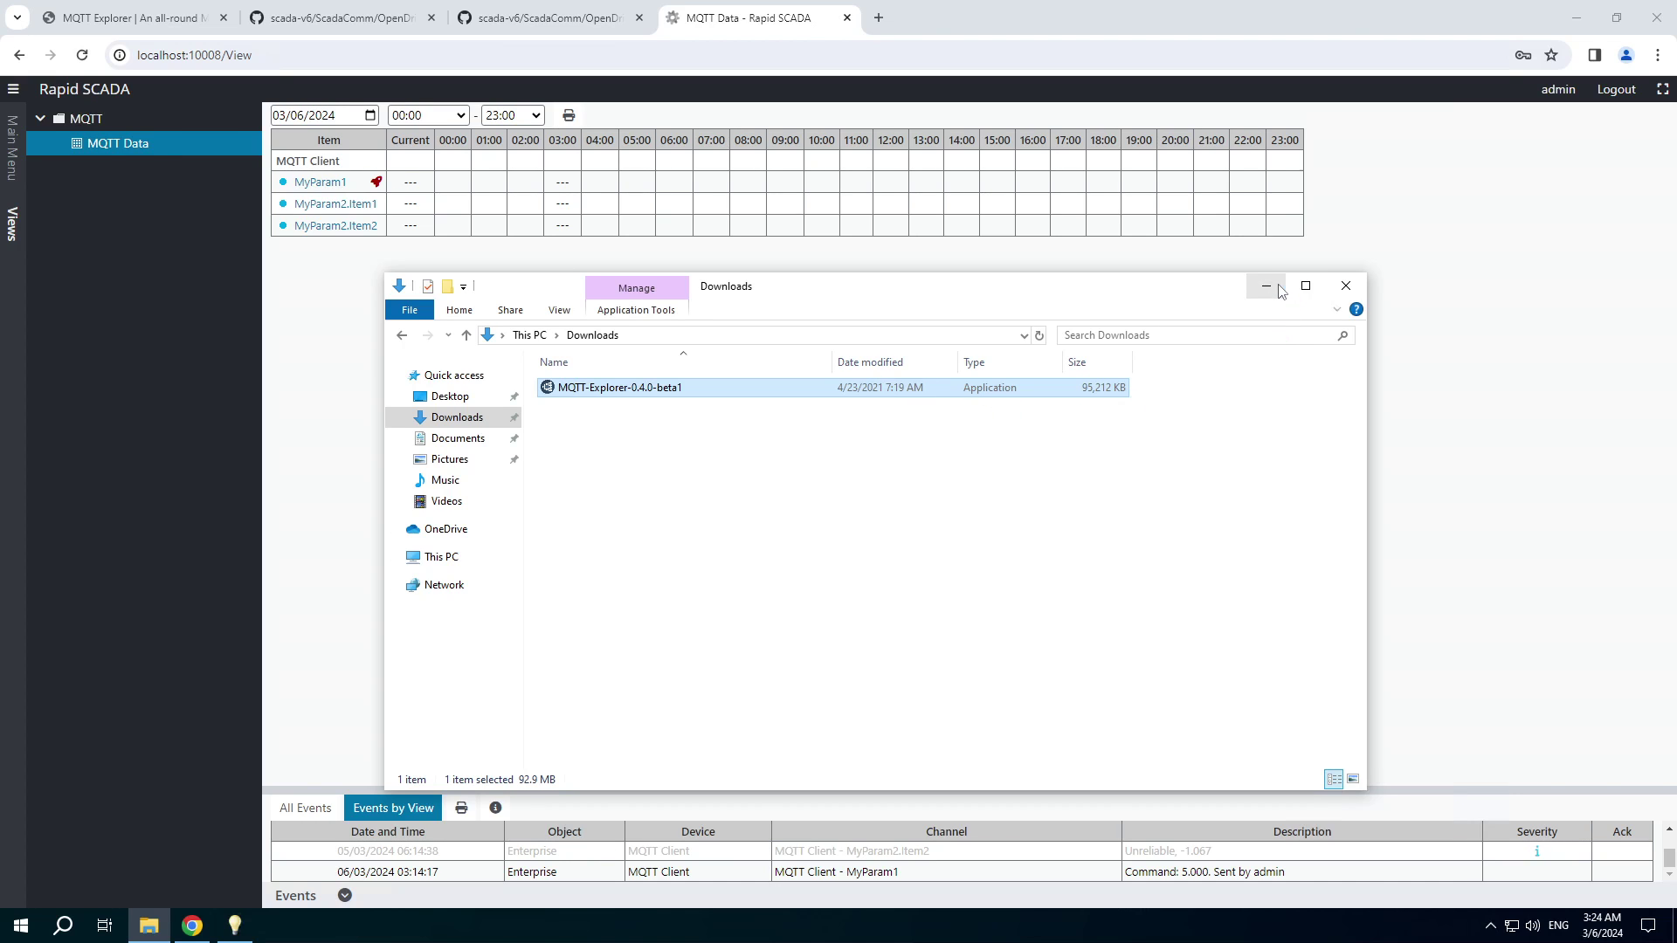
{"action": "left_click", "coordinate": [1293, 332]}
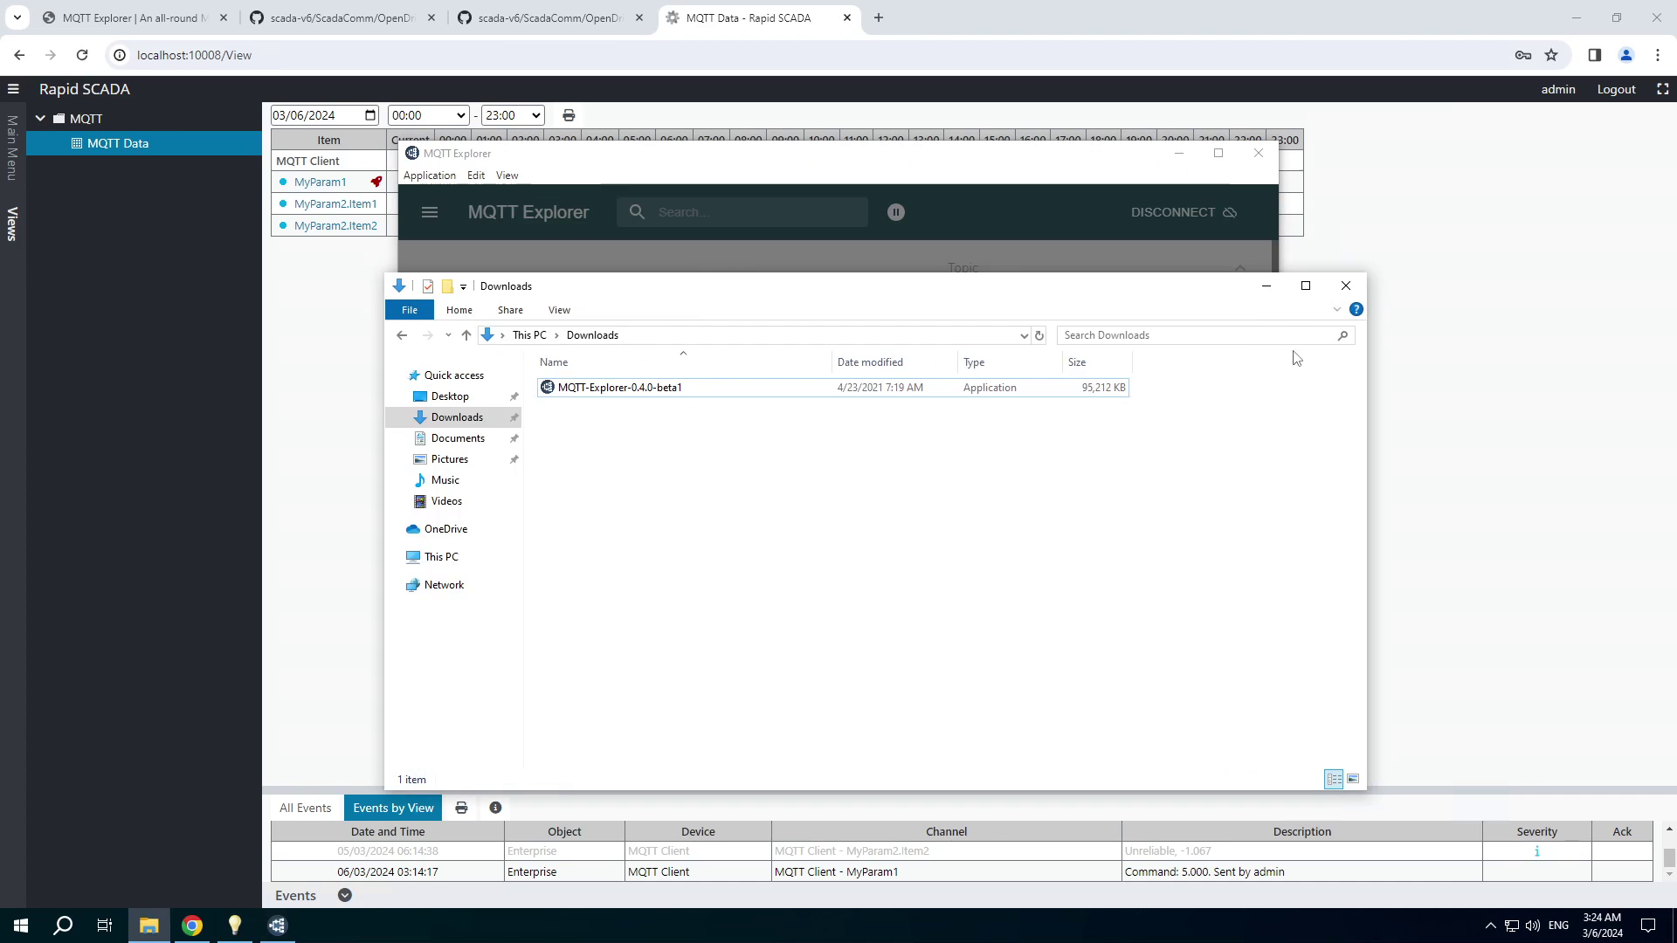
{"action": "left_click", "coordinate": [956, 208]}
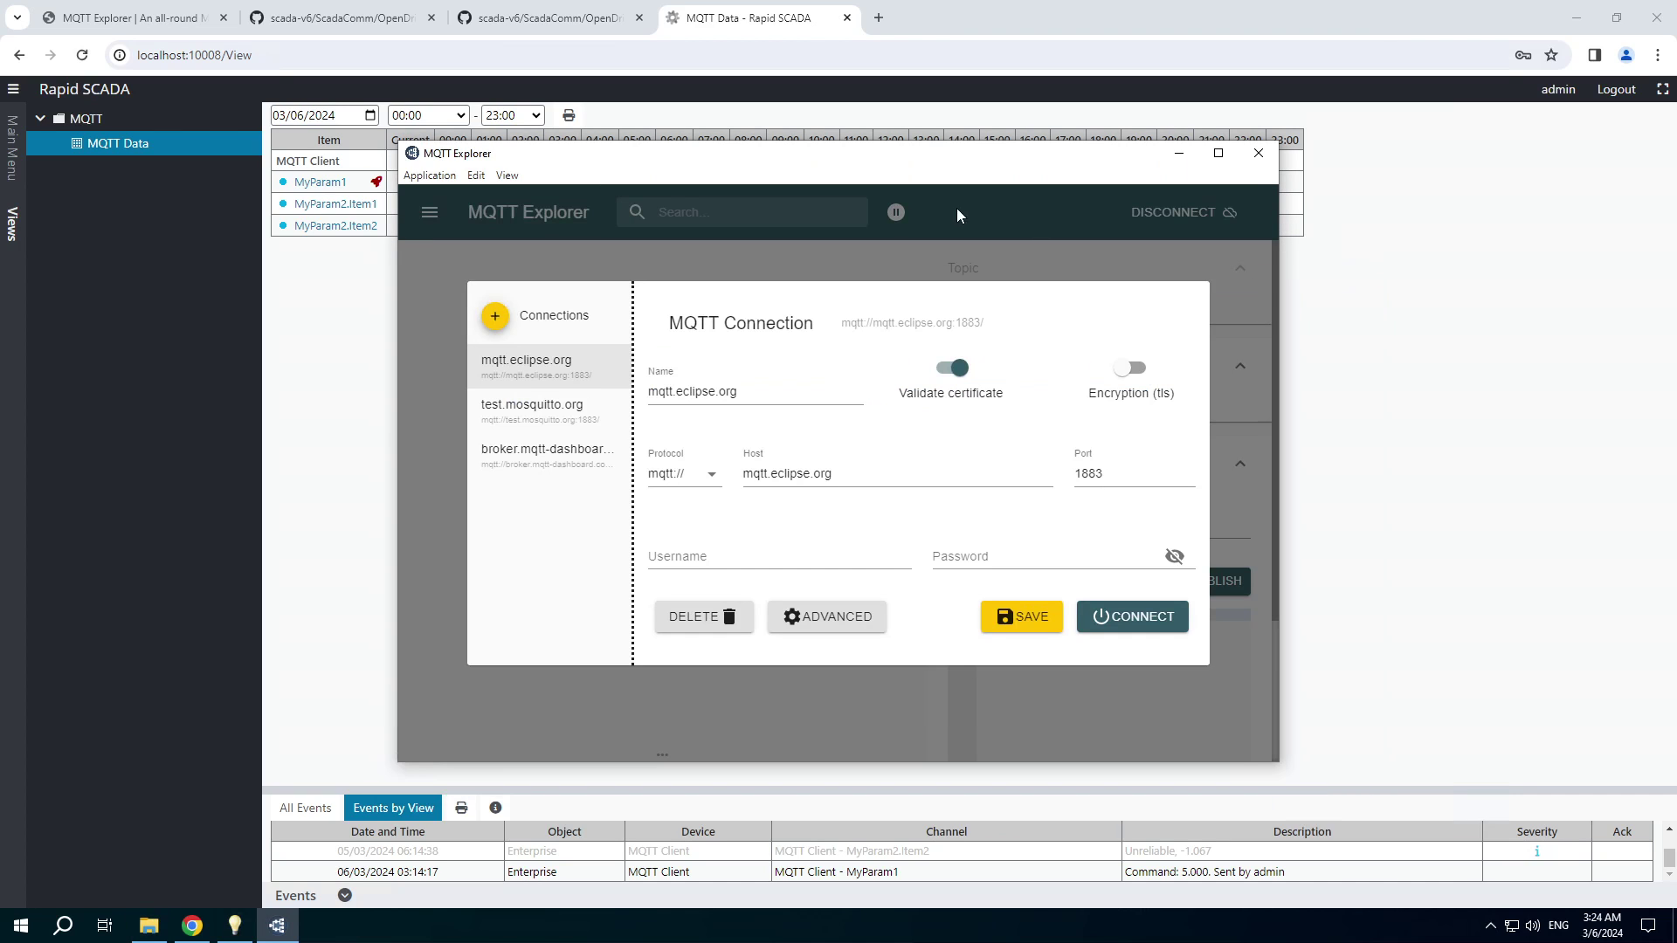
{"action": "left_click", "coordinate": [522, 455]}
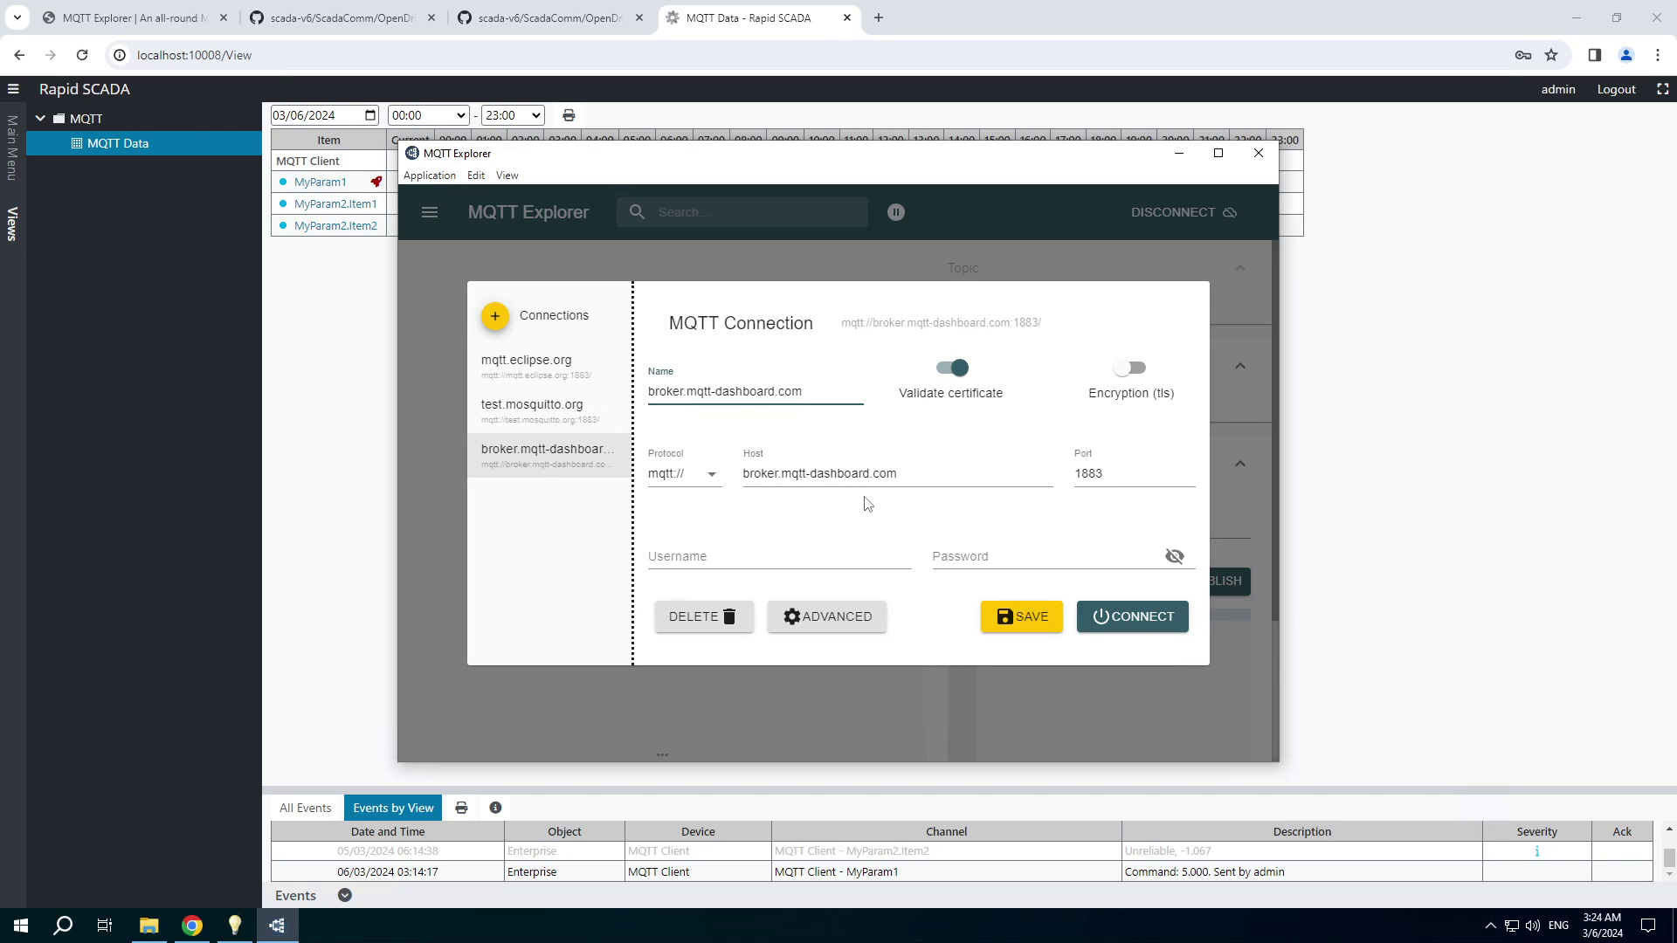
{"action": "left_click", "coordinate": [1130, 617]}
{"action": "left_click_drag", "start_coordinate": [692, 164], "coordinate": [793, 194]}
Publish raw values 1 and then 1.23 to topic myparam1.
{"action": "left_click", "coordinate": [1085, 546]}
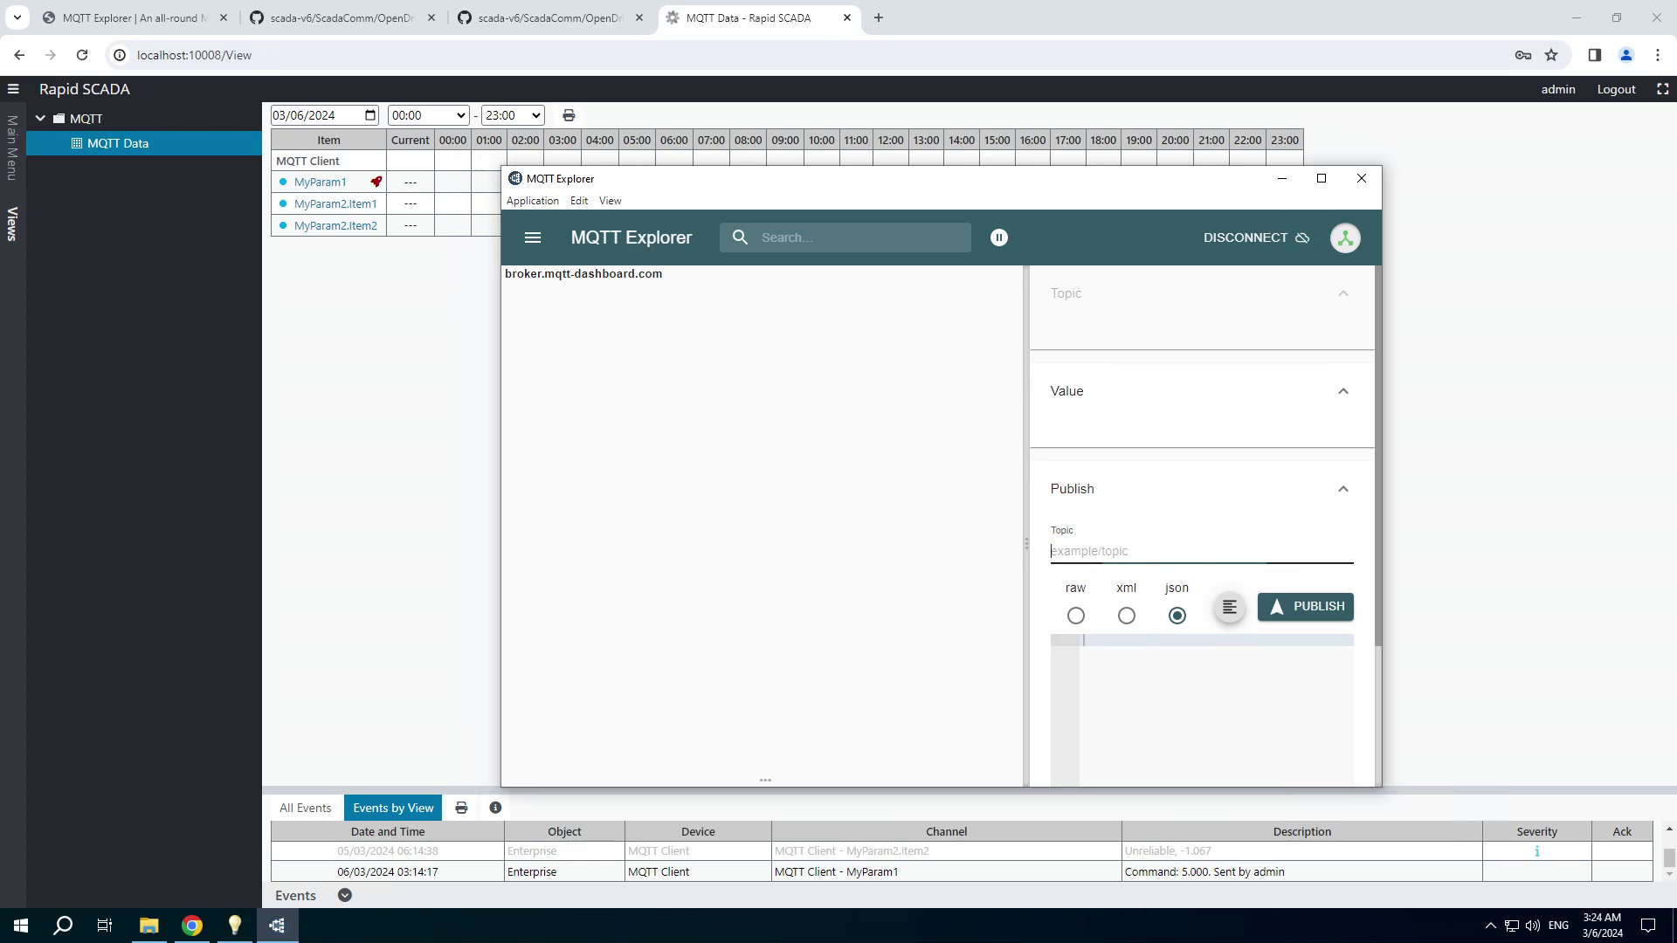
{"action": "type", "text": "myparam1"}
{"action": "left_click", "coordinate": [1076, 617]}
{"action": "type", "text": "1"}
{"action": "left_click", "coordinate": [1303, 607]}
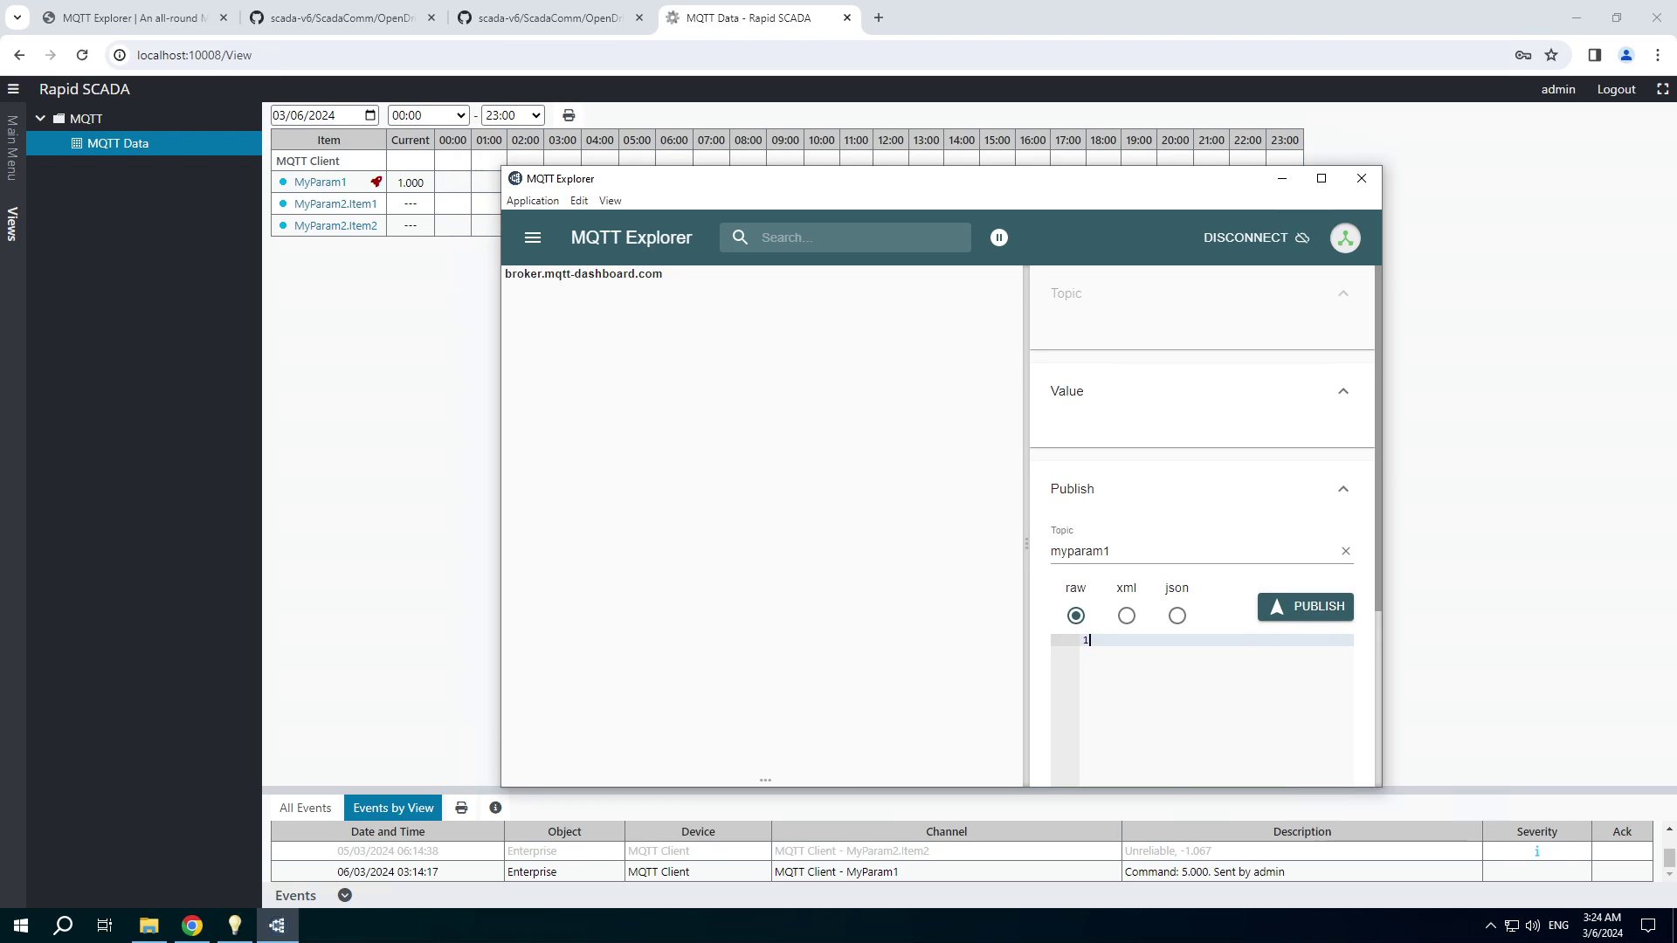
{"action": "type", "text": ".23"}
{"action": "left_click", "coordinate": [1315, 607]}
{"action": "left_click", "coordinate": [193, 925]}
Select the sample JSON object from the MyParam2.js script on GitHub.
{"action": "left_click", "coordinate": [542, 18]}
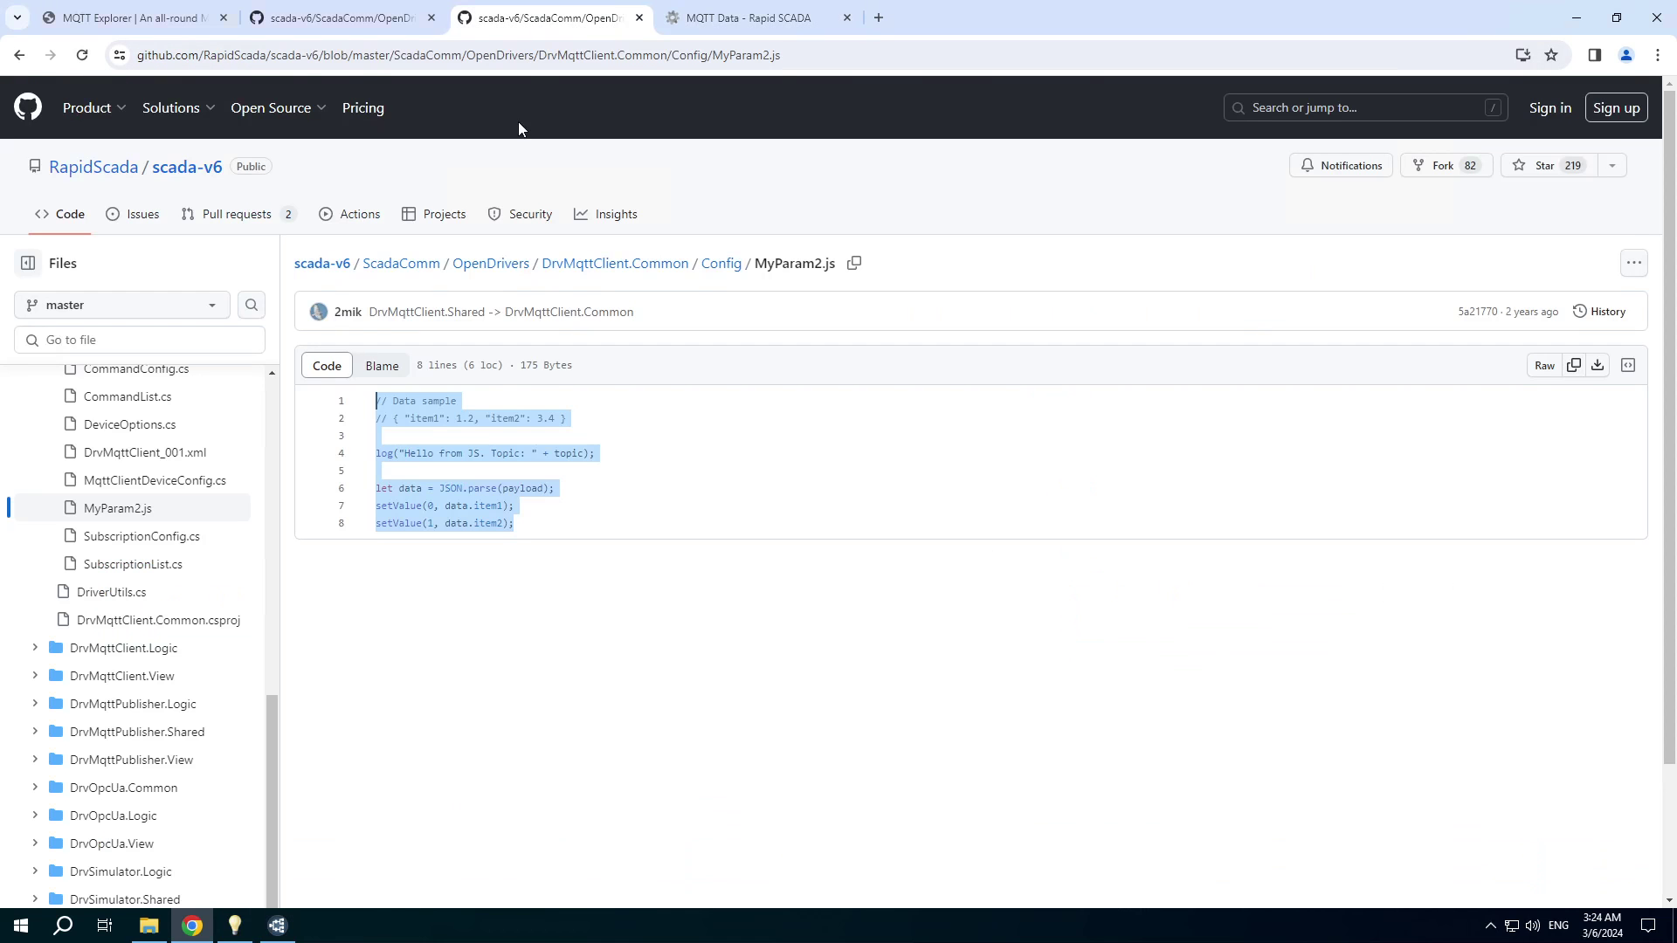
{"action": "left_click", "coordinate": [475, 419]}
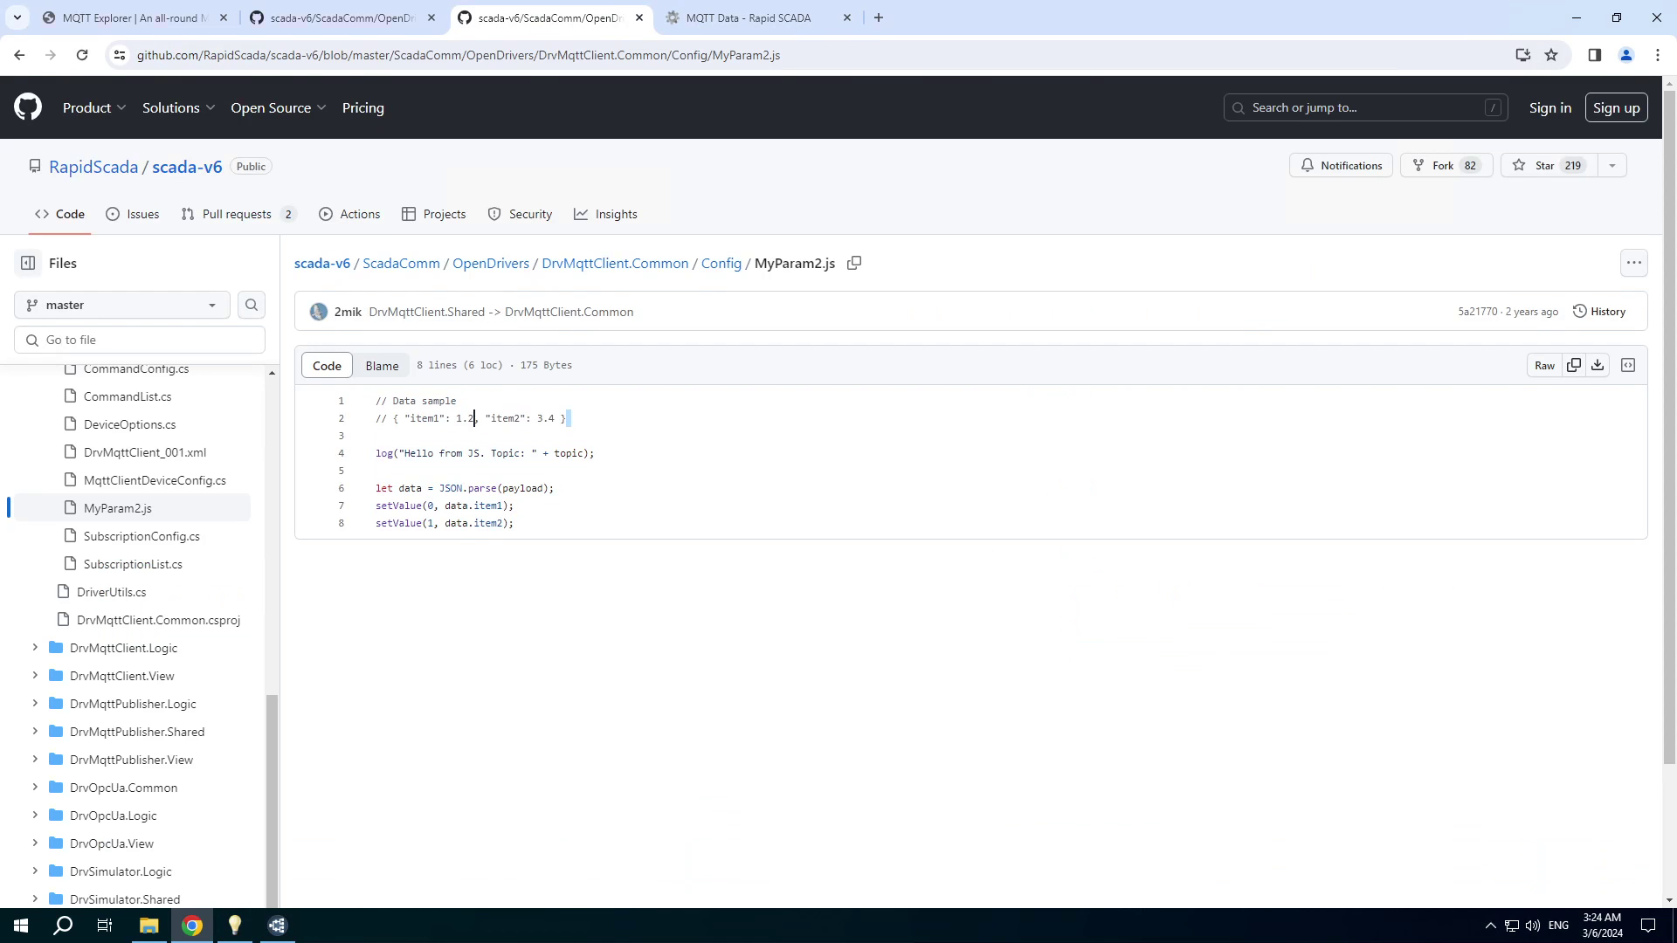
{"action": "left_click_drag", "start_coordinate": [567, 419], "coordinate": [393, 419]}
{"action": "key", "text": "ctrl+c"}
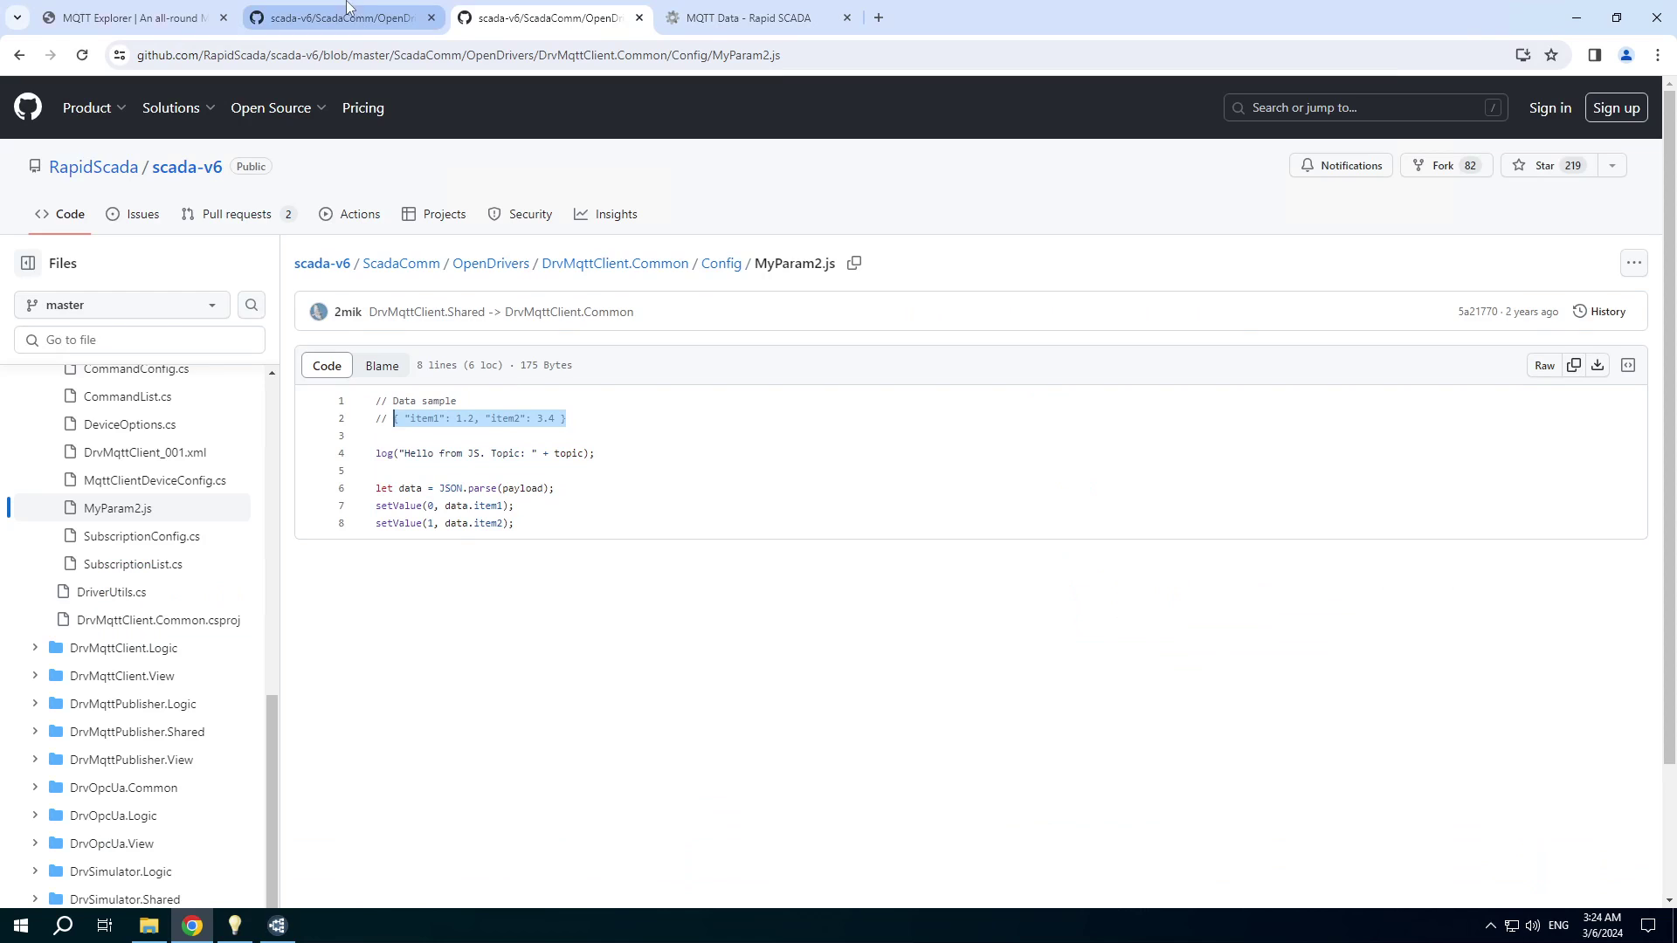
{"action": "left_click", "coordinate": [747, 18]}
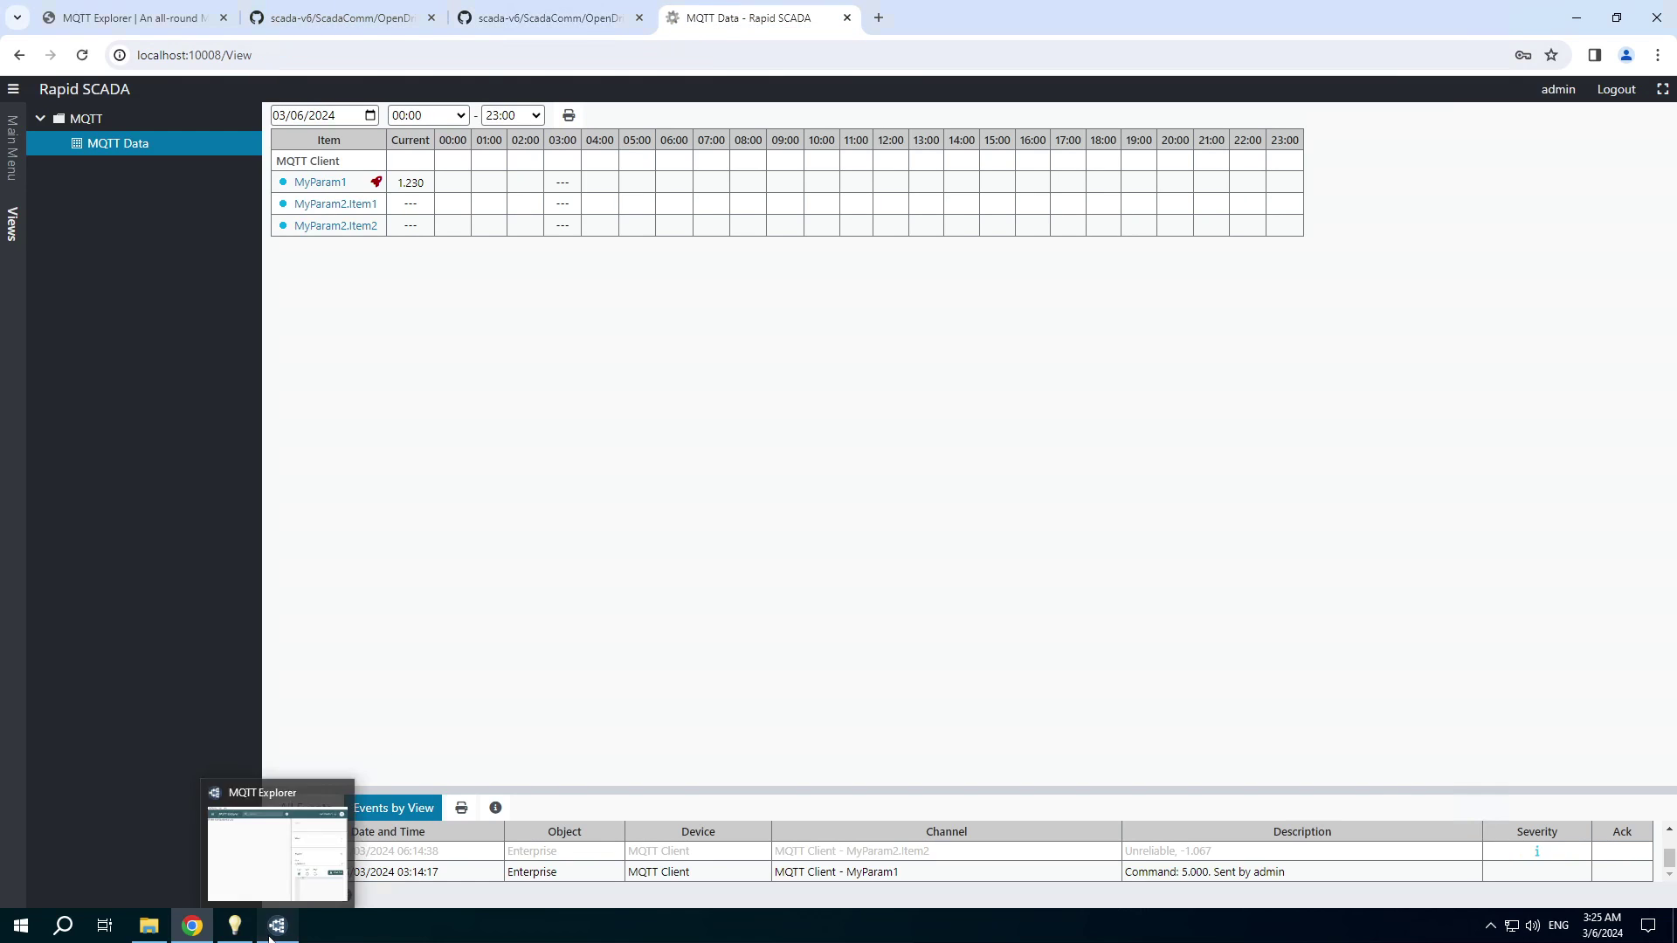
{"action": "left_click", "coordinate": [276, 927]}
Publish the sample JSON payload (item1 1.2, item2 3.4) to topic myparam2.
{"action": "left_click", "coordinate": [1109, 551]}
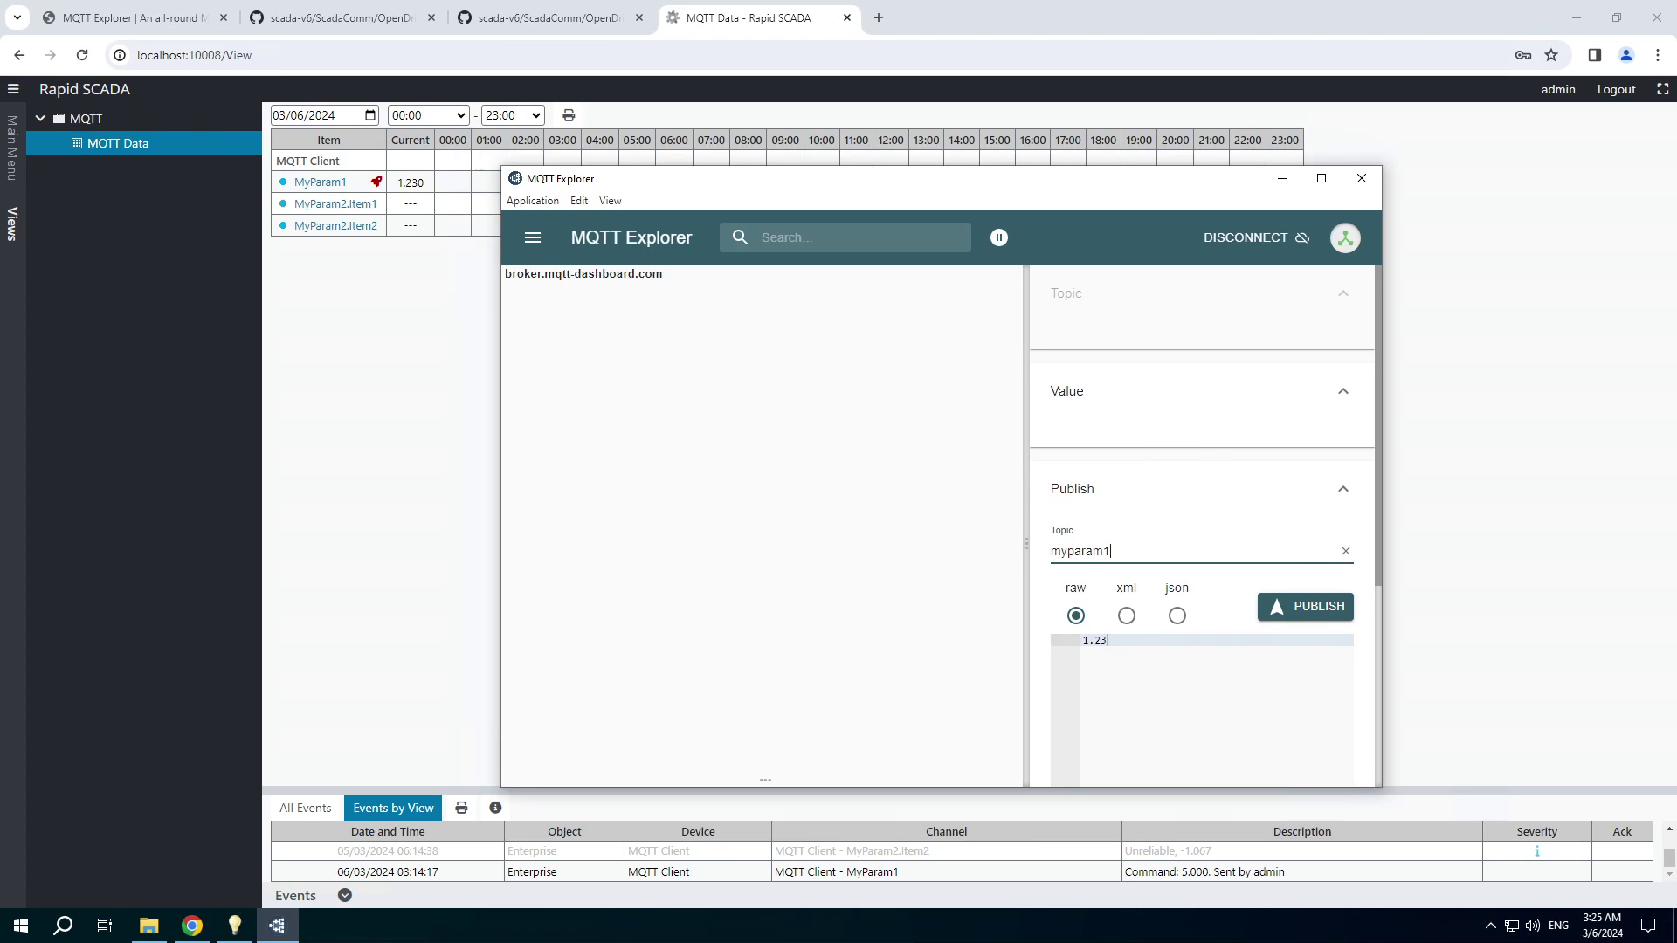
{"action": "left_click", "coordinate": [1178, 616]}
{"action": "key", "text": "ctrl+a"}
{"action": "key", "text": "ctrl+v"}
{"action": "left_click", "coordinate": [1295, 615]}
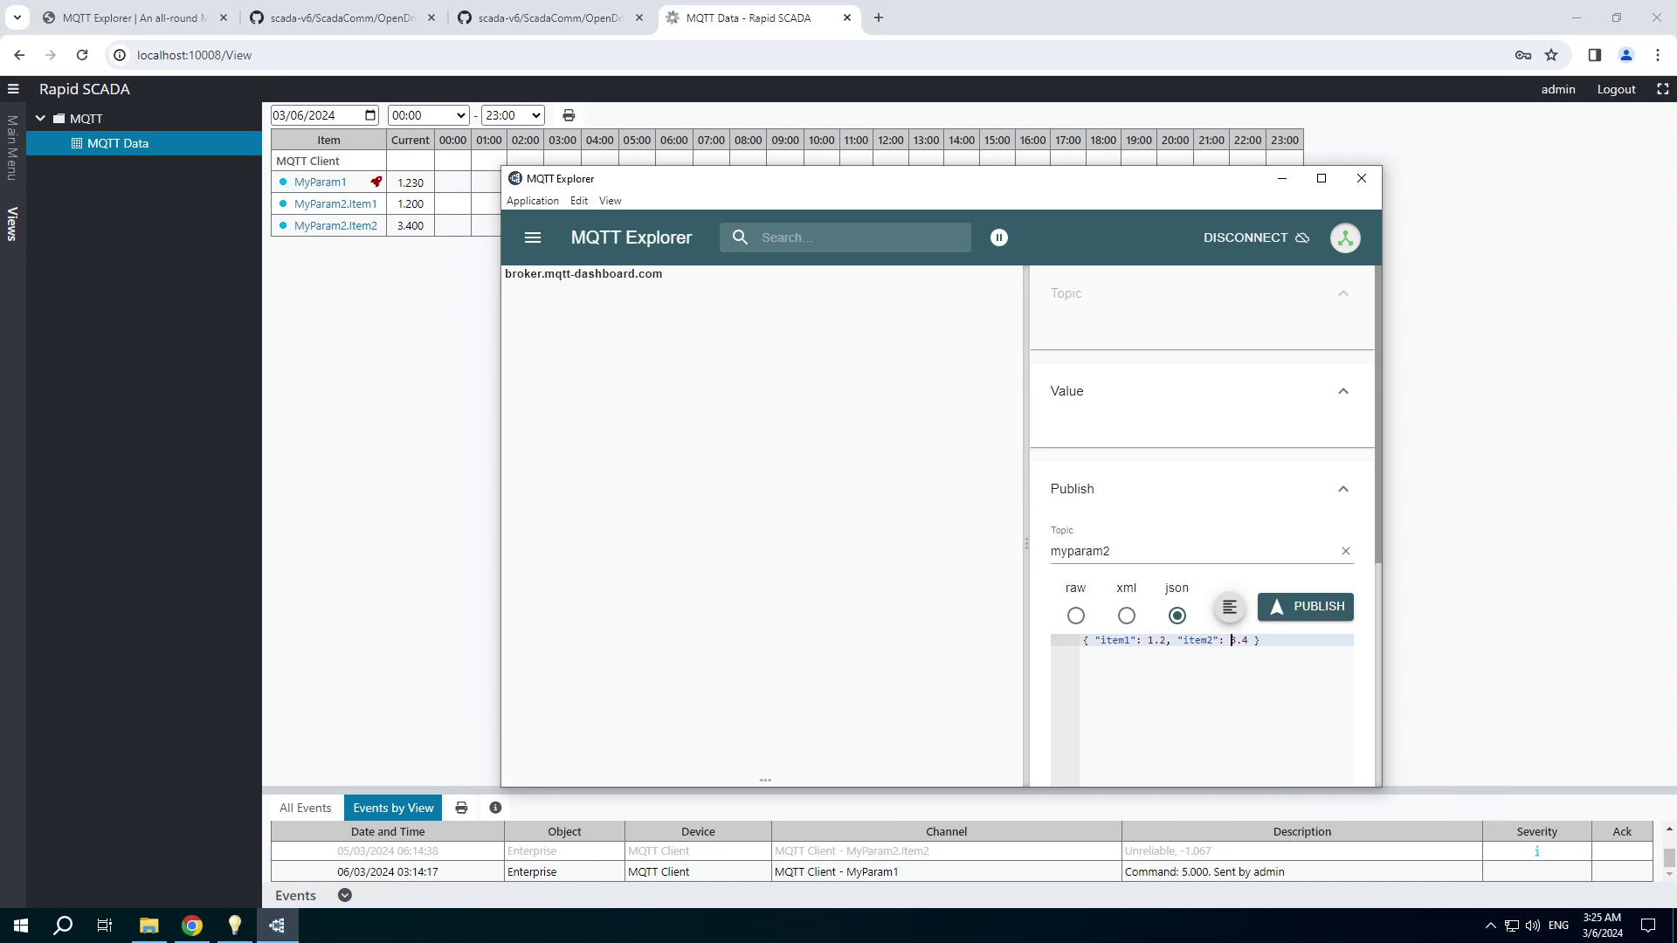
Change item2's value in the JSON payload to 5.5.
{"action": "double_click", "coordinate": [1234, 640]}
{"action": "type", "text": "5"}
{"action": "double_click", "coordinate": [1244, 640]}
{"action": "type", "text": "5"}
Review the MyParam2.js script in Administrator, then return to the MQTT Data web view.
{"action": "left_click", "coordinate": [236, 932]}
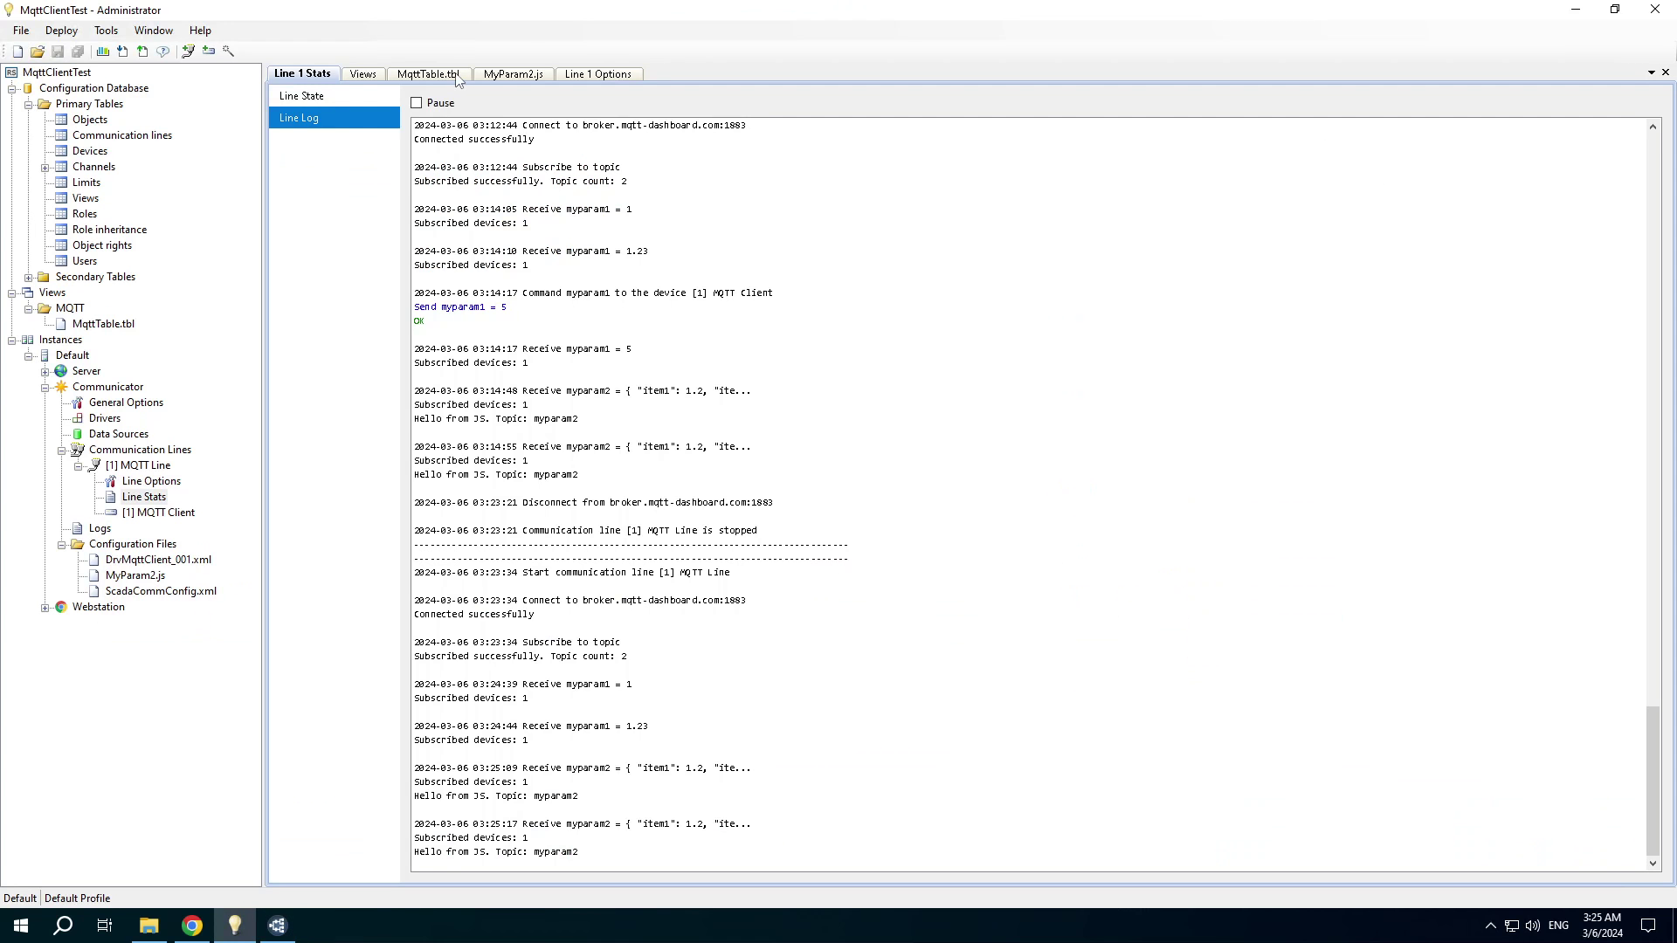
{"action": "left_click", "coordinate": [509, 75]}
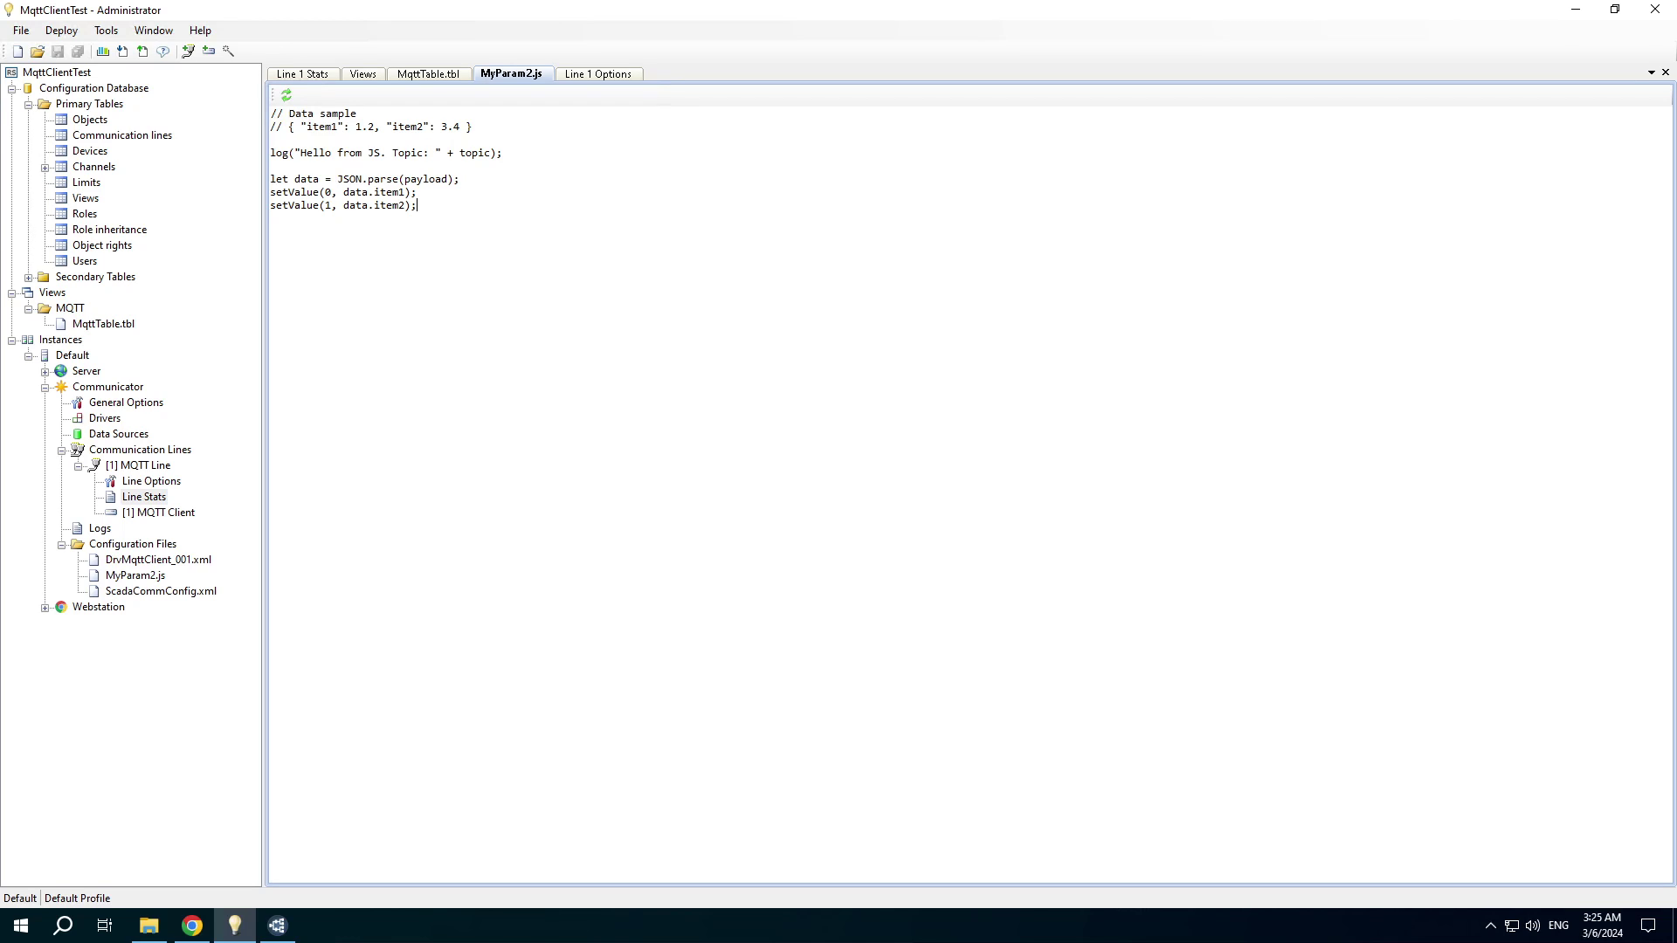
{"action": "mouse_move", "coordinate": [276, 933]}
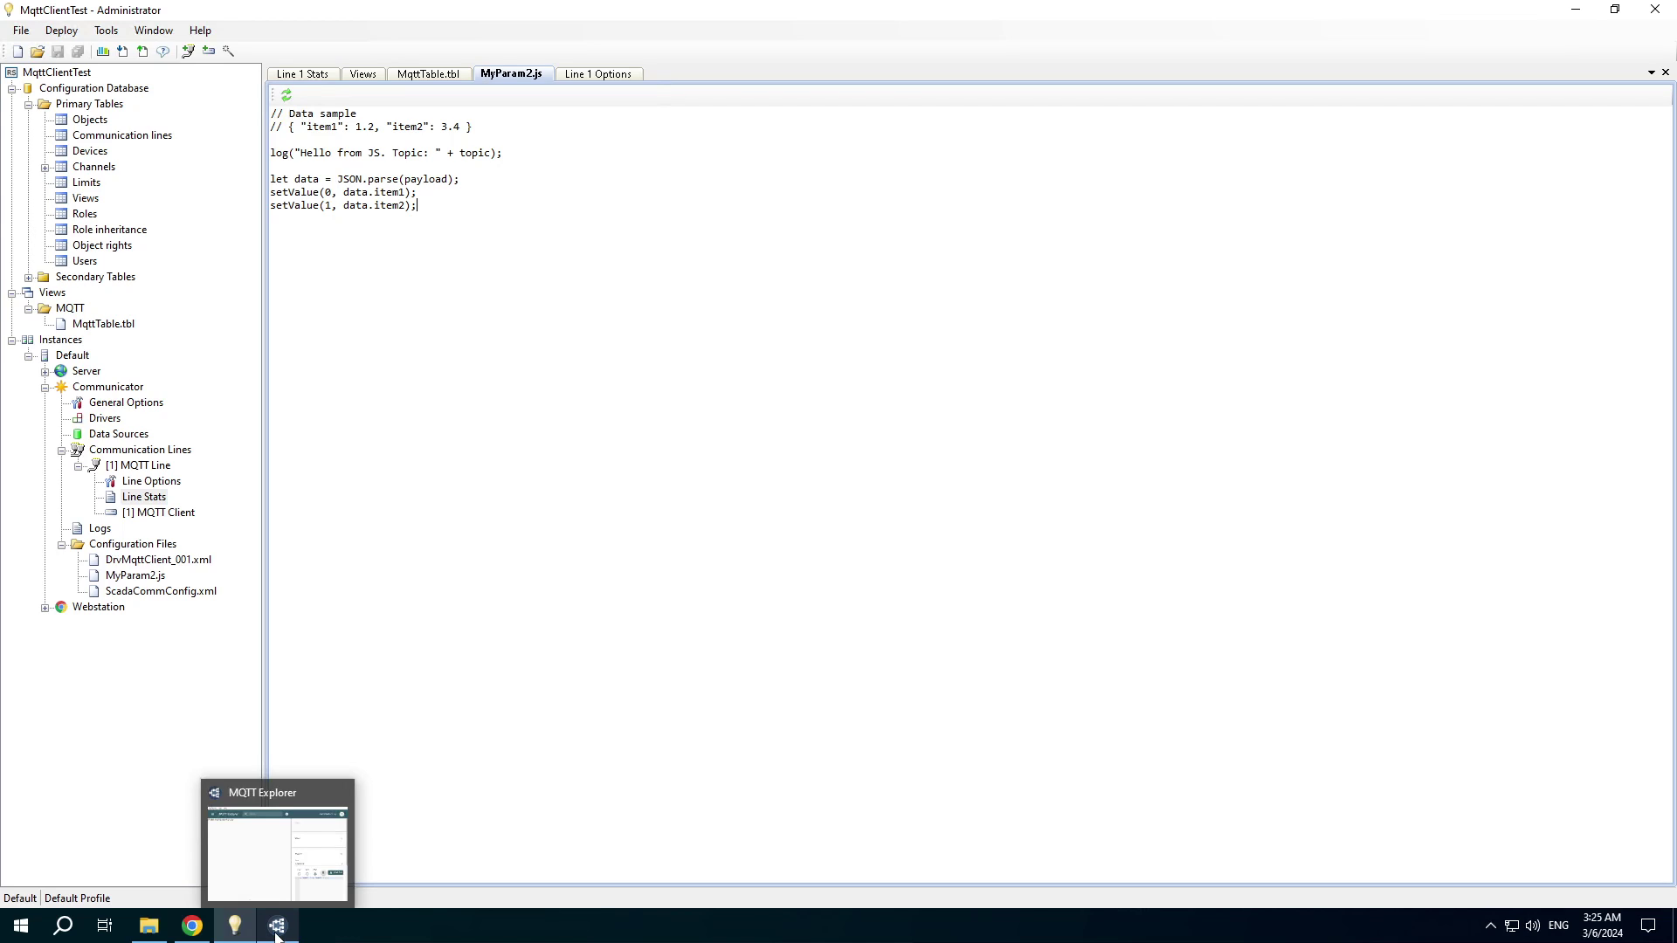
{"action": "left_click", "coordinate": [194, 929]}
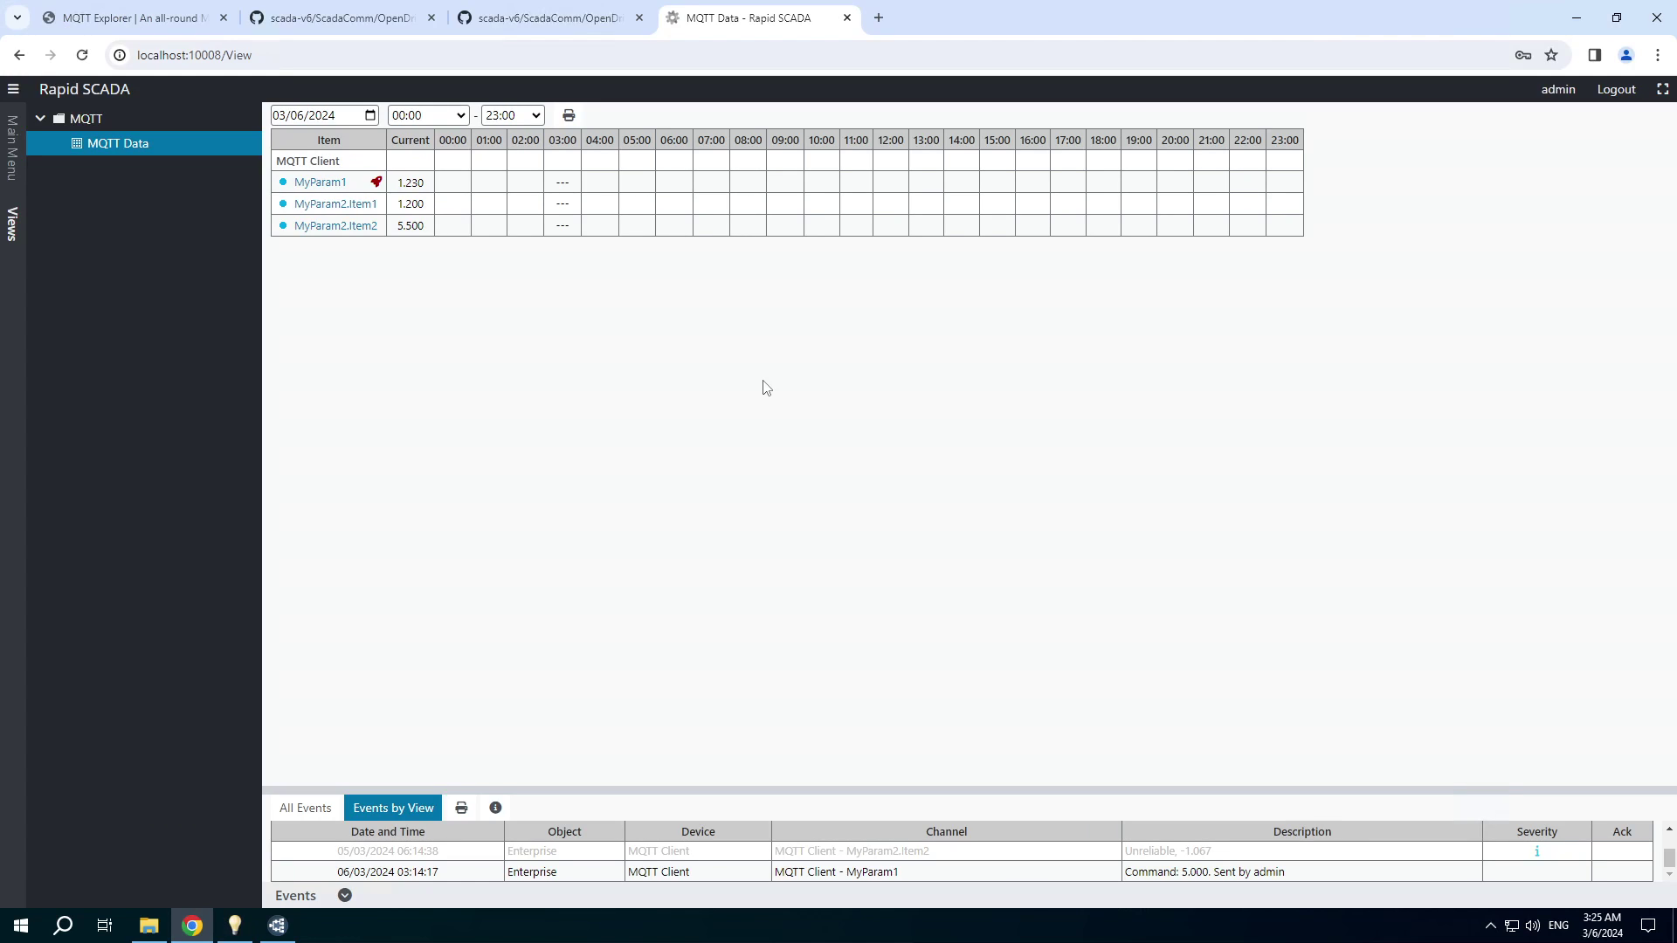